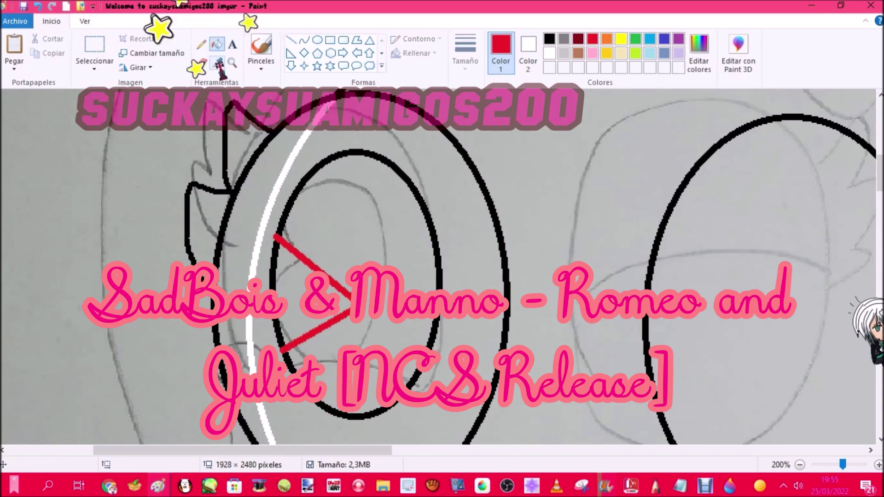
Trace the two long ears above the head in black with the Pencil, following the sketch underneath
left_click(233, 62)
right_click(270, 203)
right_click(271, 203)
left_click(299, 184)
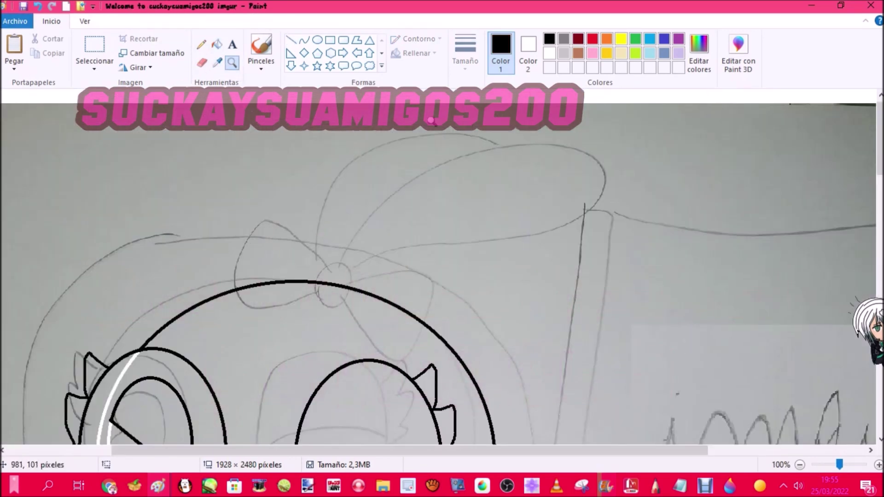
left_click(465, 53)
left_click(479, 175)
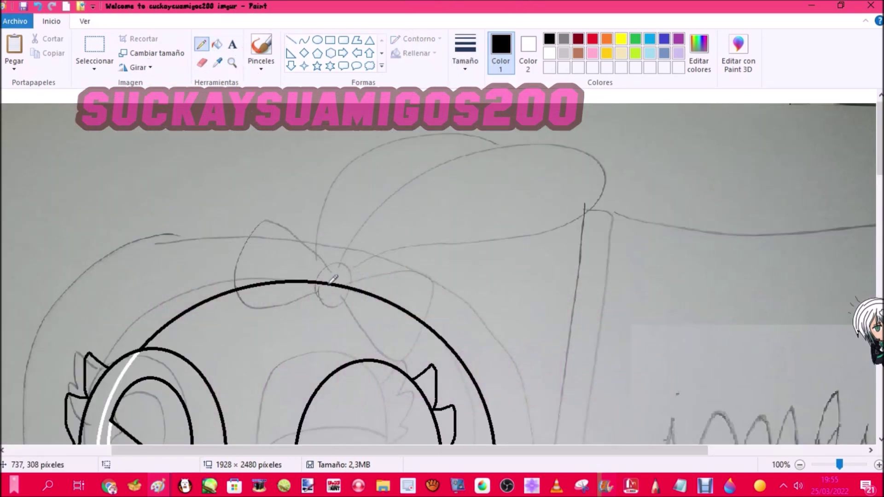
mouse_move(278, 278)
left_mouse_down()
mouse_move(453, 113)
mouse_move(511, 125)
left_mouse_up()
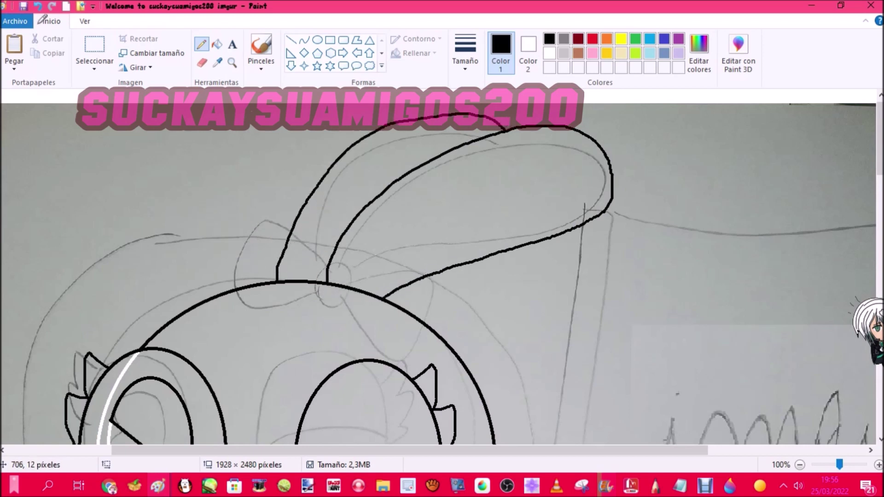
left_click_drag(273, 279, 487, 114)
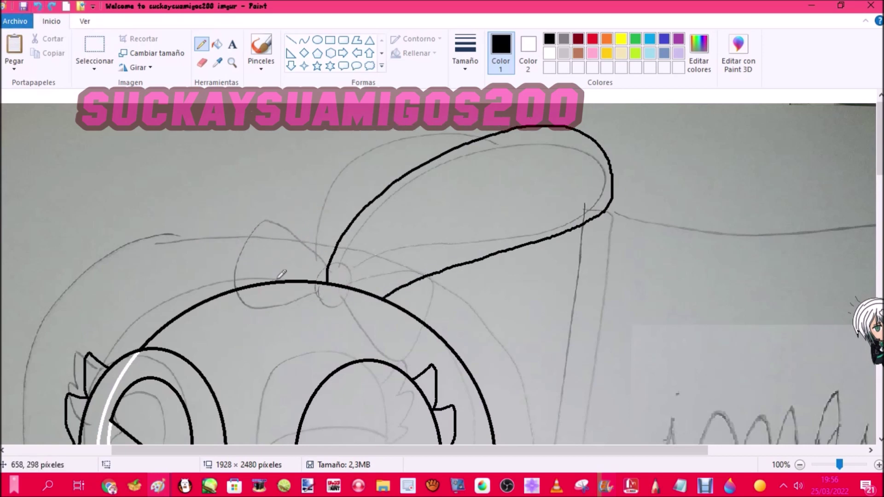
mouse_move(278, 279)
left_mouse_down()
mouse_move(329, 159)
mouse_move(460, 106)
left_mouse_up()
Add one curved black inner line to each ear, running from the head outline up to the ear's edge
left_click(304, 40)
mouse_move(364, 291)
left_mouse_down()
mouse_move(558, 151)
mouse_move(600, 148)
left_mouse_up()
left_click(399, 229)
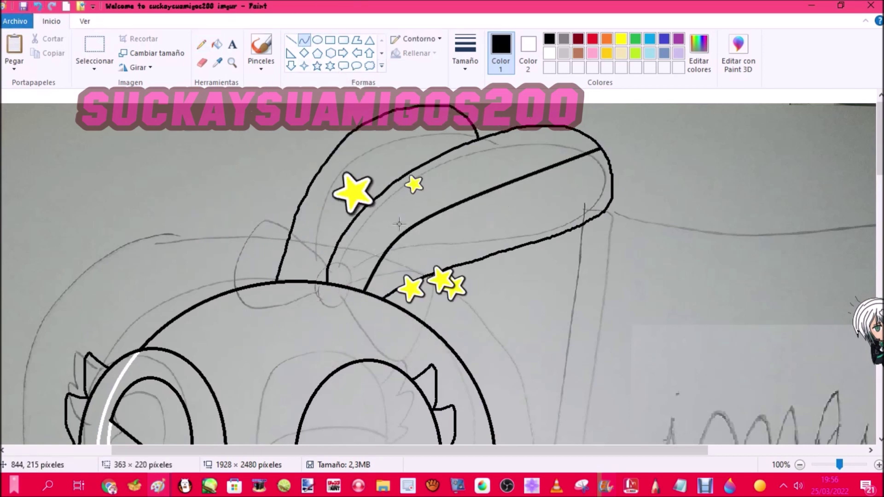
left_click(442, 179)
left_click_drag(307, 288, 449, 153)
left_click(340, 223)
left_click(375, 176)
left_click_drag(381, 170, 385, 164)
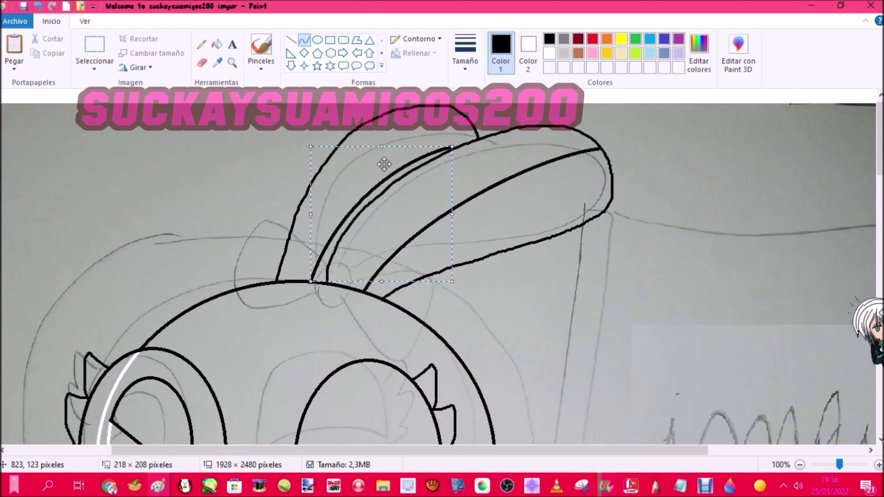
left_click_drag(441, 156, 465, 137)
Draw an arched black curve across the inside of the face's right eye
scroll(328, 213, "down", 10)
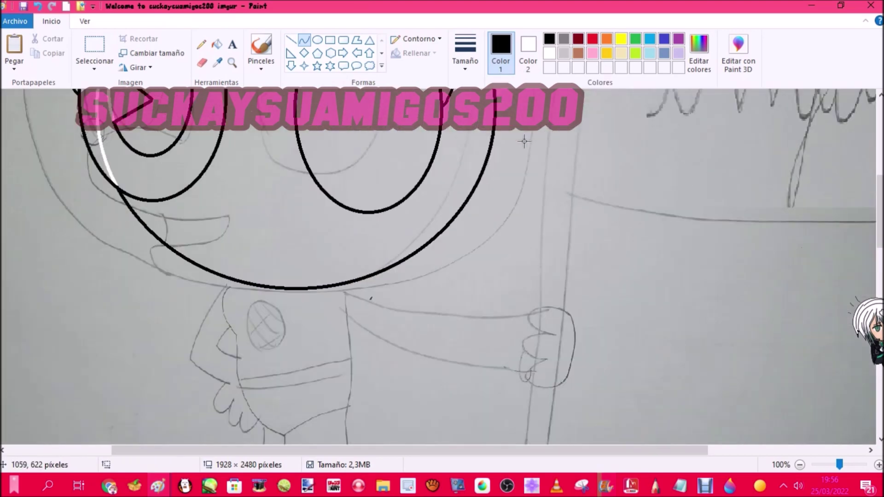
scroll(327, 213, "up", 5)
left_click_drag(369, 210, 405, 132)
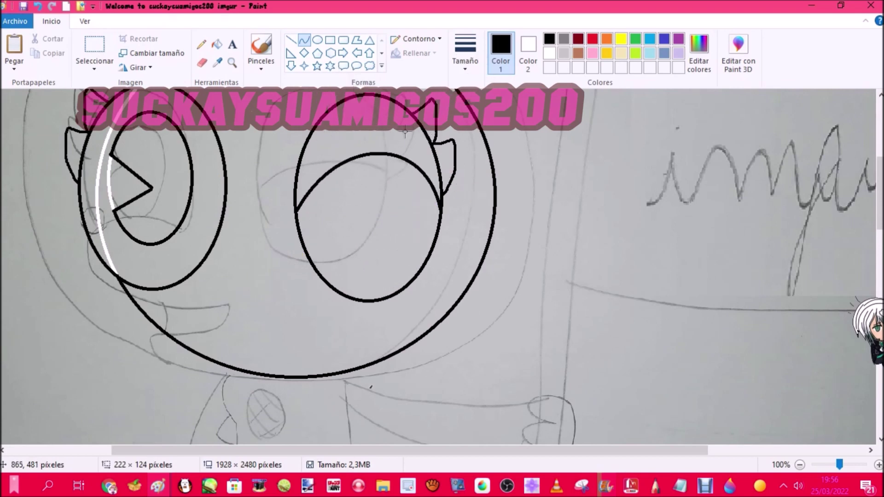
left_click(514, 152)
Sketch the top and outer edge of the bow's left loop in red with the Pencil
scroll(483, 296, "up", 6)
scroll(483, 295, "down", 4)
left_click(233, 63)
left_click(367, 137)
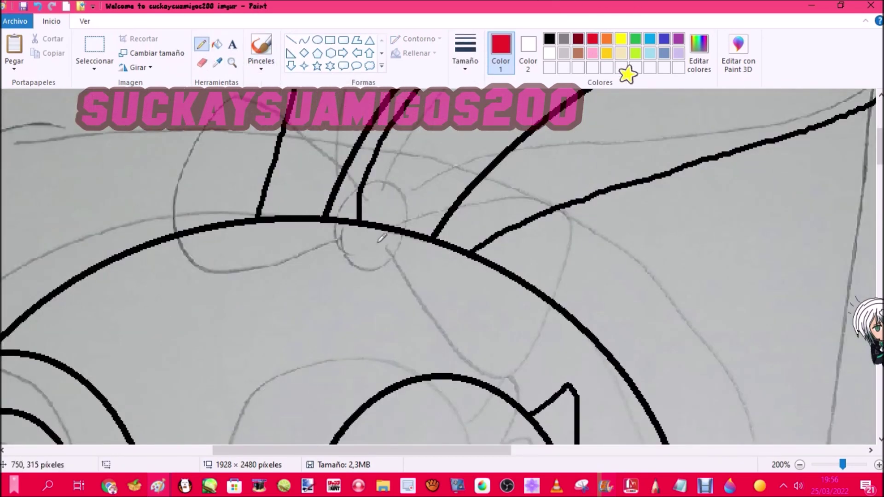
scroll(382, 237, "up", 2)
left_click_drag(403, 324, 192, 150)
left_click(38, 6)
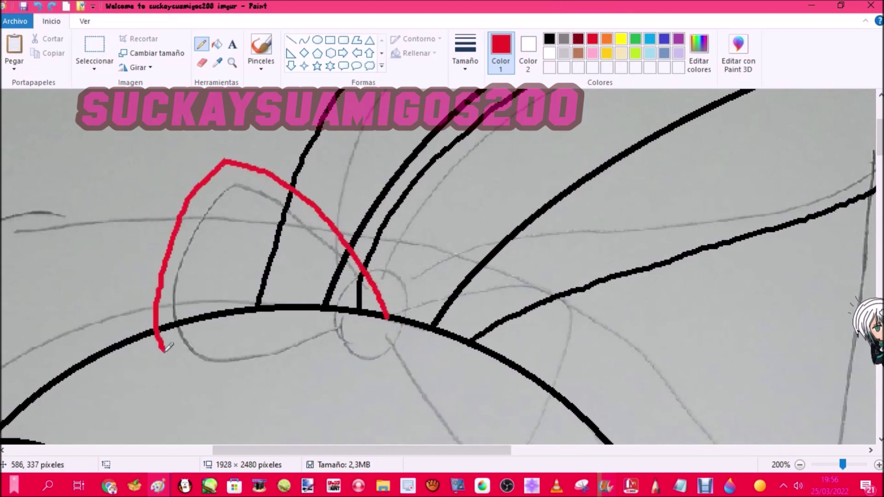
Close the left loop's lower edge and draw the bow's right loop in red
left_click_drag(164, 351, 517, 282)
scroll(517, 283, "down", 2)
left_click_drag(387, 228, 560, 304)
scroll(517, 191, "up", 2)
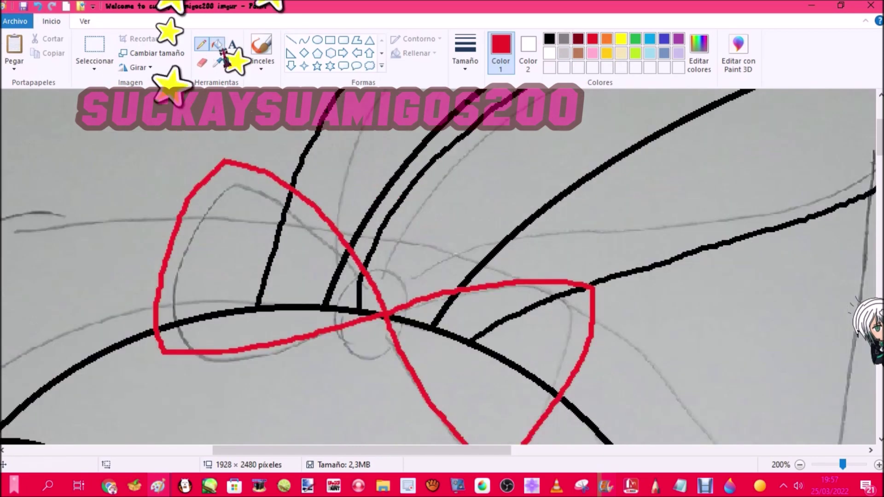
Fill the head and ear lines inside the bow white and recolour the red bow outline black
left_click(217, 44)
left_click(218, 62)
left_click(343, 308)
right_click(342, 308)
right_click(398, 319)
right_click(384, 317)
left_click(38, 6)
left_click(201, 63)
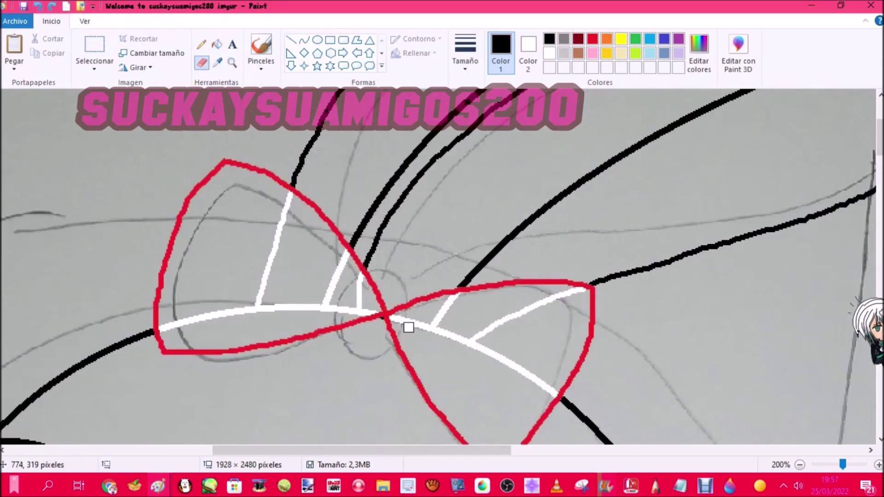
left_click(217, 44)
left_click(407, 310)
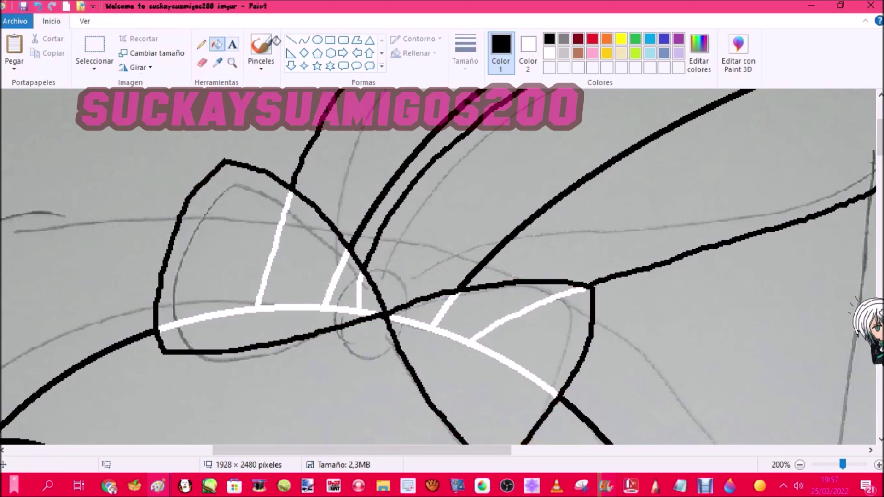
Draw a red circle of about 78 × 76 px as the bow's knot, whiten the lines inside it and turn its outline black
scroll(562, 118, "down", 2)
left_click_drag(332, 163, 432, 265)
left_click_drag(421, 217, 431, 217)
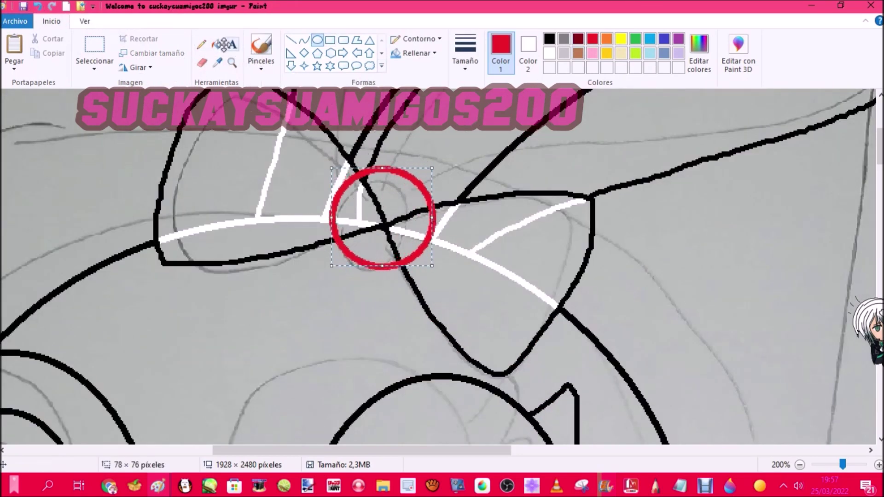
left_click(217, 62)
left_click(378, 209)
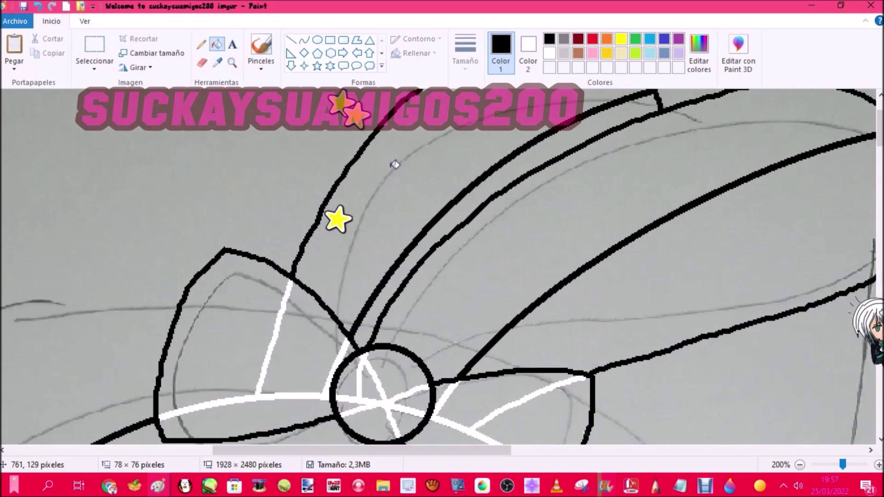
Draw the flagpole as a narrow slanted red polygon of about 165 × 1143 px along the sketched pole
scroll(393, 164, "down", 3)
left_click(232, 63)
right_click(238, 225)
right_click(238, 225)
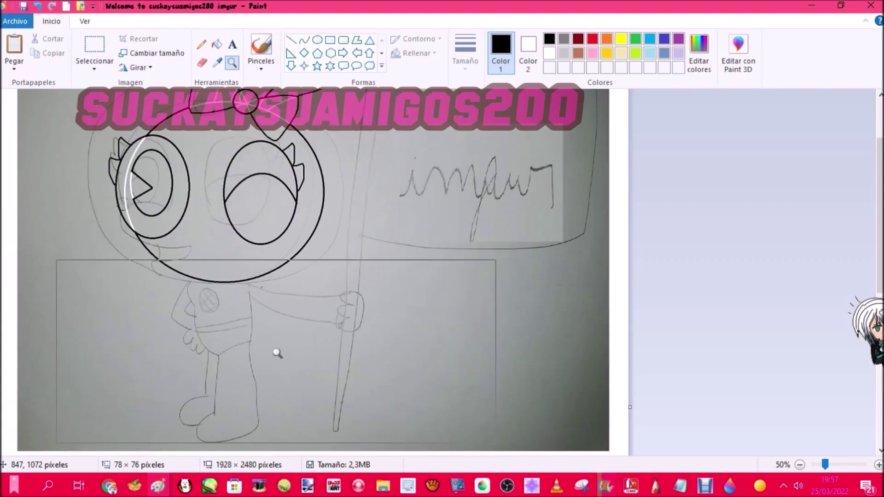
left_click(358, 41)
scroll(367, 138, "up", 2)
left_click_drag(367, 169, 325, 343)
scroll(350, 258, "down", 4)
scroll(338, 345, "up", 4)
left_click(377, 168)
left_click(366, 169)
left_click(594, 40)
Recolour the flagpole's red outline black
left_click(232, 62)
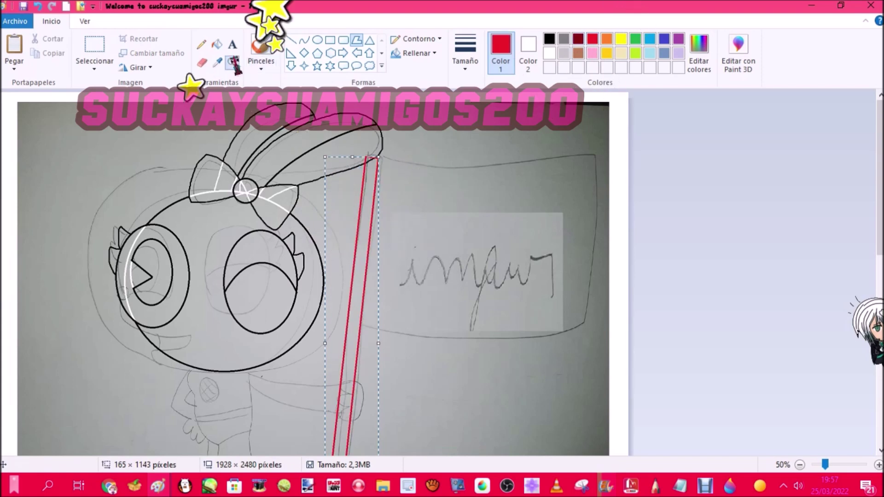
left_click(366, 164)
left_click(466, 298)
left_click(231, 62)
right_click(380, 223)
right_click(381, 223)
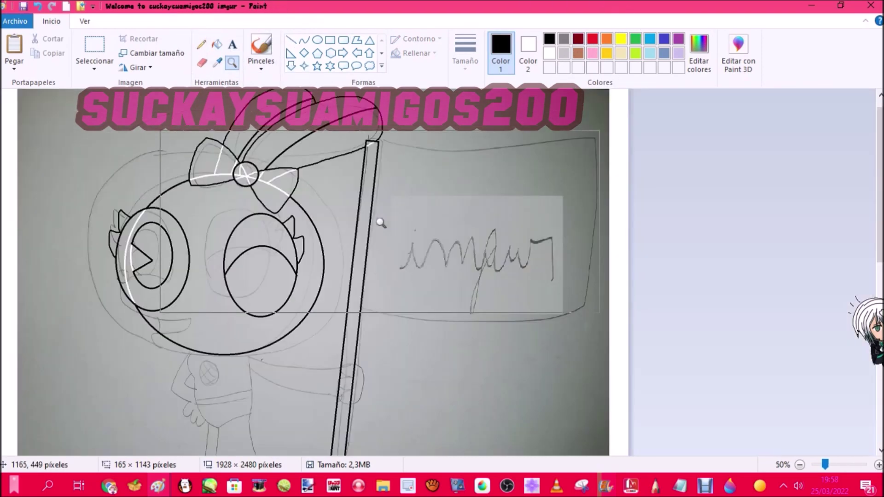
Trace the torso's left side, lower edge and right side in black with the Pencil below the head
left_click(217, 324)
left_click(471, 216)
left_click(202, 44)
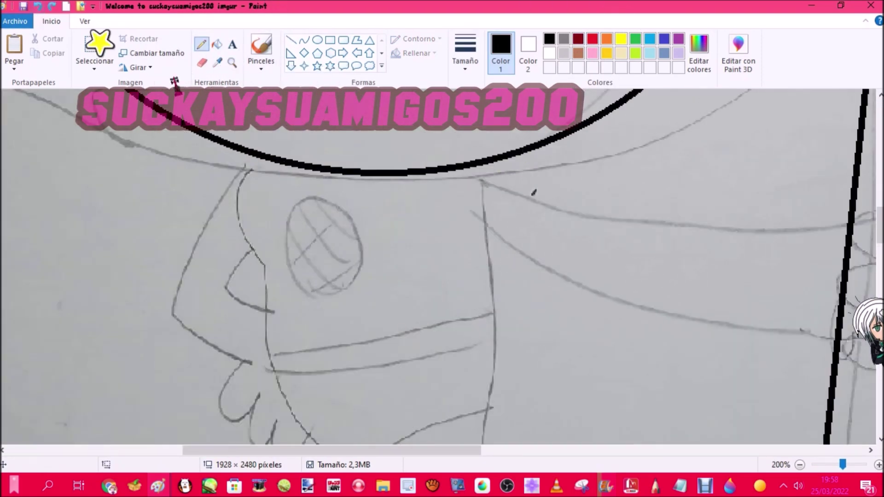
scroll(442, 267, "down", 3)
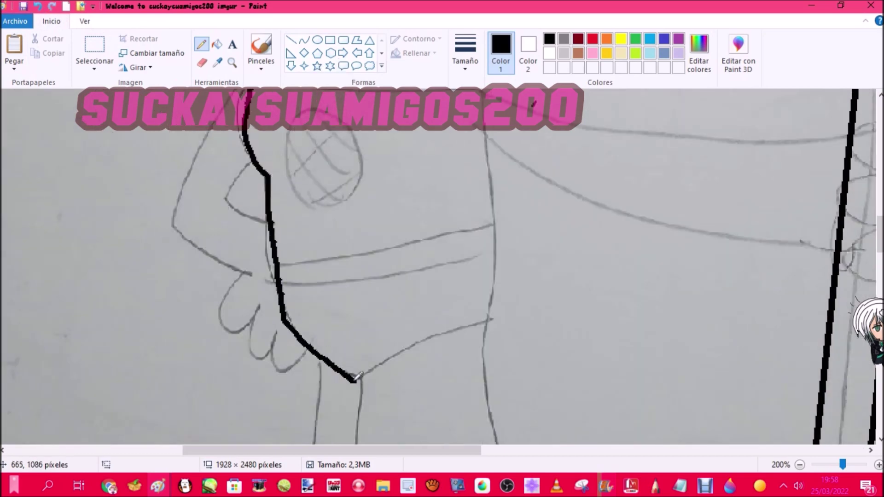
left_click_drag(357, 379, 491, 336)
scroll(492, 330, "up", 3)
left_click_drag(488, 251, 481, 175)
scroll(484, 208, "down", 10)
left_click_drag(396, 234, 265, 241)
left_click(37, 7)
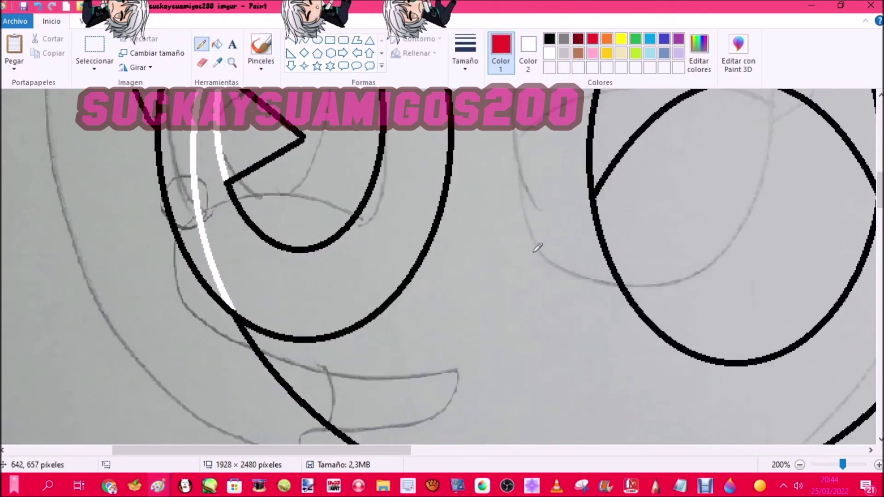
Sketch the muzzle, open mouth and chin in red with the Pencil at the lower left of the face
left_click_drag(373, 170, 164, 246)
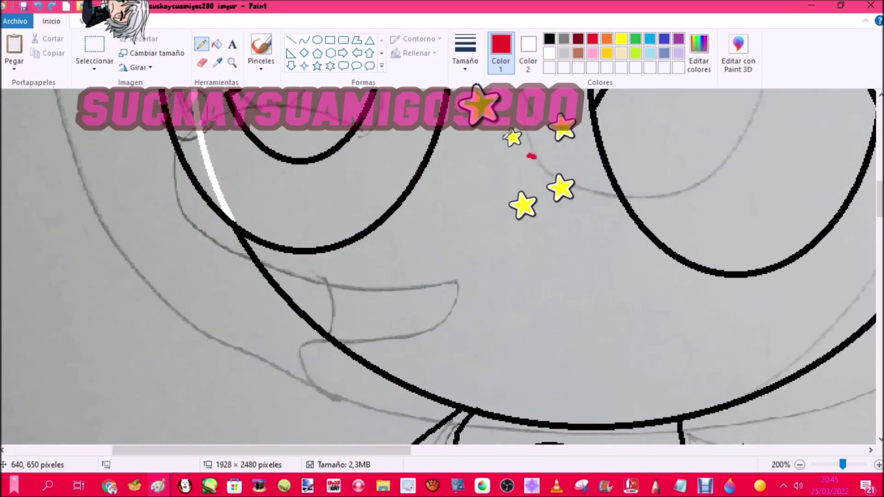
mouse_move(532, 156)
left_mouse_down()
mouse_move(295, 99)
mouse_move(171, 211)
left_mouse_up()
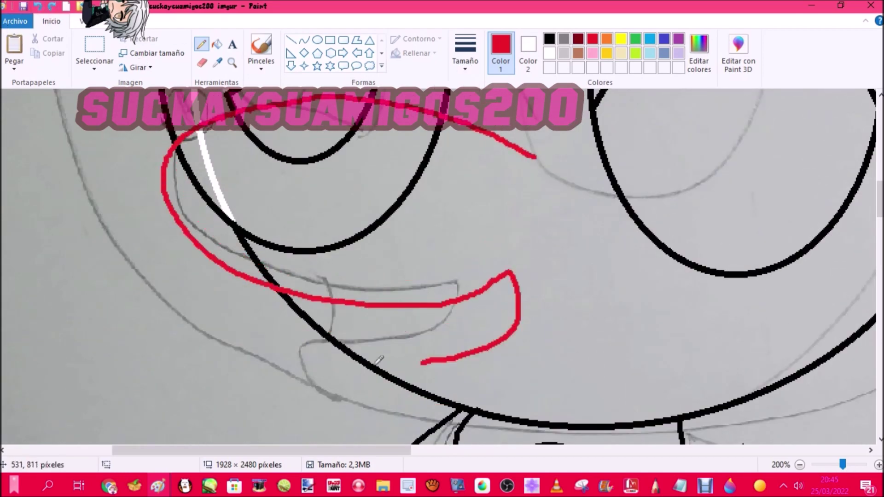
left_click_drag(327, 364, 332, 303)
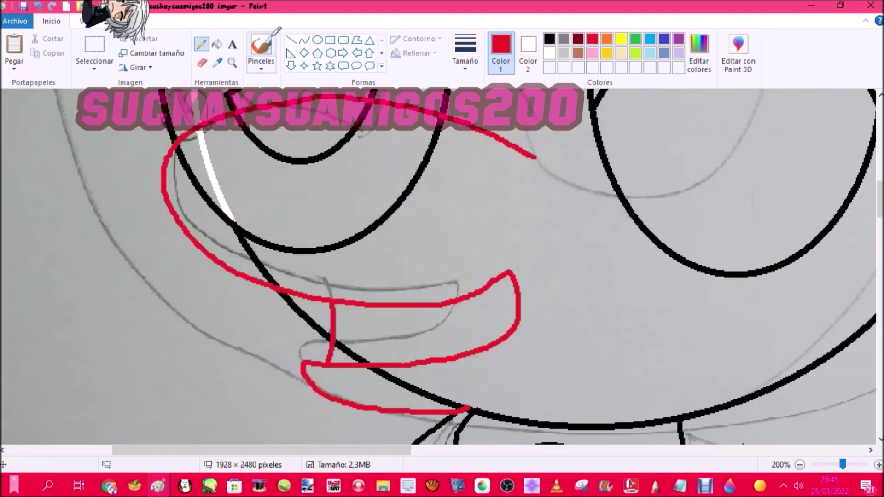
Draw two thick black curves flanking the right end of the red muzzle line, then change the line size
left_click(549, 39)
left_click_drag(361, 109, 550, 162)
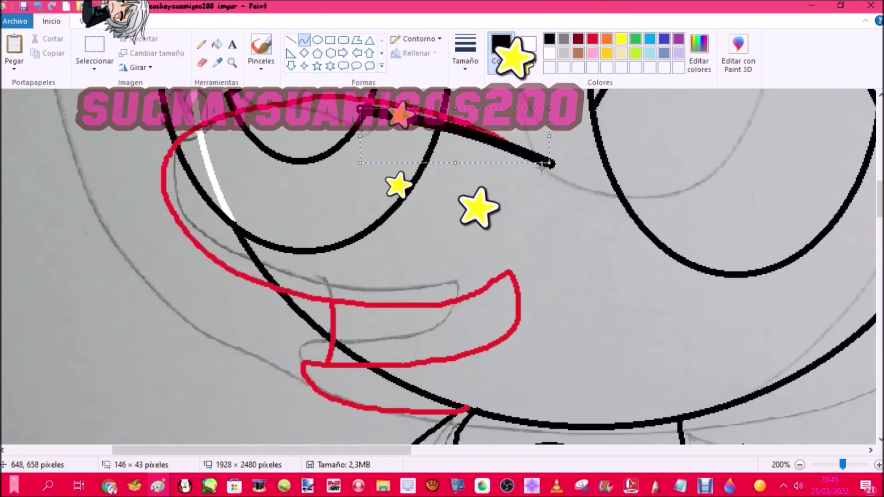
mouse_move(463, 108)
left_mouse_down()
mouse_move(550, 170)
mouse_move(561, 169)
left_mouse_up()
left_click(465, 53)
left_click(490, 151)
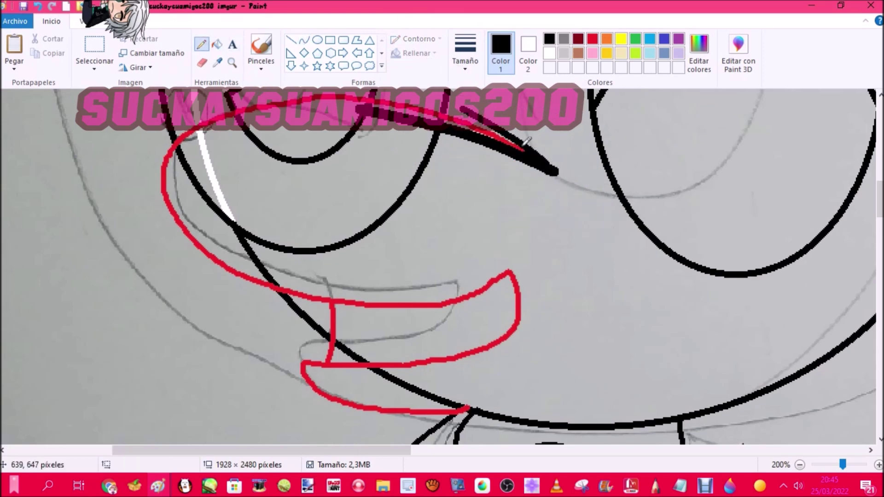
Fill the thick curves beside the muzzle line white and recolour the red nose circle's outline black
left_click(217, 44)
scroll(533, 240, "up", 2)
right_click(530, 244)
scroll(518, 251, "down", 2)
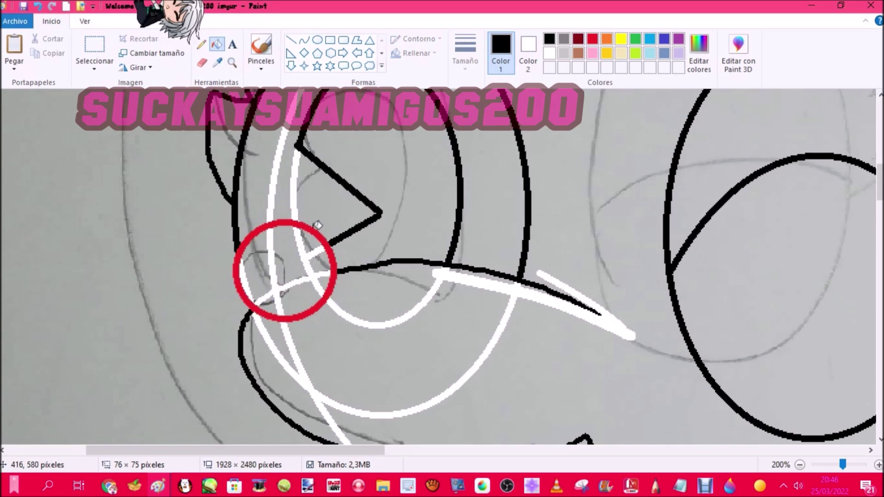
left_click(315, 229)
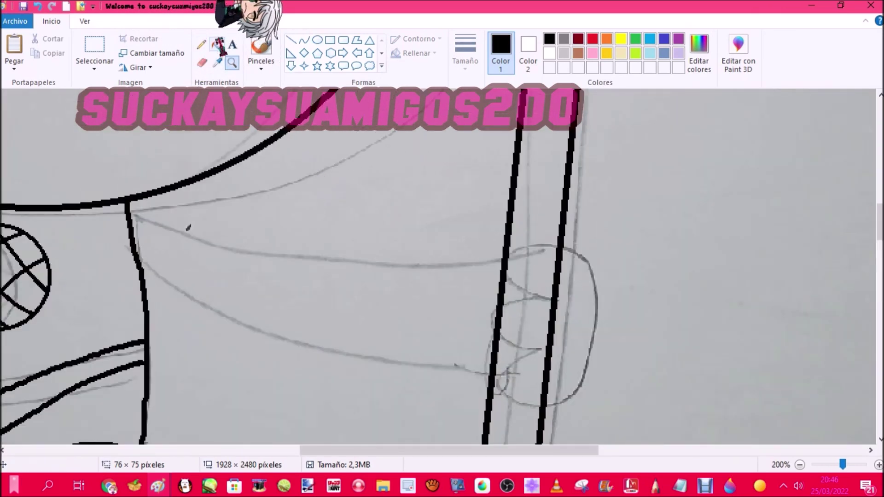
Draw the upper and lower edges of the arm in black from the torso toward the flagpole
left_click(201, 44)
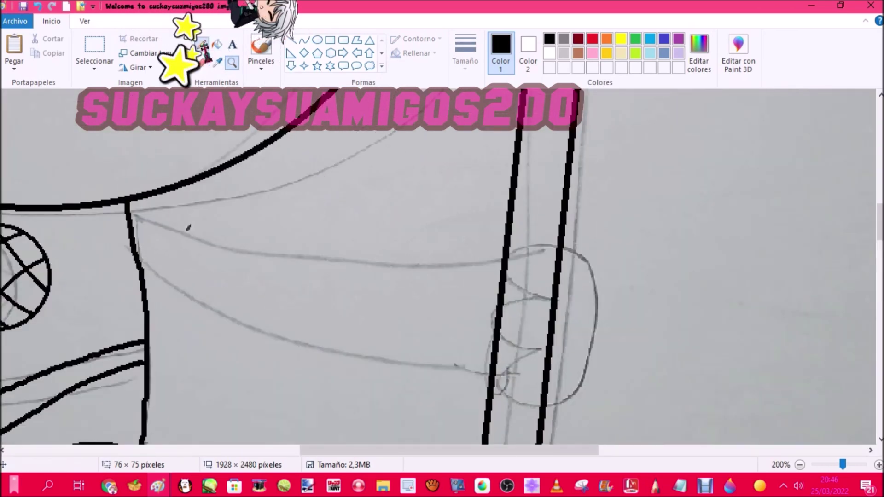
left_click_drag(134, 202, 401, 289)
mouse_move(140, 271)
left_mouse_down()
mouse_move(400, 368)
mouse_move(472, 353)
left_mouse_up()
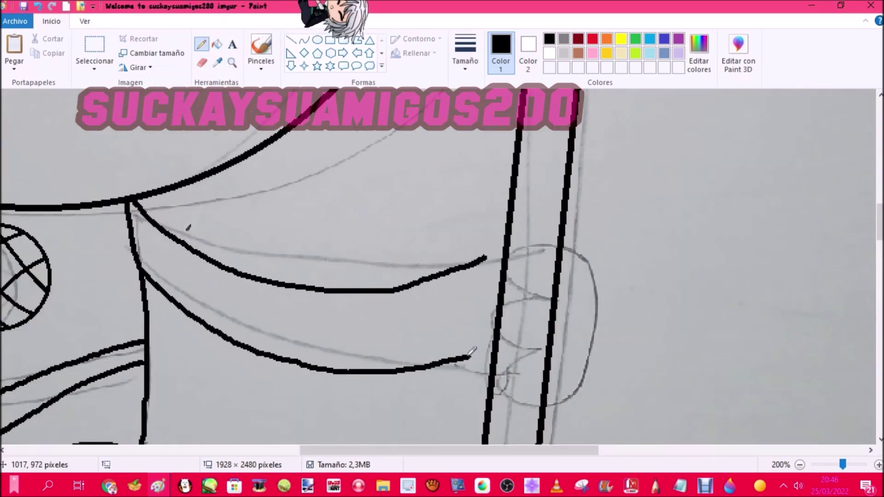
Sketch the thumb and fingers gripping the flagpole in red and join the hand to the arm
left_click(593, 38)
left_click_drag(455, 273, 522, 274)
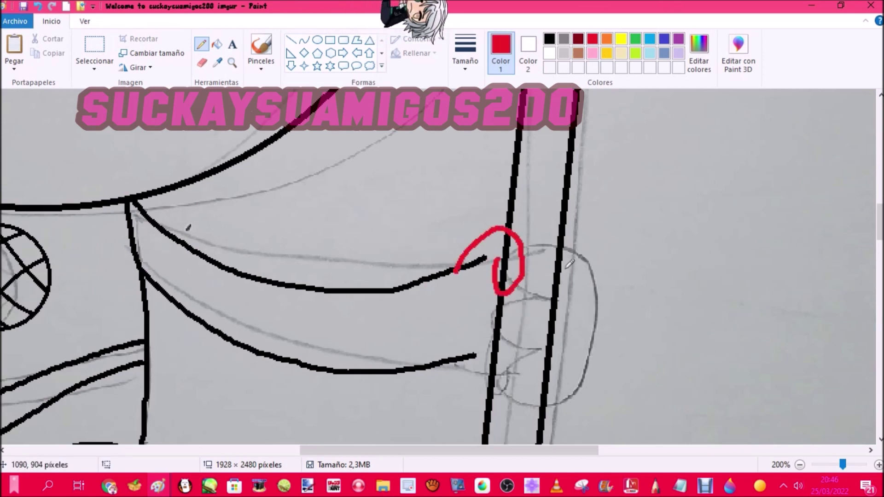
mouse_move(564, 293)
left_mouse_down()
mouse_move(568, 301)
mouse_move(506, 299)
left_mouse_up()
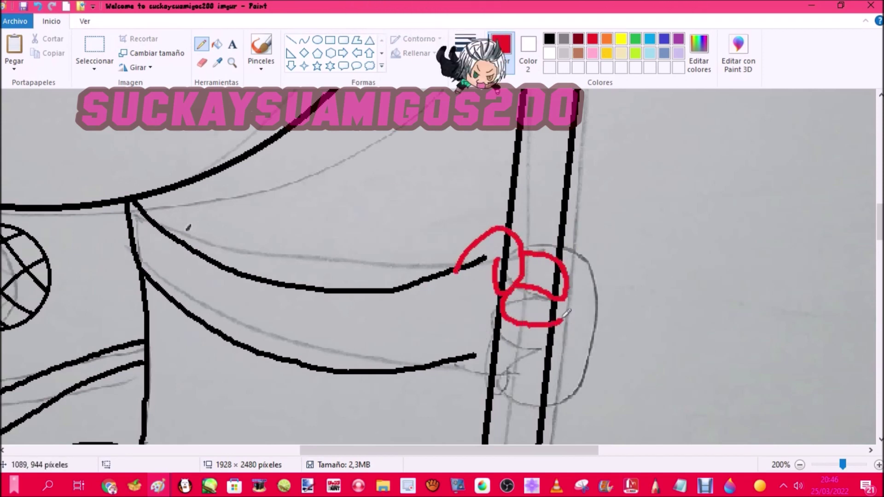
left_click_drag(462, 355, 489, 356)
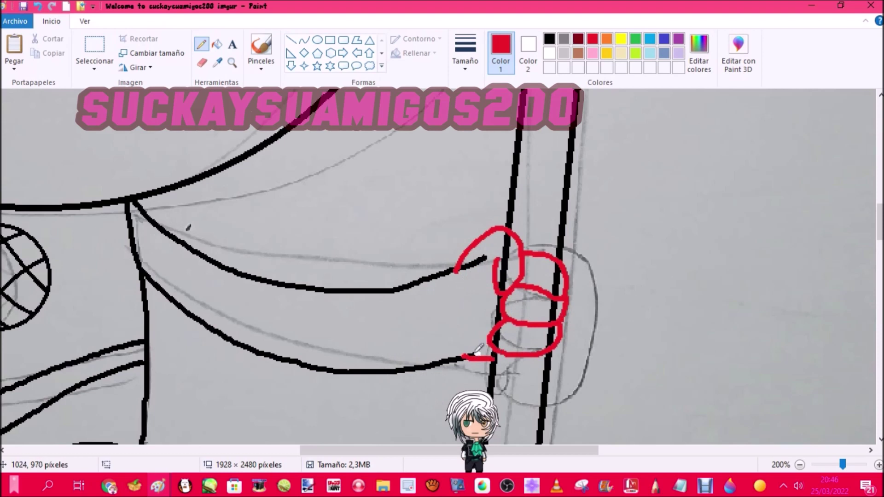
Whiten the arm ends and pole lines overlapping the hand and recolour the red hand outline black
left_click(549, 38)
left_click(201, 62)
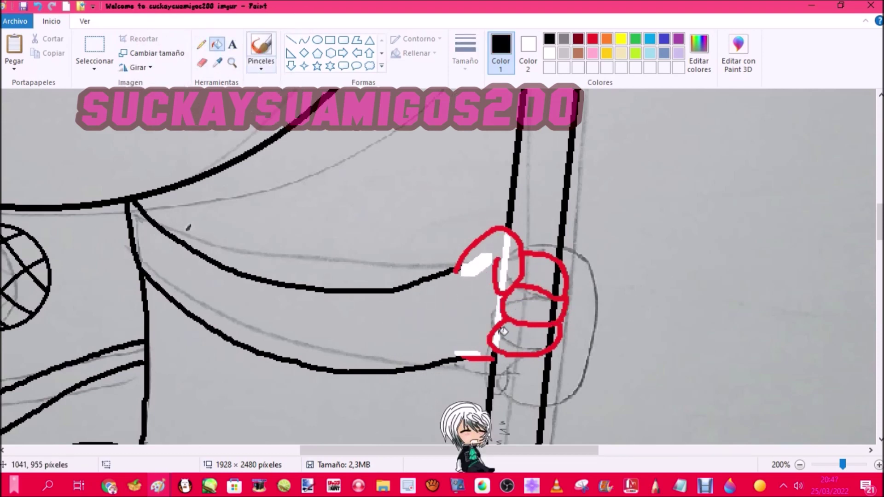
left_click(502, 278)
left_click(479, 358)
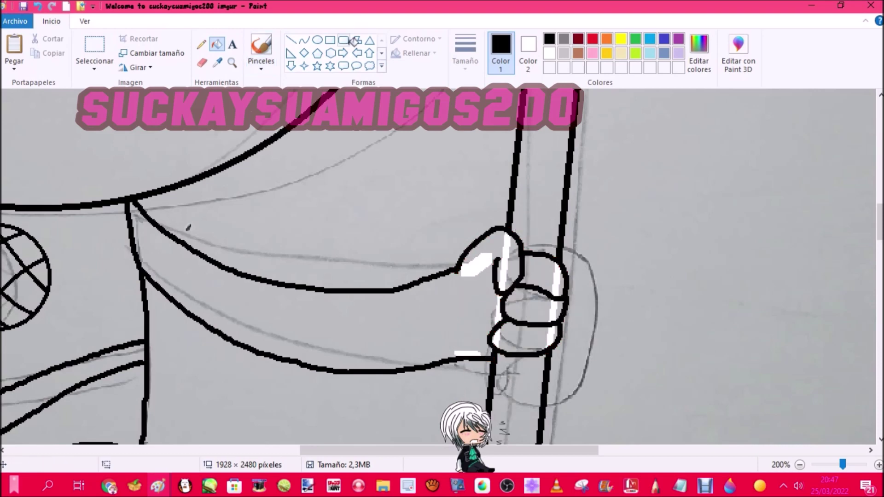
Draw two black cuff lines across the wrist and dividing lines across the thumb and fingers of the hand on the flagpole
left_click(201, 44)
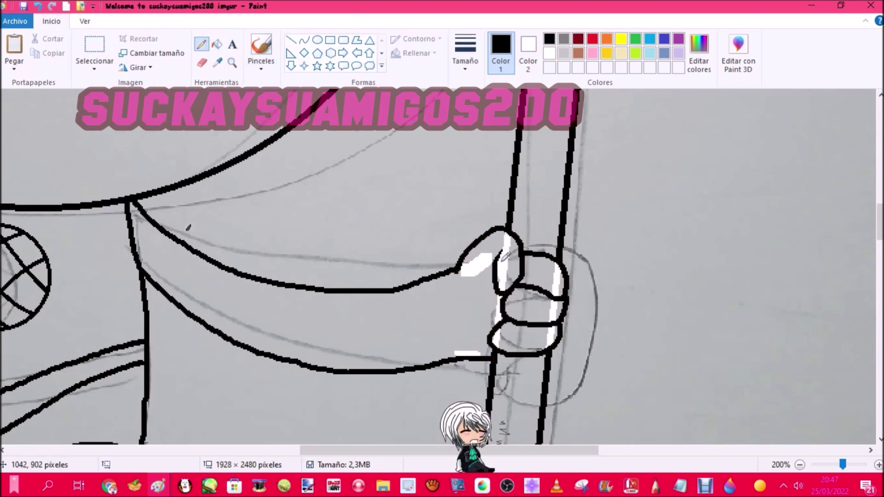
scroll(503, 247, "down", 2)
mouse_move(509, 450)
left_mouse_down()
mouse_move(348, 449)
mouse_move(552, 450)
left_mouse_up()
left_click_drag(332, 181, 333, 210)
mouse_move(559, 450)
left_mouse_down()
mouse_move(341, 450)
mouse_move(508, 449)
left_mouse_up()
left_click_drag(522, 179, 544, 176)
scroll(522, 448, "left", 7)
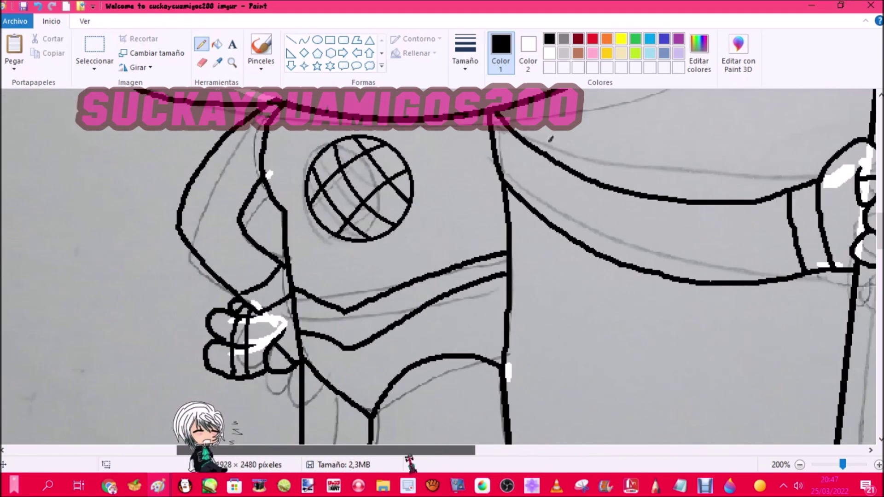
scroll(523, 448, "right", 8)
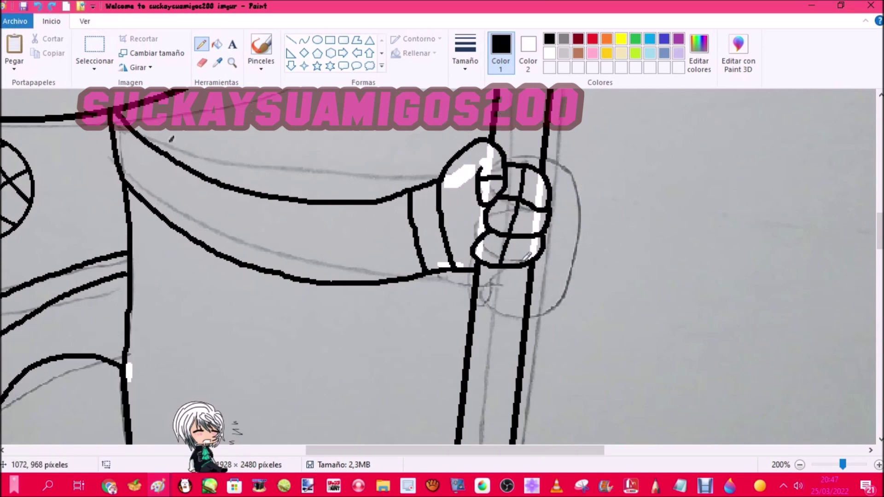
left_click(466, 57)
left_click(494, 146)
Draw the flag's upper edge as a black curve from the top of the pole to the outer corner
left_click(232, 63)
right_click(325, 157)
right_click(425, 158)
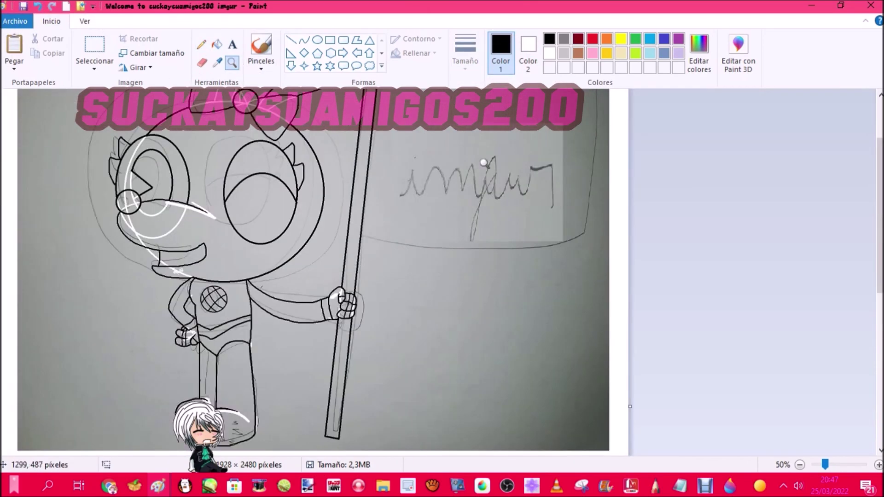
left_click(484, 162)
left_click(304, 40)
left_click(466, 58)
left_click(505, 144)
scroll(379, 176, "up", 2)
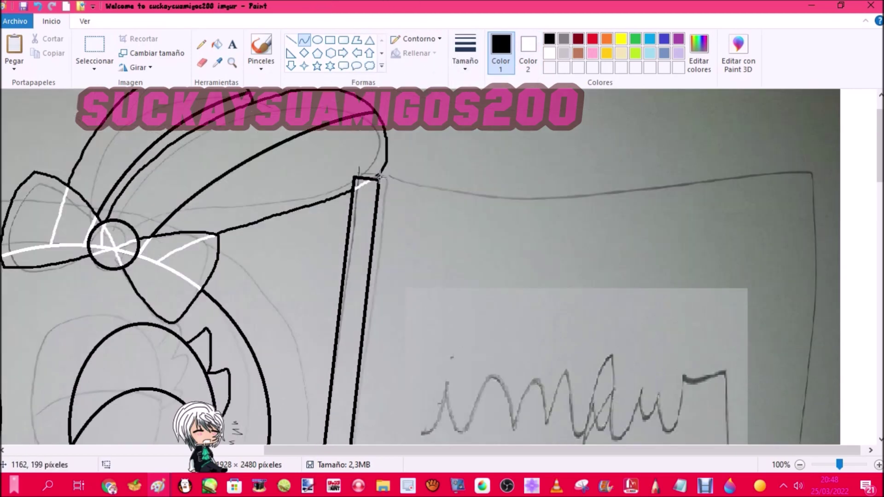
left_click_drag(378, 176, 809, 173)
Draw the flag's curved lower edge from the pole and its outer side edge, about 36 by 487 pixels, in black
scroll(360, 354, "down", 3)
left_click_drag(346, 337, 789, 329)
left_click_drag(651, 350, 653, 372)
scroll(783, 343, "up", 4)
scroll(812, 191, "down", 4)
mouse_move(811, 191)
left_mouse_down()
mouse_move(789, 328)
mouse_move(803, 315)
left_mouse_up()
scroll(790, 326, "up", 4)
scroll(802, 316, "down", 4)
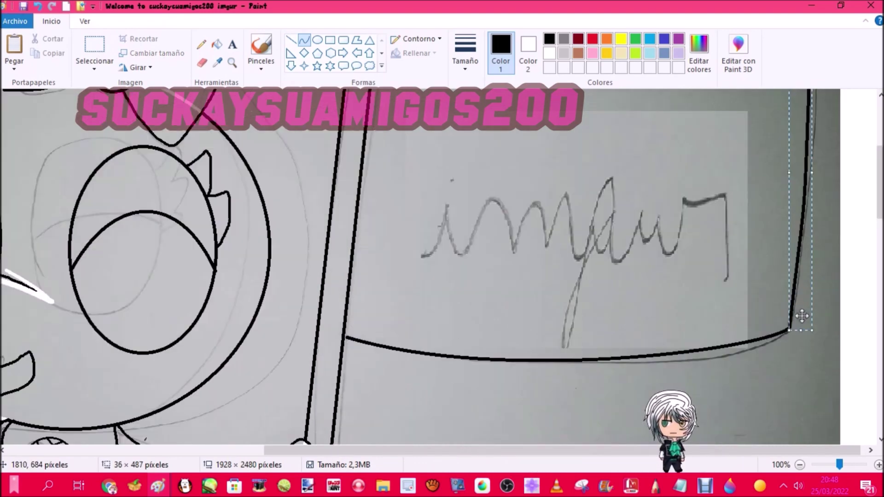
left_click(645, 290)
Whiten the spot just above where the flag's lower edge meets the pole
scroll(461, 231, "down", 3)
left_click(233, 62)
left_click(367, 159)
left_click(474, 276)
left_click(201, 45)
left_click_drag(223, 189, 240, 188)
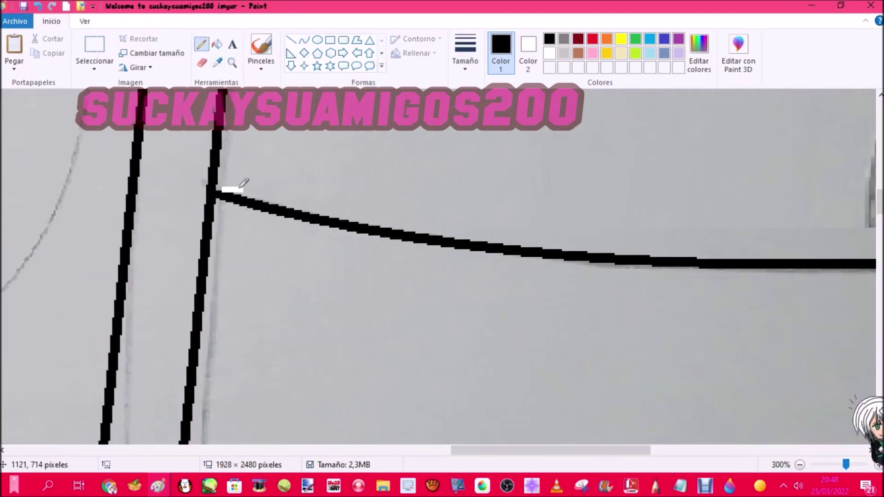
Draw a black ellipse about 845 by 721 pixels around the head as a helmet and fit it over the chin
scroll(295, 243, "down", 4)
left_click(317, 40)
left_click_drag(51, 139, 340, 375)
left_click_drag(225, 259, 247, 256)
left_click_drag(361, 254, 349, 254)
mouse_move(73, 255)
left_mouse_down()
mouse_move(86, 255)
mouse_move(75, 253)
left_mouse_up()
left_click_drag(198, 252, 199, 250)
Whiten the doubled outline beneath the chin, from the jaw across the neck and past the shoulder
left_click(232, 63)
left_click(271, 328)
left_click(297, 341)
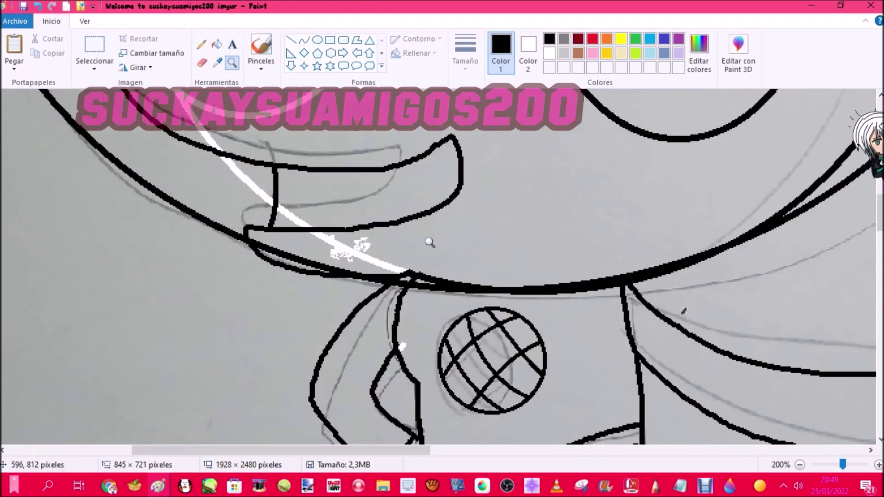
left_click(491, 290)
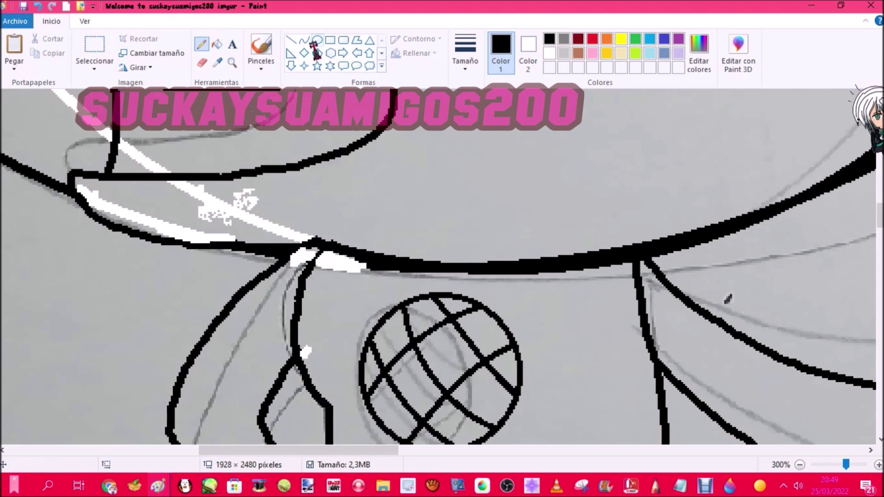
mouse_move(335, 258)
left_mouse_down()
mouse_move(627, 256)
mouse_move(839, 195)
left_mouse_up()
right_click(464, 282)
right_click(581, 276)
right_click(762, 227)
left_click(761, 227)
Draw a black curved collar line beneath the helmet's lower edge, between the two shoulders
left_click(510, 149)
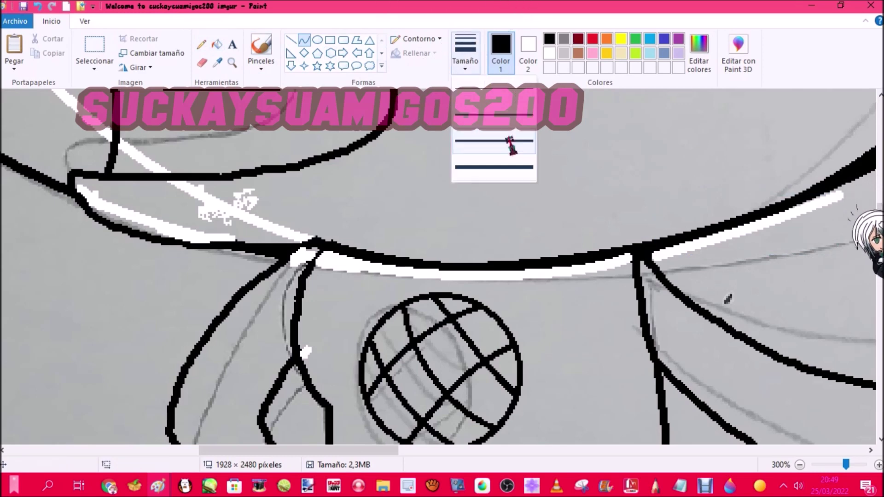
left_click_drag(312, 264, 630, 264)
left_click(424, 290)
left_click(594, 288)
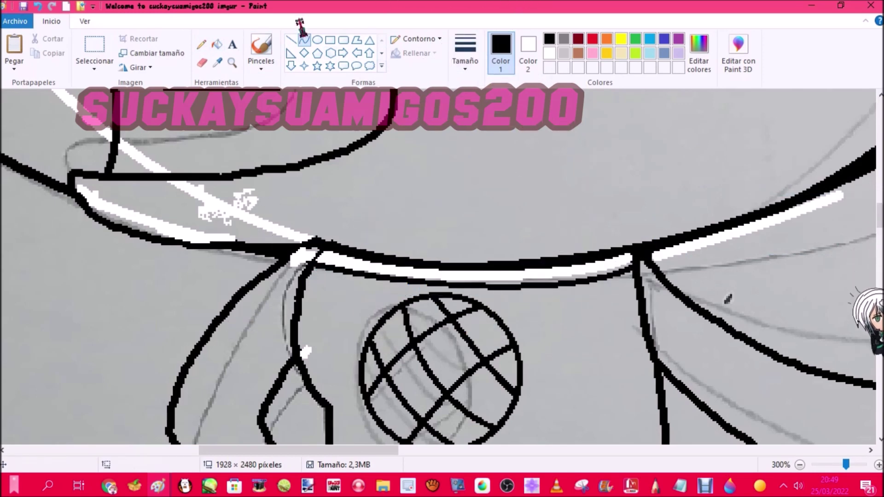
left_click(202, 44)
scroll(226, 157, "up", 2)
scroll(226, 157, "down", 2)
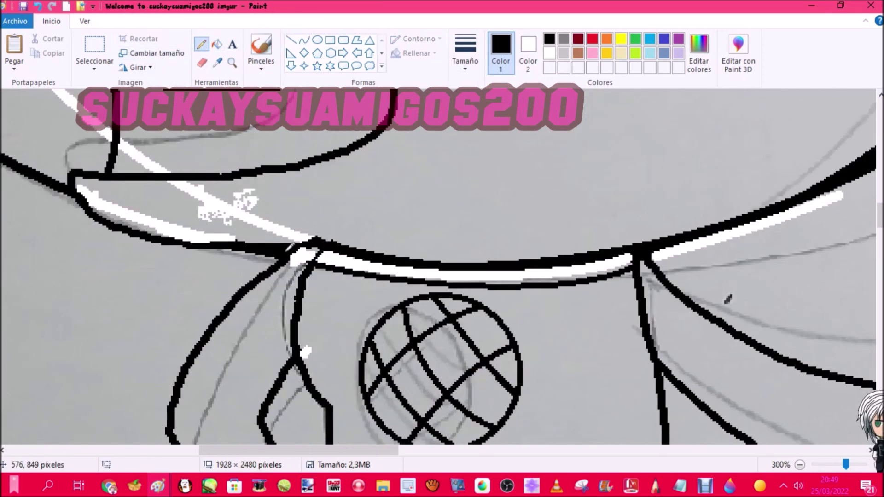
Trace the helmet's edge across the lower jaw with a thick red curve about 153 by 44 pixels
left_click(593, 38)
scroll(276, 230, "up", 2)
left_click_drag(16, 253, 321, 328)
left_click(465, 51)
left_click(493, 138)
left_click_drag(79, 293, 239, 337)
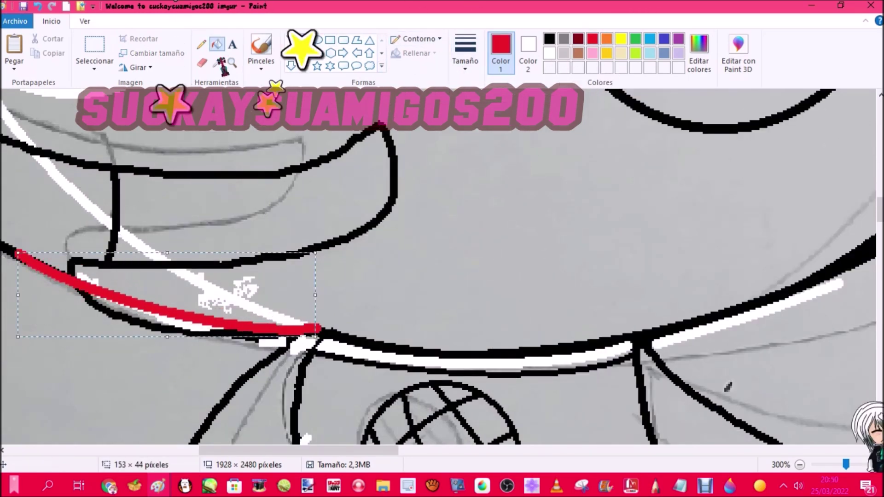
Whiten the black jaw line below the red helmet curve and recolour the curve black
left_click(549, 39)
left_click(202, 63)
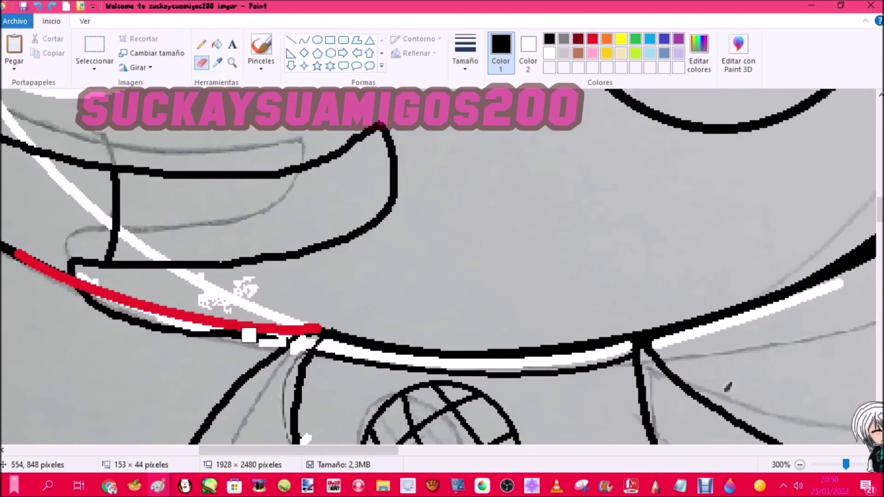
key("ctrl+z")
Draw a white curve about 92 by 80 pixels between the converging head and helmet outlines to separate them
left_click(232, 63)
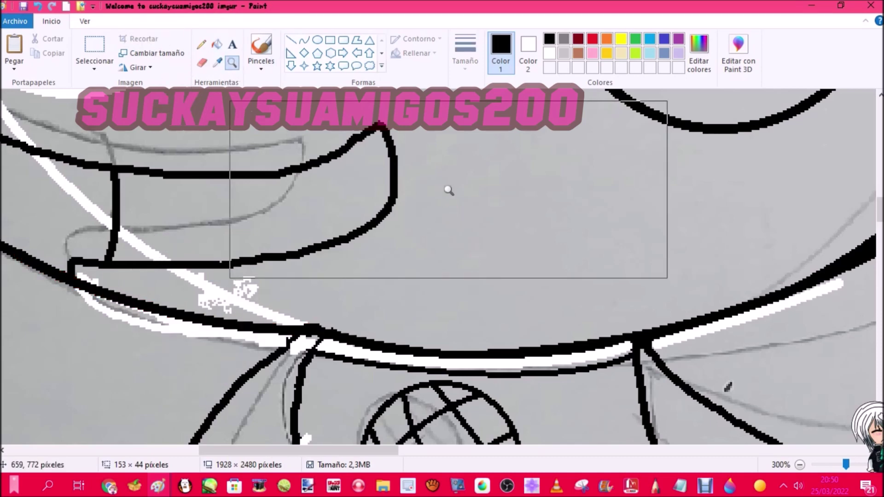
right_click(446, 189)
left_click(447, 190)
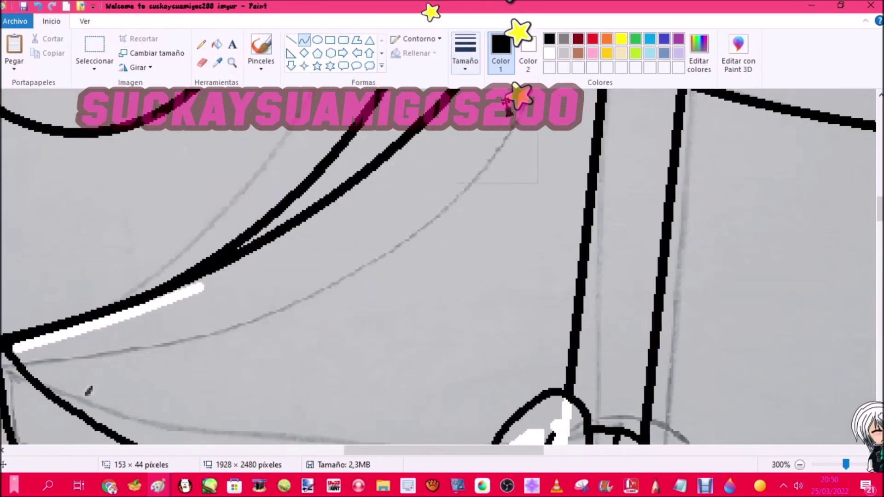
left_click_drag(389, 107, 207, 261)
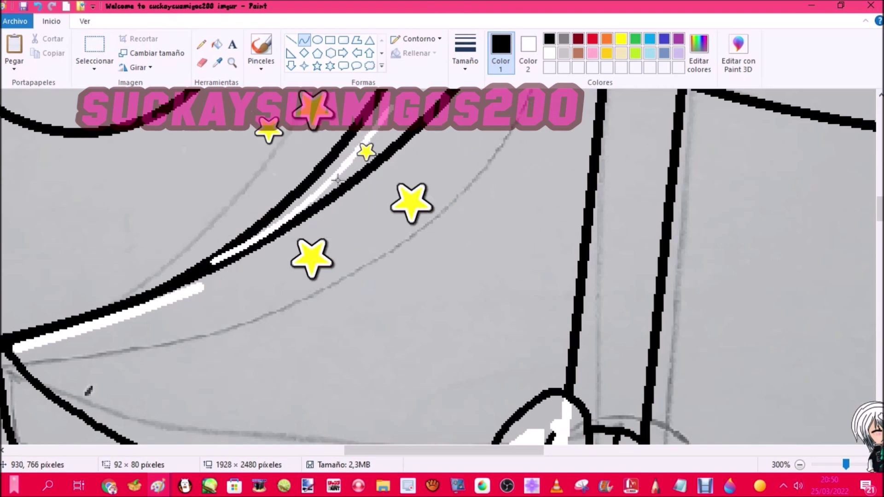
Invert the colours of the whole drawing
left_click(232, 63)
right_click(255, 276)
right_click(255, 276)
right_click(255, 276)
scroll(256, 276, "up", 3)
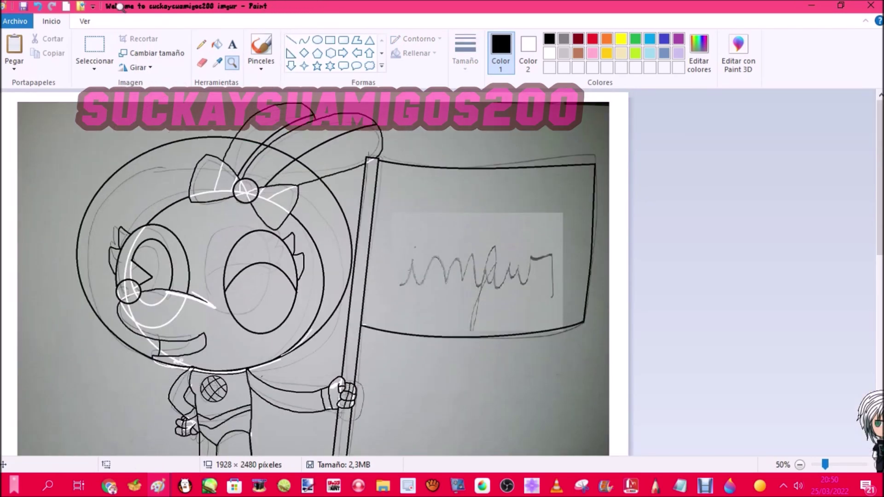
right_click(114, 141)
left_click(175, 274)
scroll(174, 275, "down", 4)
scroll(174, 275, "up", 4)
left_click(232, 63)
left_click(347, 106)
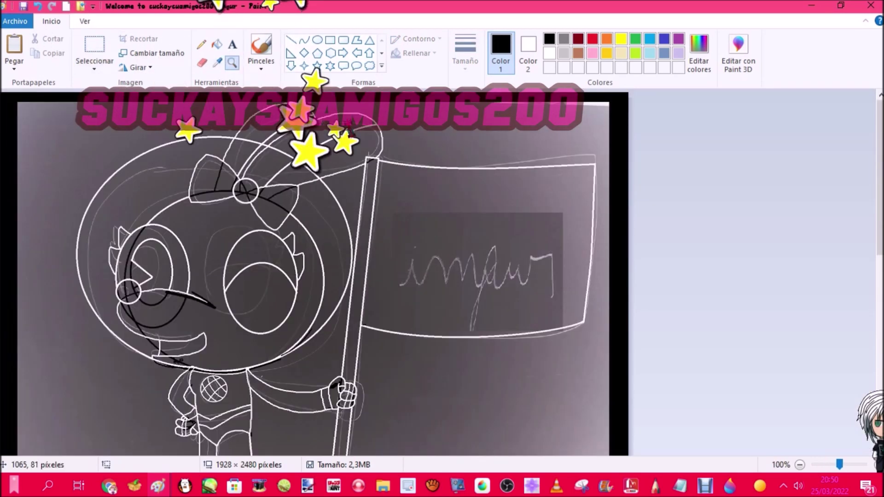
left_click(346, 105)
left_click(217, 44)
right_click(230, 106)
left_click(232, 63)
right_click(267, 142)
right_click(268, 141)
left_click(95, 46)
right_click(178, 213)
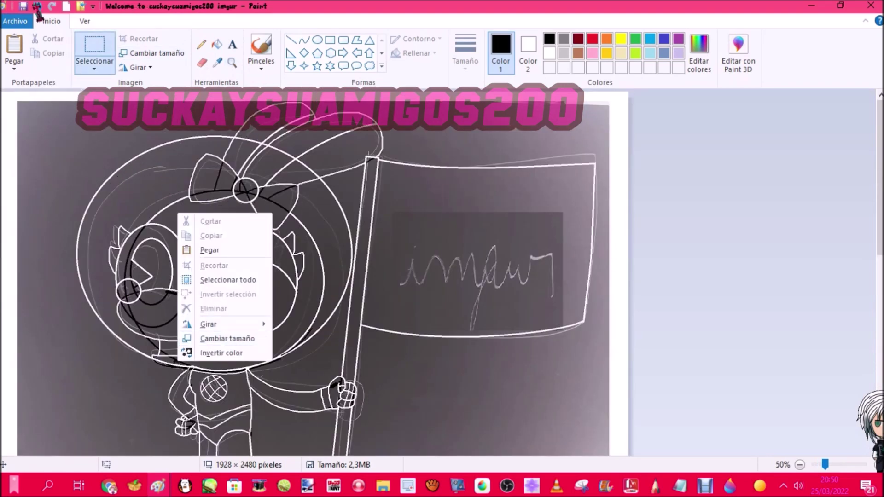
Convert the inverted image to black and white through the image properties and accept the loss of colour information
left_click(23, 21)
left_click(105, 279)
left_click(456, 237)
left_click(462, 324)
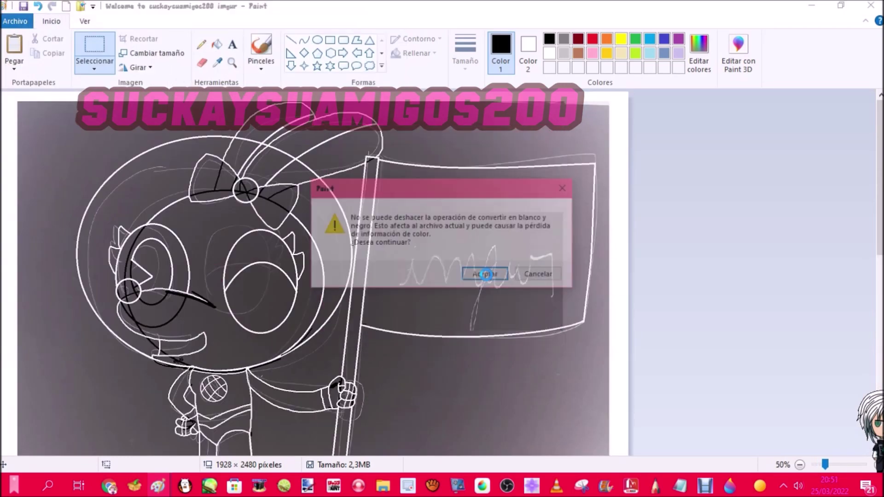
right_click(486, 275)
Fill the eyelashes and nose white on the inverted image and invert the colours back
left_click(217, 44)
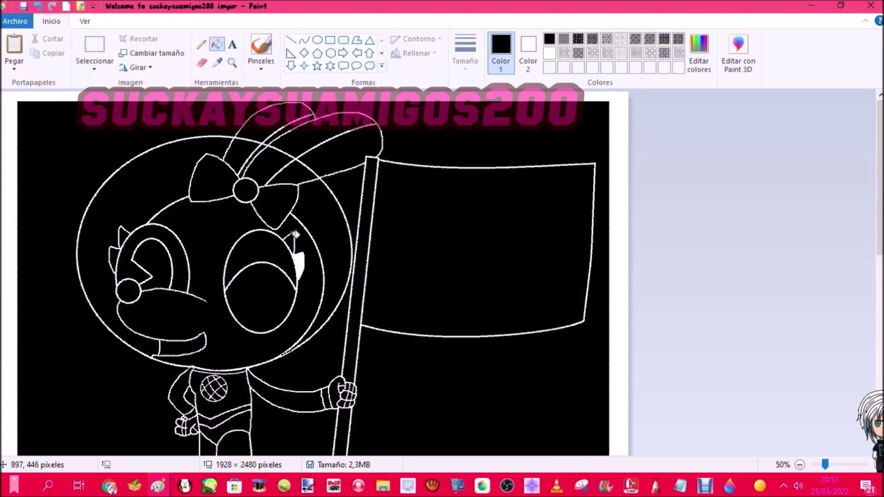
right_click(142, 217)
left_click(192, 355)
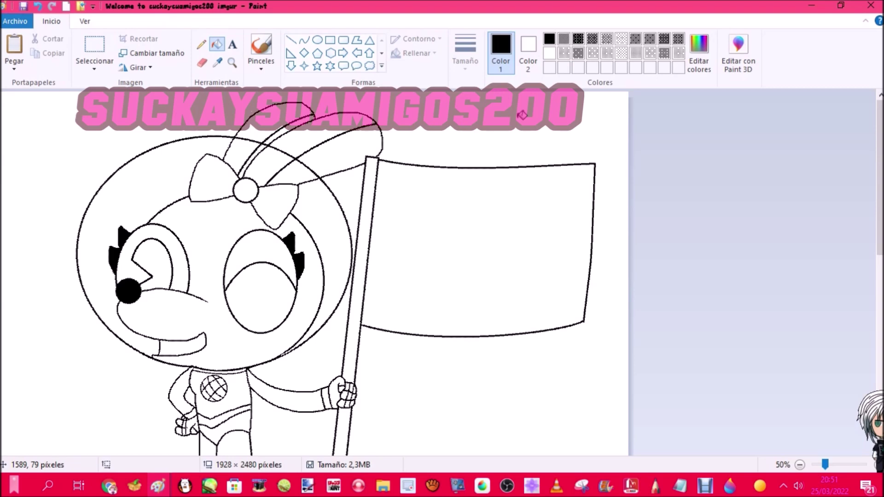
Set the image's colour mode back to Color in the image properties
left_click(10, 25)
left_click(32, 291)
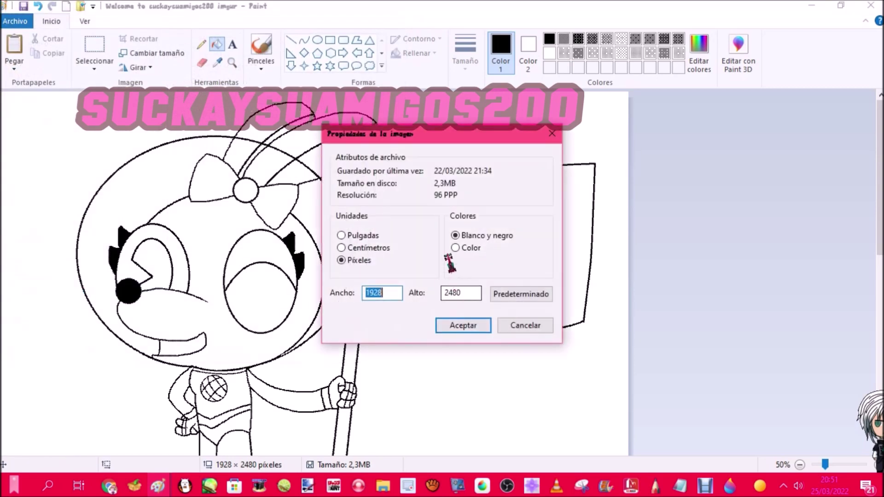
left_click(458, 327)
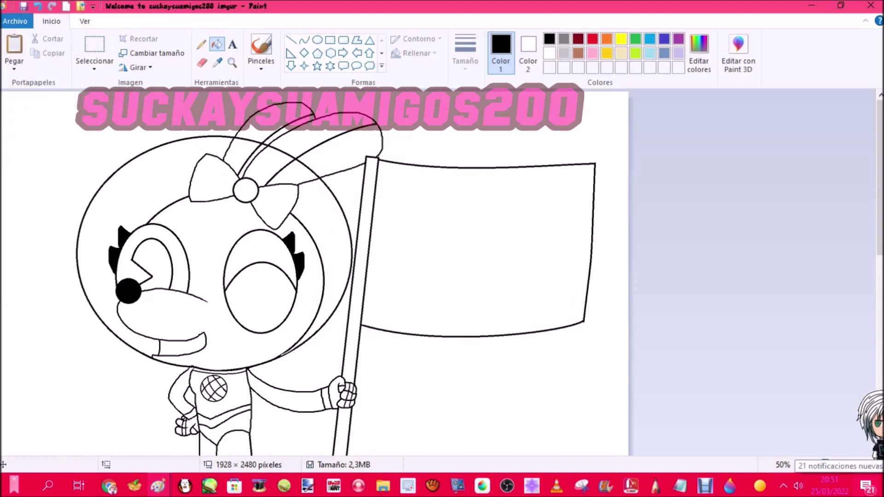
left_click(865, 486)
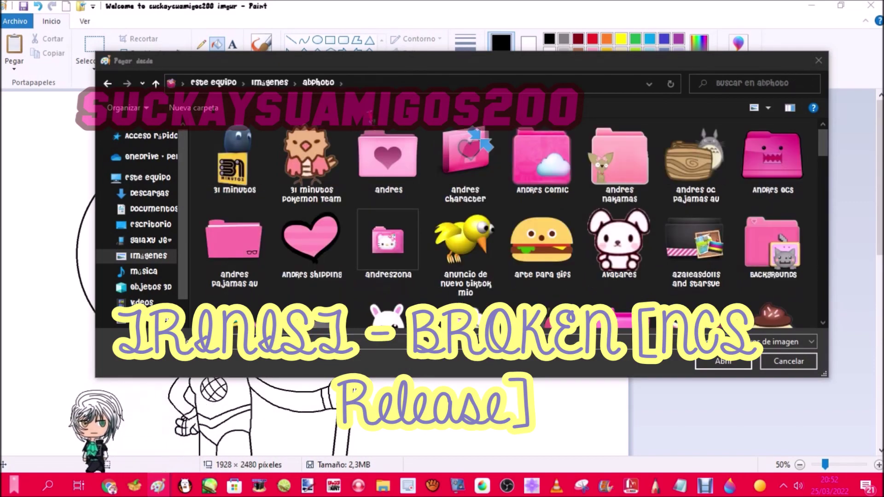
Open the character folder in the paste-from dialog and paste the coloured reference of the brown character with the pink bow
double_click(773, 161)
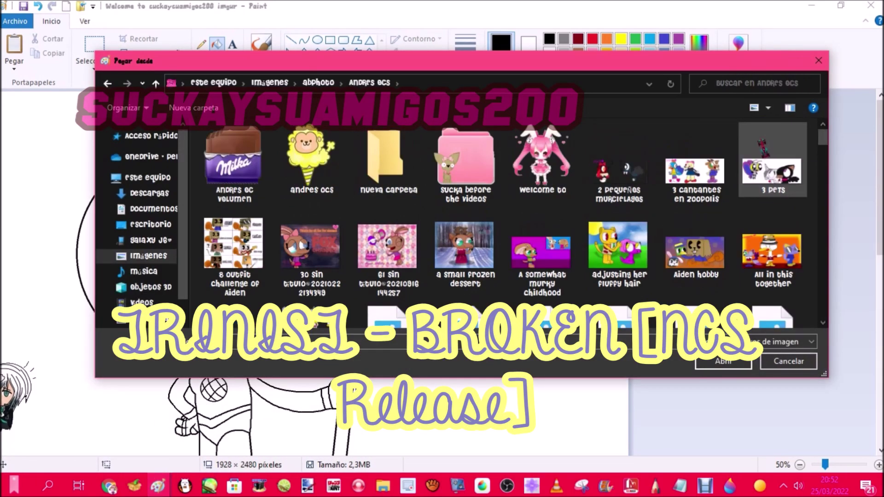
double_click(321, 154)
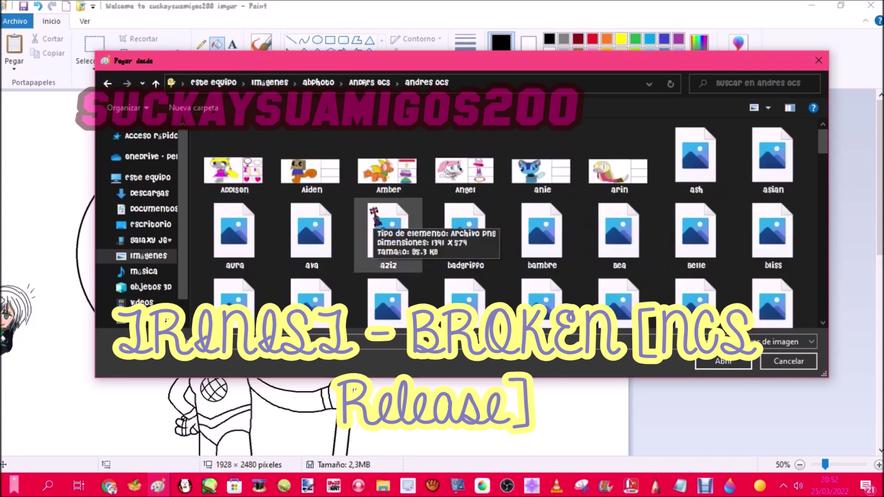
key("s")
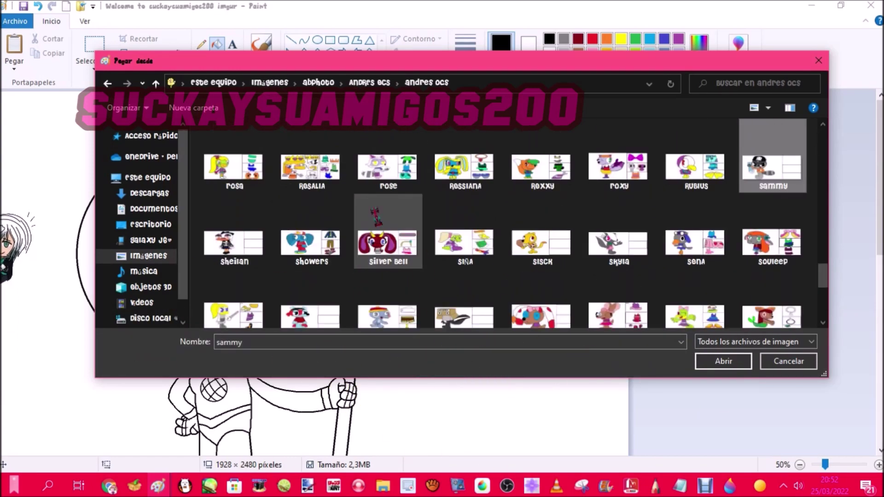
scroll(594, 276, "down", 1)
double_click(603, 317)
Position the pasted reference character in the empty area beneath the flag
left_click_drag(141, 192, 495, 372)
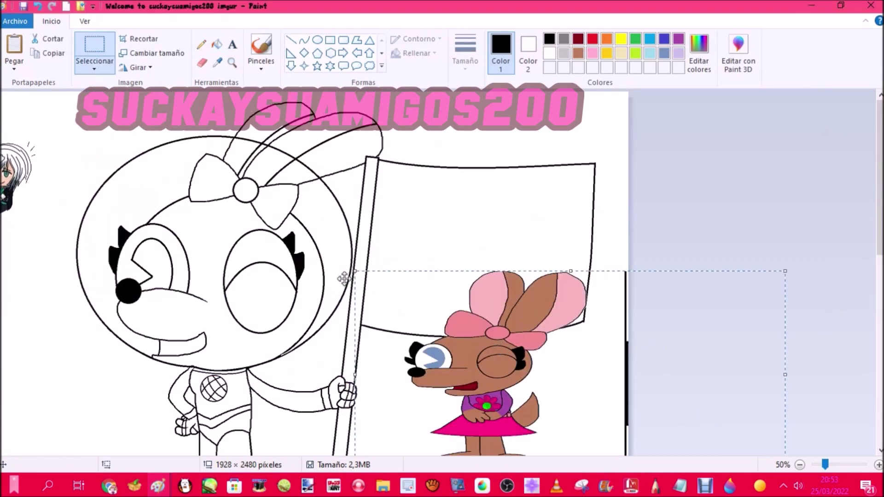
left_click_drag(353, 272, 430, 283)
scroll(444, 286, "down", 3)
left_click_drag(567, 285, 555, 402)
Sample the reference character's brown and fill the head, closed eye, muzzle and outer ears with it
left_click(217, 62)
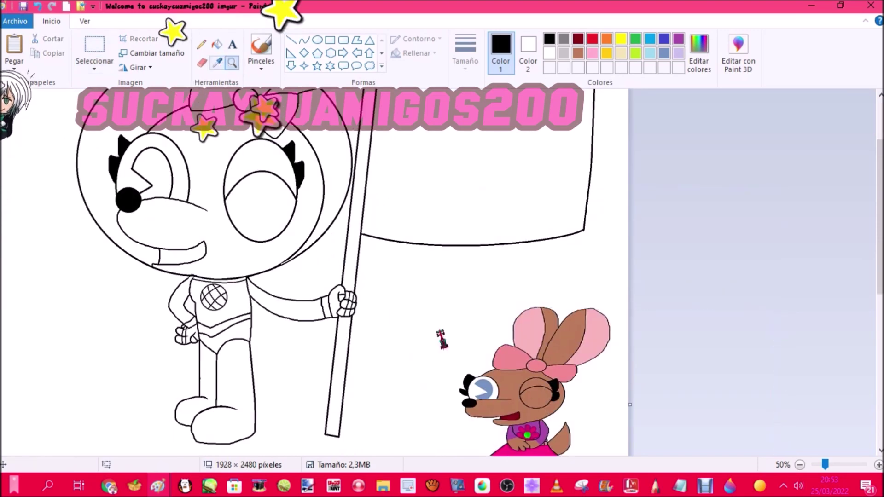
left_click(569, 341)
left_click(217, 184)
left_click(260, 159)
left_click(261, 195)
scroll(276, 184, "up", 3)
left_click(263, 159)
left_click(303, 143)
left_click(248, 122)
left_click(241, 159)
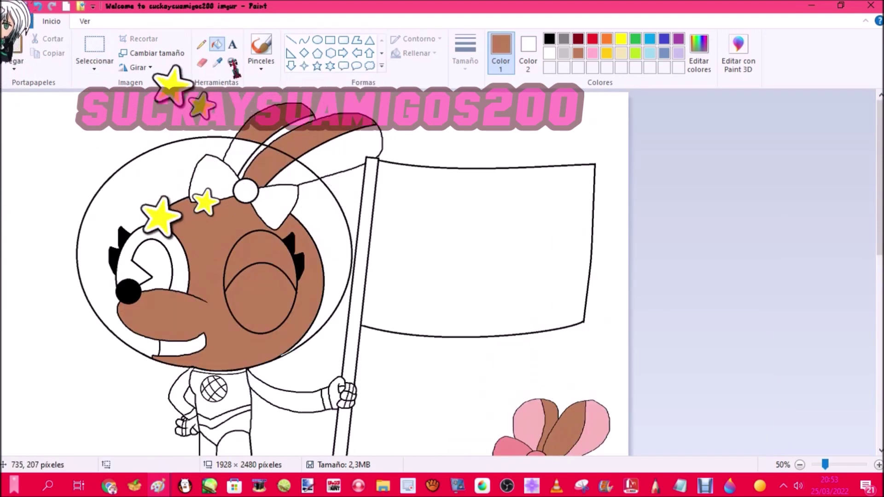
Sample the reference bow's pink and fill both bow loops and the central knot
left_click(217, 62)
scroll(368, 230, "down", 3)
left_click(521, 291)
scroll(415, 230, "up", 3)
left_click(214, 182)
left_click(279, 210)
left_click(245, 190)
Sample the reference ear's light pink and fill the inner parts of both ears
left_click(217, 63)
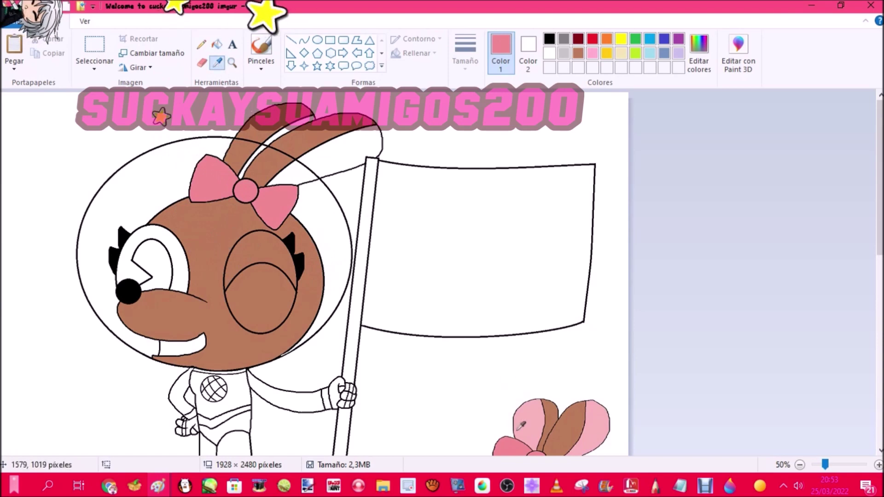
left_click(525, 421)
left_click(341, 152)
left_click(293, 173)
left_click(282, 133)
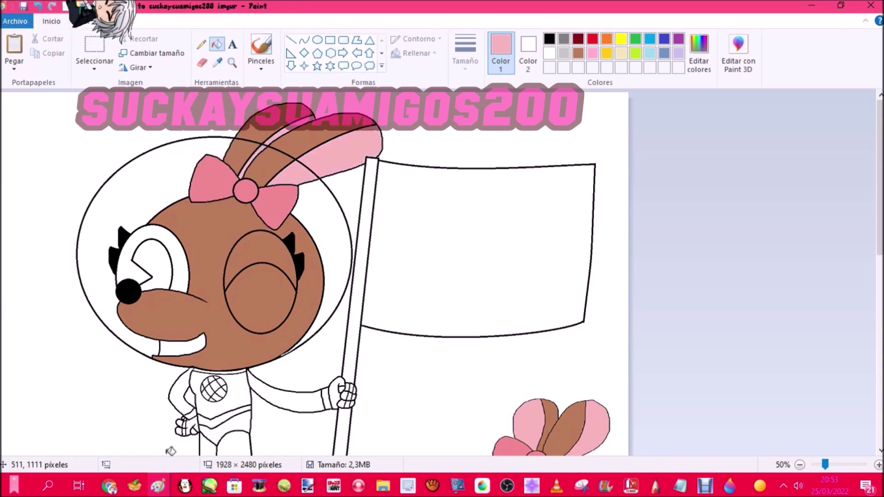
Sample the blue of the reference eye and fill the open eye's iris with it
left_click(218, 62)
scroll(505, 298, "down", 3)
left_click(505, 298)
scroll(505, 298, "up", 3)
left_click(149, 253)
Recolour the black outline of the open eye's iris with the same blue as the iris
left_click(233, 62)
left_click(272, 270)
left_click(271, 270)
left_click(202, 63)
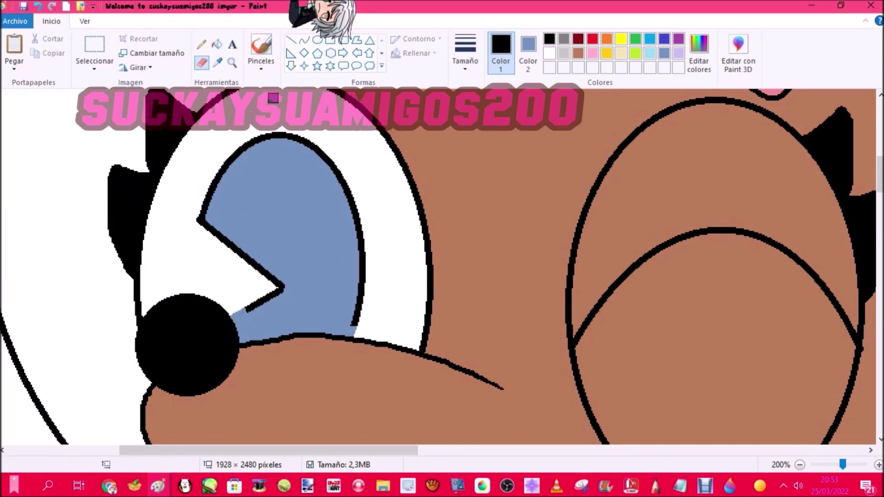
left_click(217, 44)
right_click(278, 135)
left_click(232, 62)
right_click(250, 196)
right_click(249, 197)
Sample the dark red of the reference character's mouth and fill the mouth interior with it
left_click(217, 63)
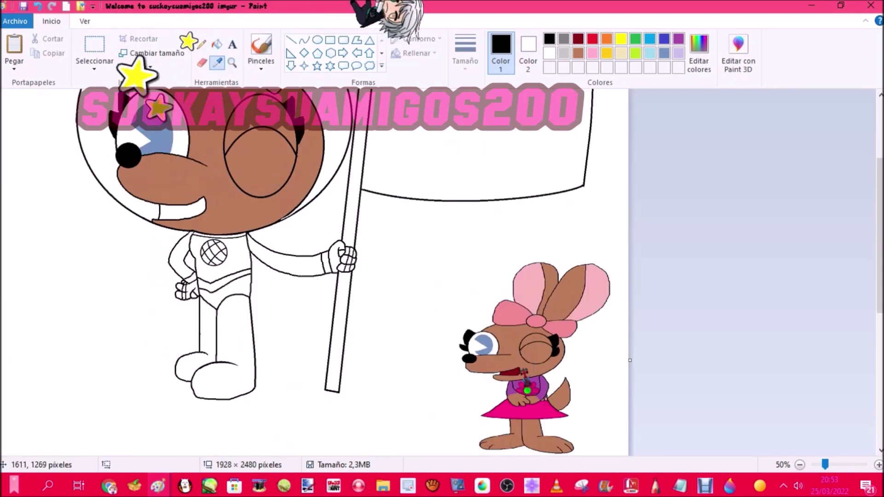
left_click(524, 380)
left_click(233, 62)
left_click(189, 207)
left_click(217, 44)
left_click(415, 276)
Mix a lighter tongue red with a translucent test stroke, sample it as the secondary colour and undo the stroke
left_click(261, 64)
left_click(313, 114)
left_click_drag(211, 362, 316, 161)
left_click(218, 62)
right_click(261, 267)
left_click(38, 6)
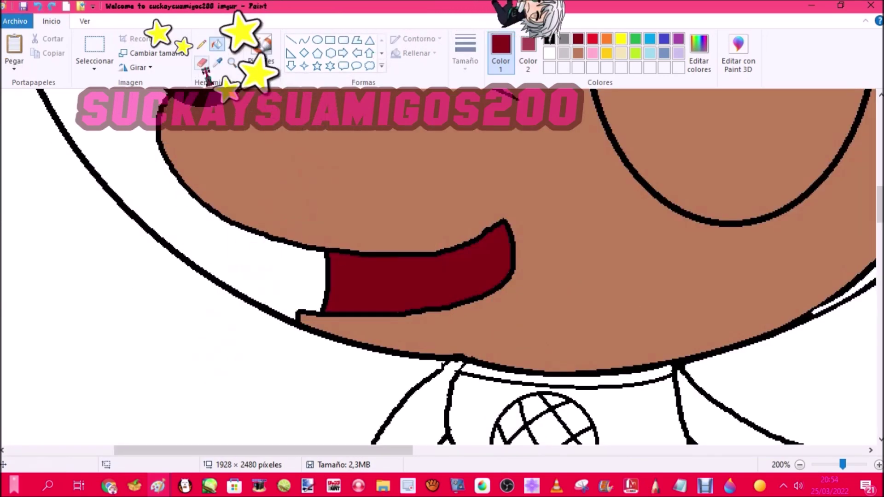
Mark off the tongue inside the mouth, fill it with the lighter red and reset the secondary colour to white
left_click(202, 64)
left_click(219, 45)
right_click(456, 276)
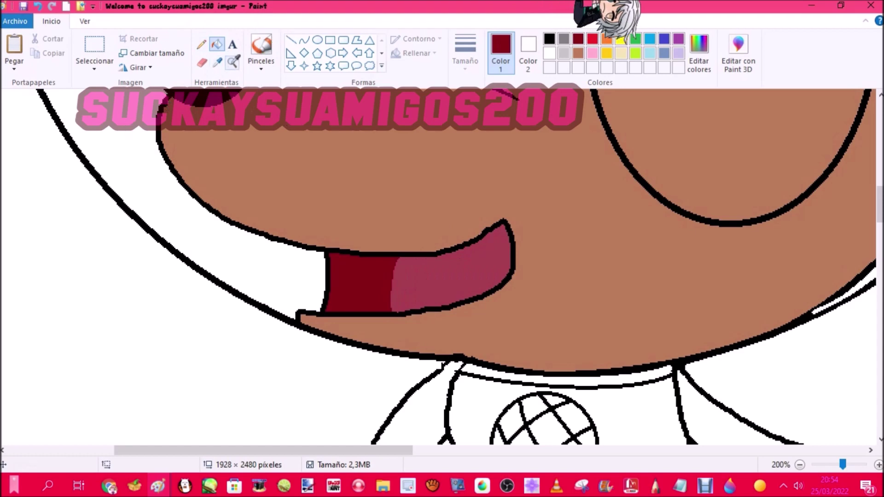
right_click(549, 53)
left_click(232, 62)
right_click(315, 272)
right_click(316, 272)
Draw rounded knee pads and curved boot-top lines across both legs with a black pencil
left_click(316, 272)
left_click(305, 240)
left_click(202, 44)
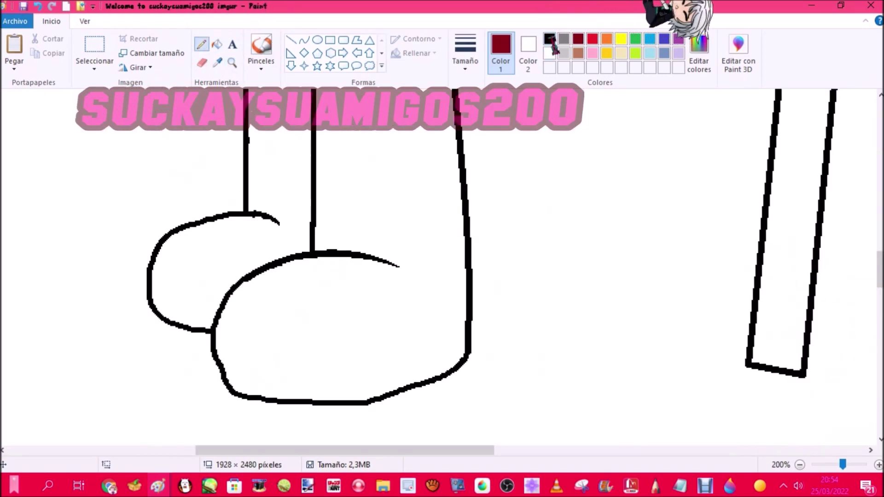
left_click(549, 39)
left_click_drag(254, 249, 244, 250)
mouse_move(270, 227)
left_mouse_down()
mouse_move(344, 225)
mouse_move(317, 286)
left_mouse_up()
mouse_move(348, 254)
left_mouse_down()
mouse_move(418, 259)
mouse_move(462, 240)
left_mouse_up()
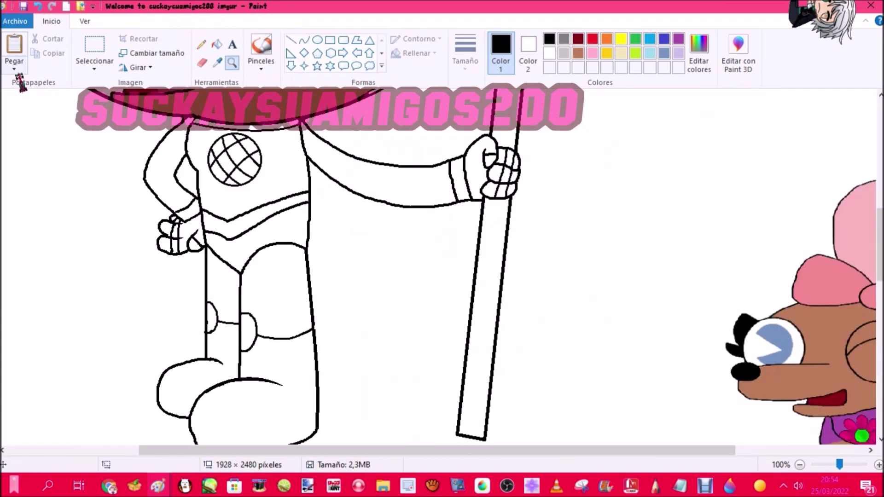
Paste the paleta-de-colores-noche image from the palette colors folder into the drawing
left_click(14, 68)
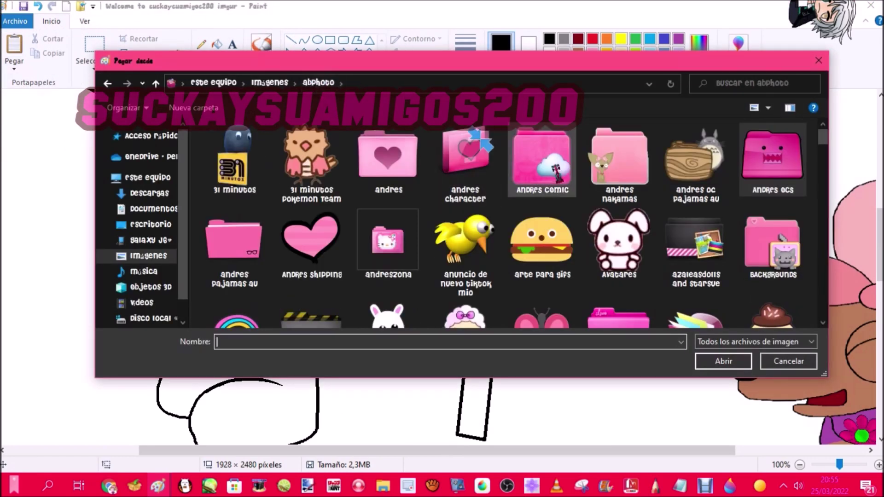
scroll(617, 157, "down", 10)
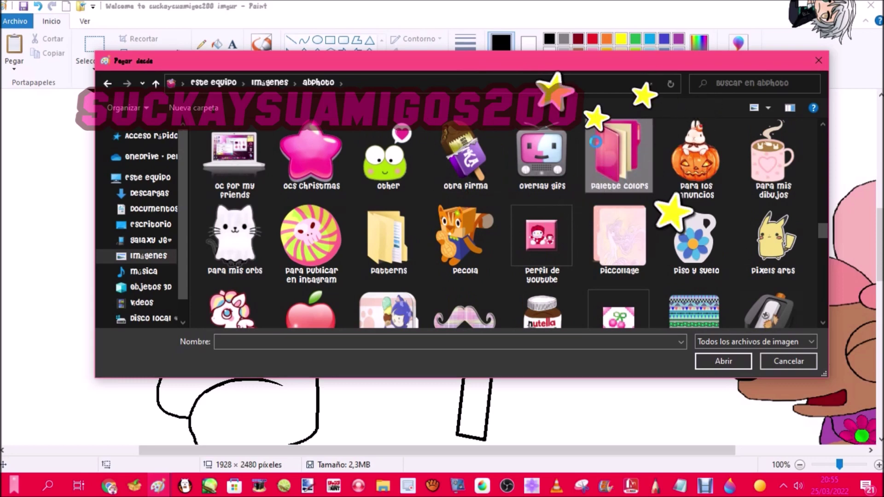
double_click(625, 159)
scroll(712, 212, "down", 5)
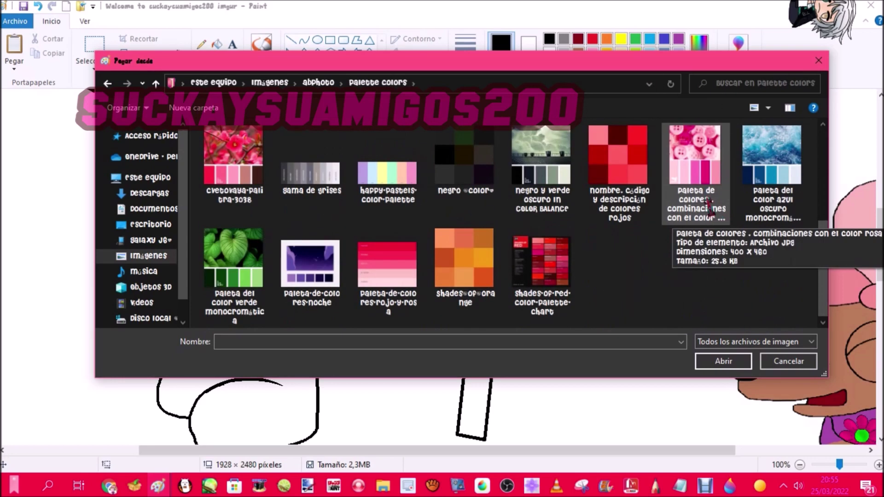
double_click(313, 264)
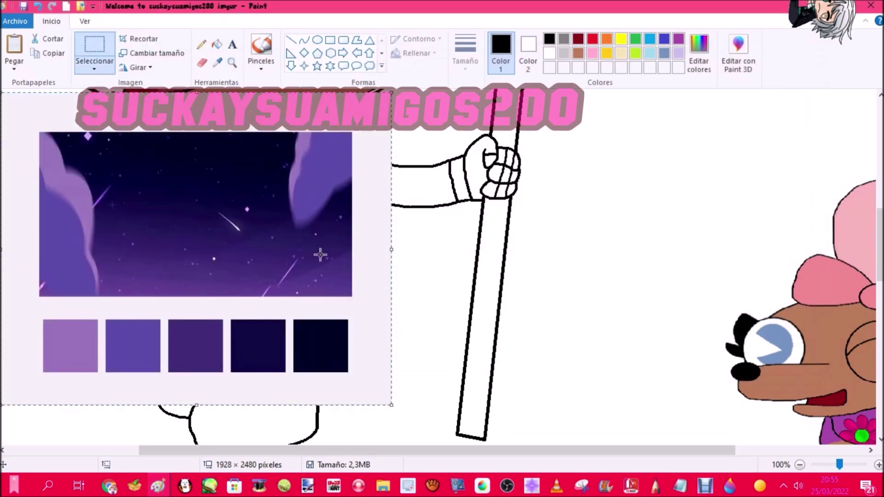
Keep only the night palette's row of five swatches, placing it beside the character and removing the rest of the image
left_click(56, 39)
left_click(37, 6)
left_click(37, 6)
left_click(14, 46)
left_click_drag(295, 136, 90, 172)
Paste the pink buttons colour palette image from the palette colors folder into the drawing
left_click(13, 68)
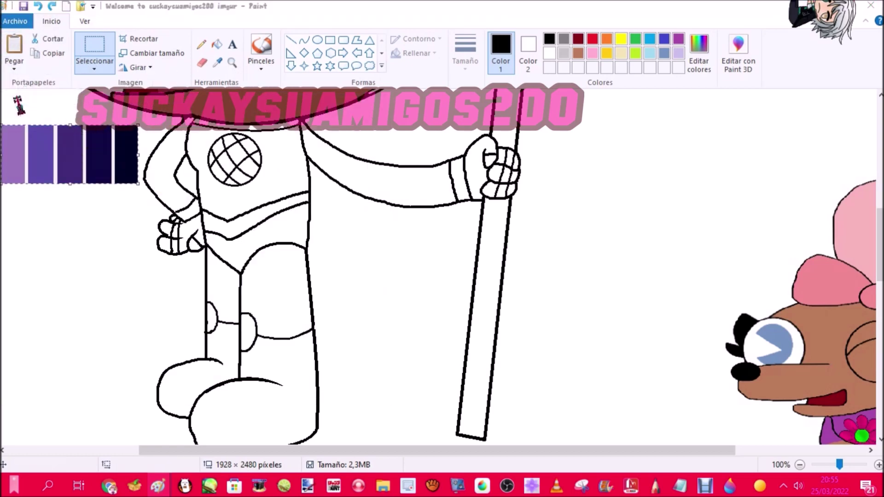
left_click(19, 99)
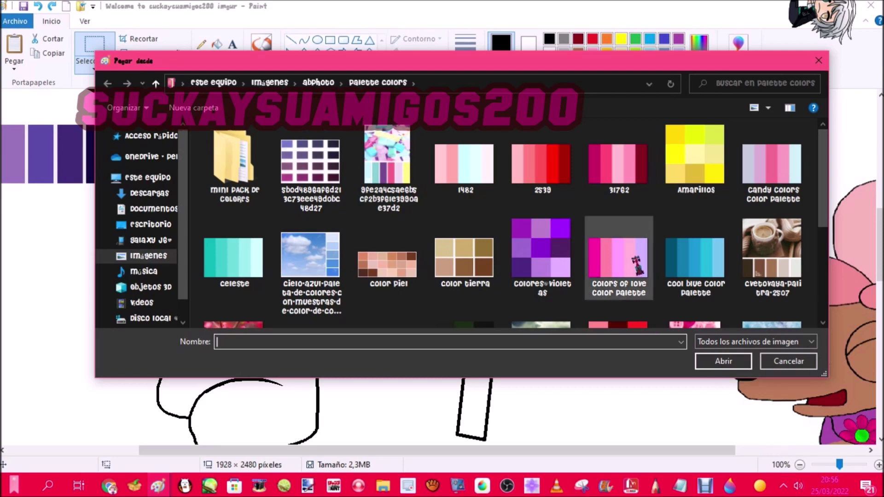
scroll(667, 258, "down", 2)
left_click(695, 253)
left_click(723, 361)
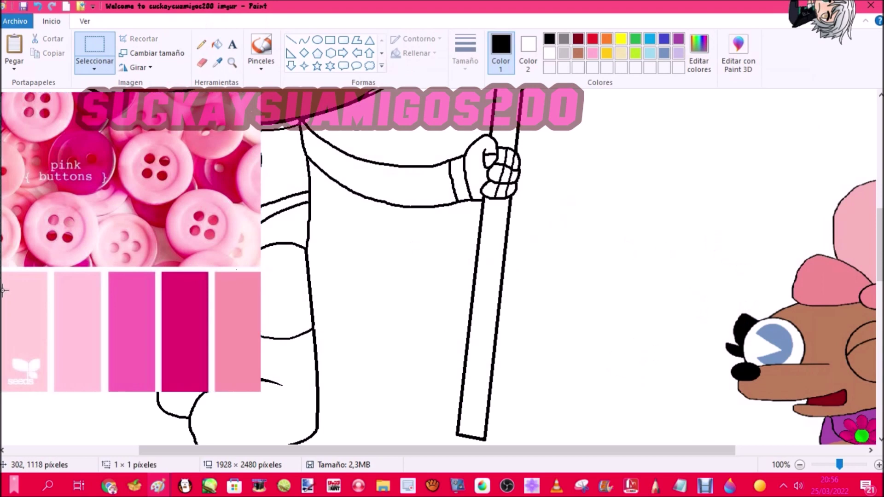
Keep only the strip of five pink swatches, placing it beneath the purple ones and removing the rest of the image
left_click(54, 40)
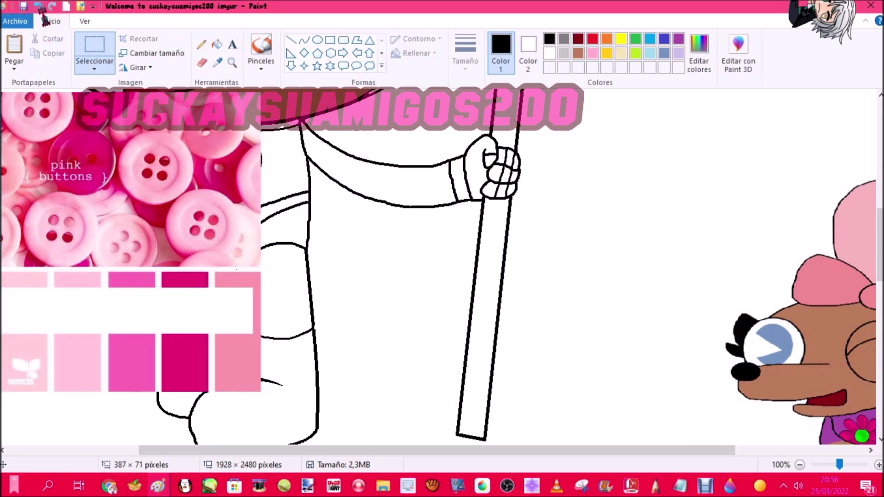
left_click(39, 7)
left_click(39, 7)
left_click(13, 51)
left_click_drag(167, 128, 139, 215)
Sample the middle dark purple swatch and fill the suit's torso and the area below the waist band
left_click(216, 63)
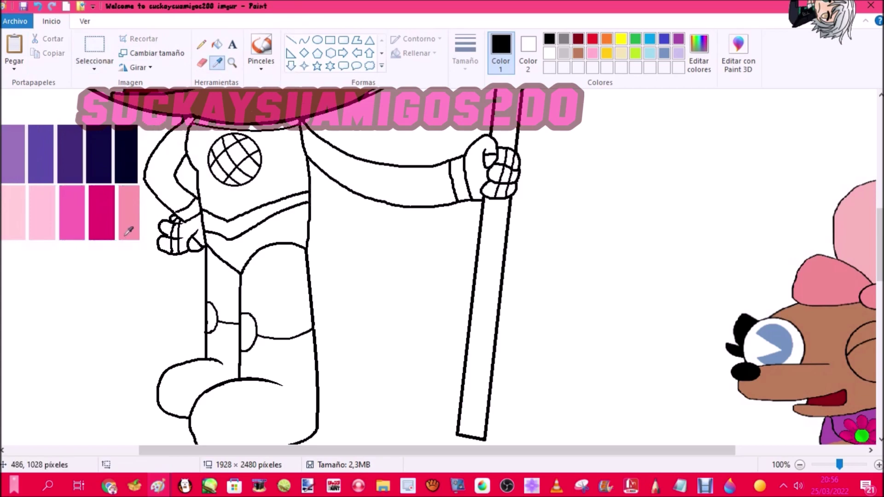
scroll(98, 173, "down", 1)
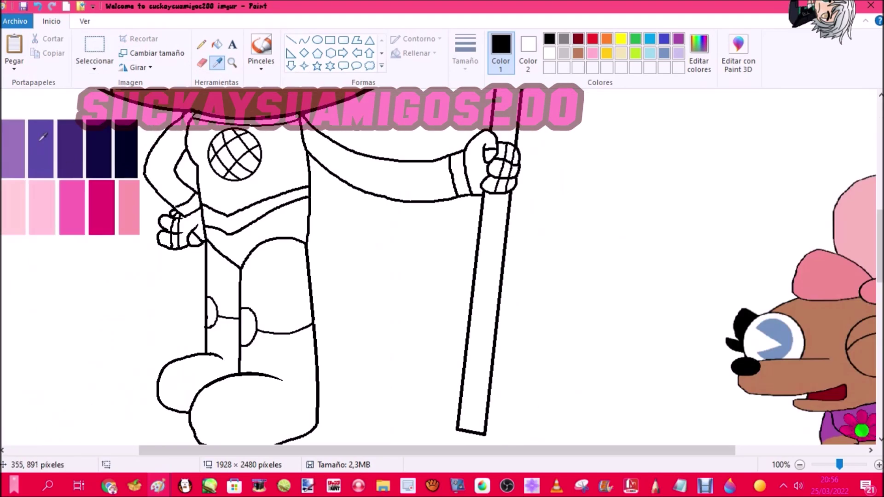
left_click(217, 44)
left_click(283, 180)
left_click(291, 214)
Mix darker and lighter purples from a translucent test stroke, then fill the waist band with the darker and the chest emblem with the lighter
left_click(261, 46)
scroll(281, 223, "up", 3)
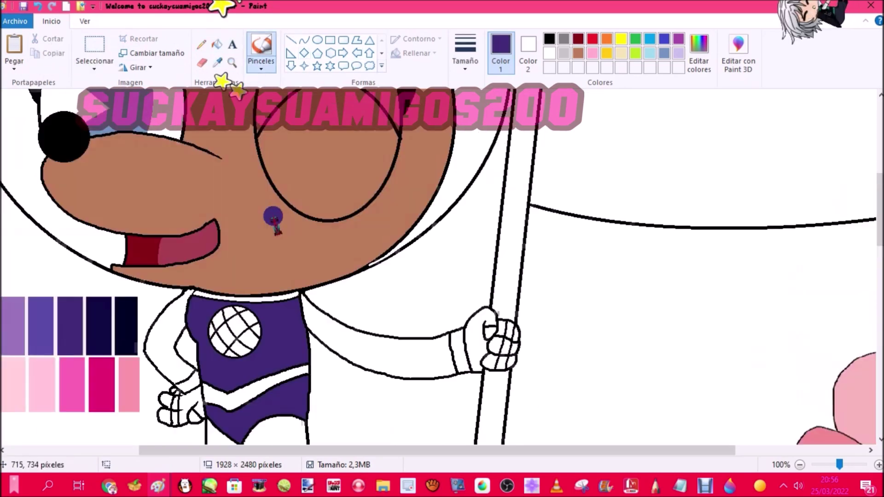
left_click(216, 62)
right_click(98, 195)
left_click(76, 216)
left_click(216, 44)
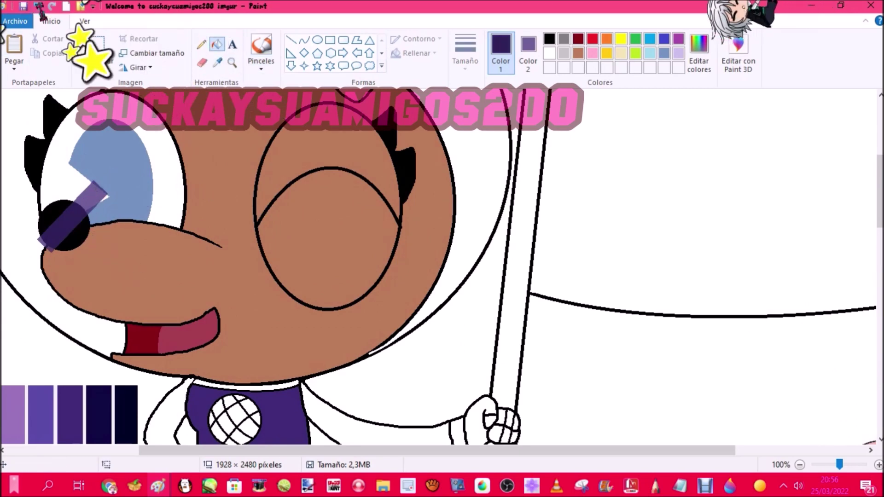
left_click(38, 6)
scroll(254, 213, "down", 3)
left_click(255, 212)
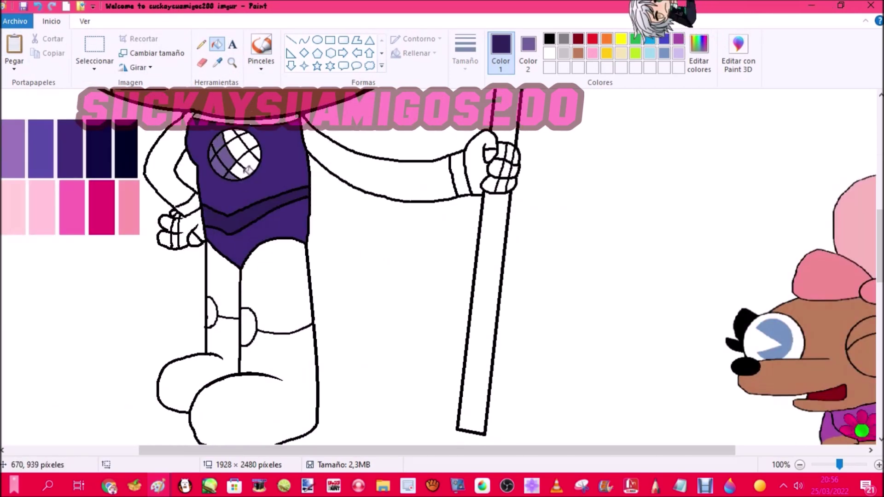
Sample the hot pink swatch and fill the suit's collar with it
left_click(217, 62)
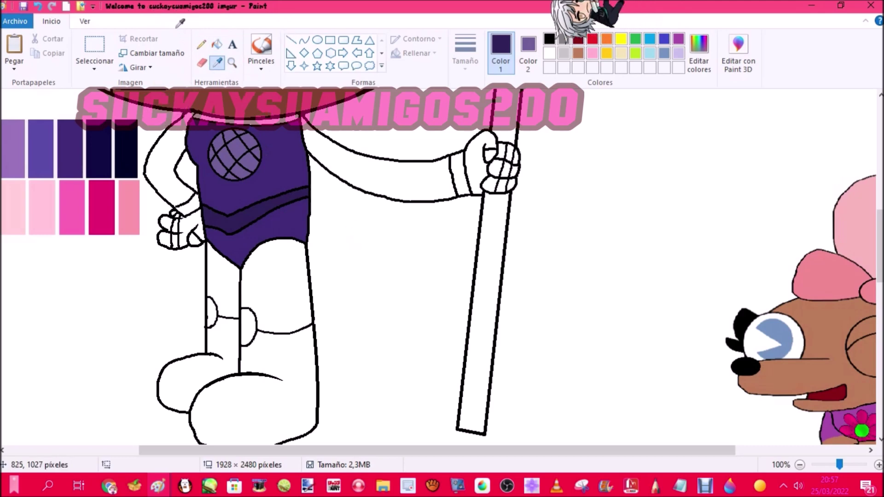
right_click(87, 236)
left_click(78, 221)
Sample the torso's purple and fill both sleeves of the suit with it
left_click(217, 63)
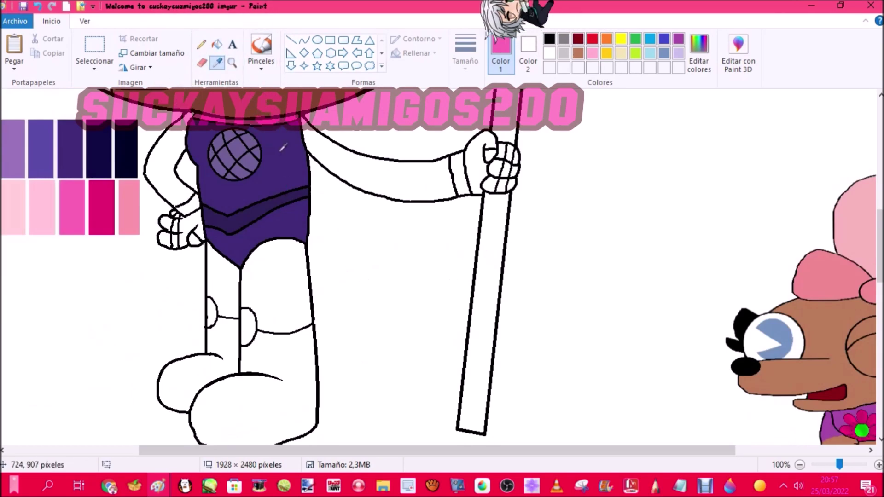
left_click(277, 153)
left_click(166, 187)
left_click(369, 173)
Sample the waist band's darker purple and fill both glove cuffs with it
left_click(215, 64)
left_click(207, 216)
left_click(188, 203)
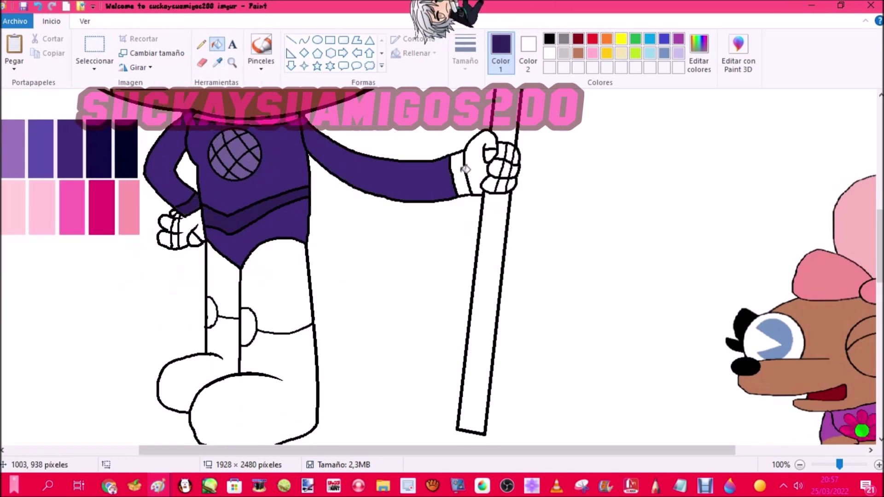
left_click(463, 171)
Sample the middle purple swatch and fill the hand on the hip and the back of the fist
left_click(216, 62)
left_click(74, 144)
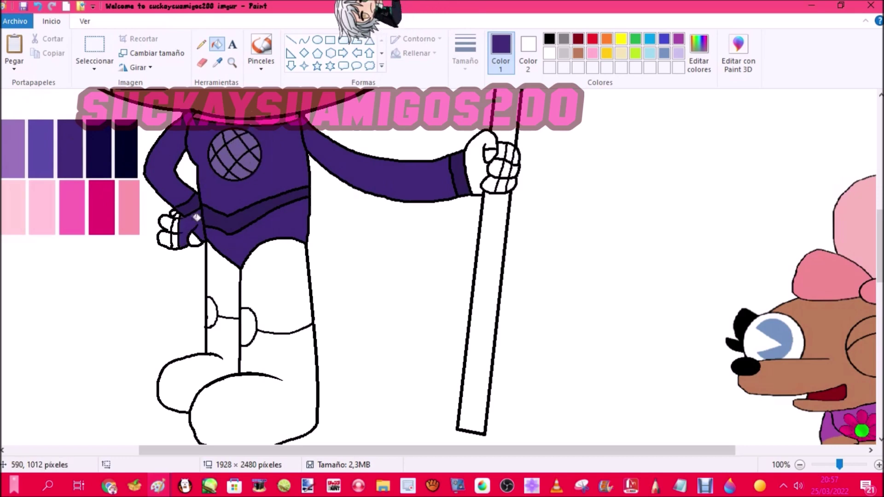
left_click(474, 146)
left_click(166, 221)
left_click(174, 212)
left_click(164, 239)
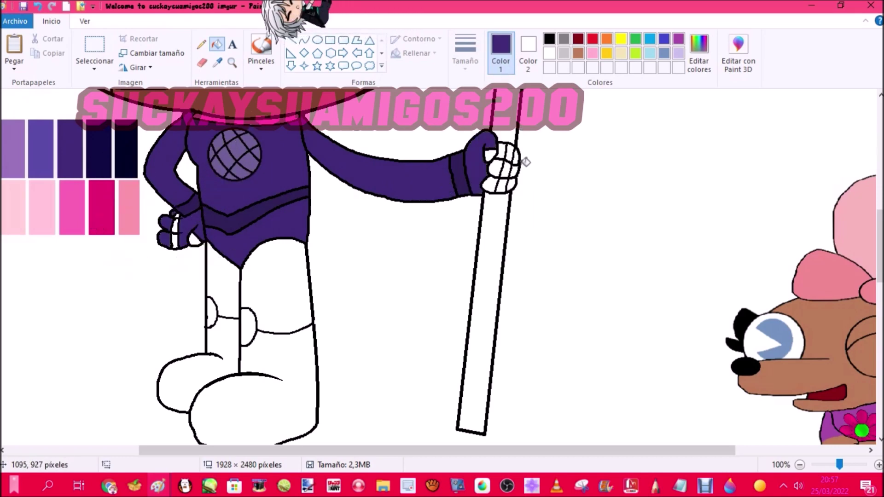
Fill the finger segments of the fist holding the flagpole with purple, leaving the central finger bands white
left_click(517, 157)
left_click(515, 169)
left_click(39, 7)
left_click(232, 63)
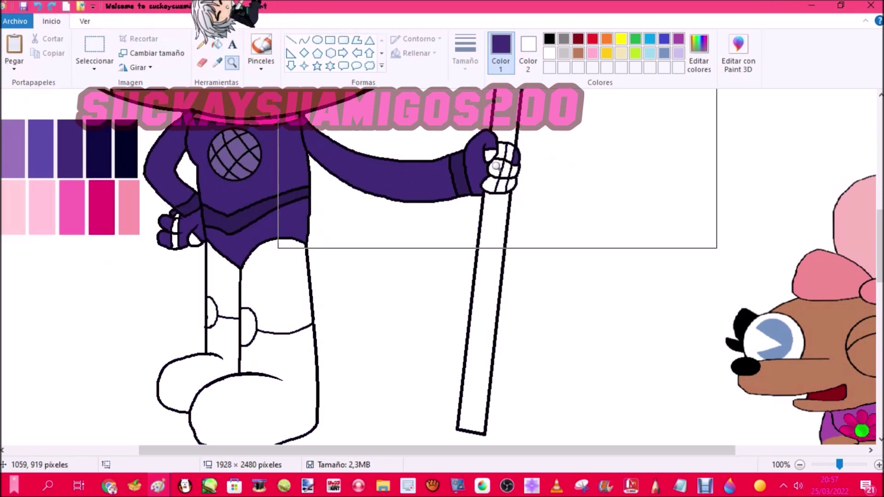
left_click(510, 215)
left_click(511, 214)
left_click(217, 44)
left_click(203, 63)
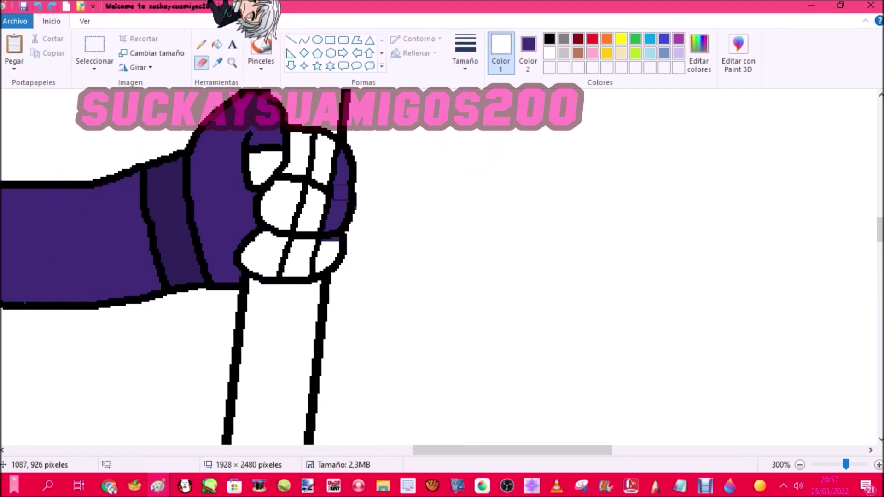
left_click(217, 44)
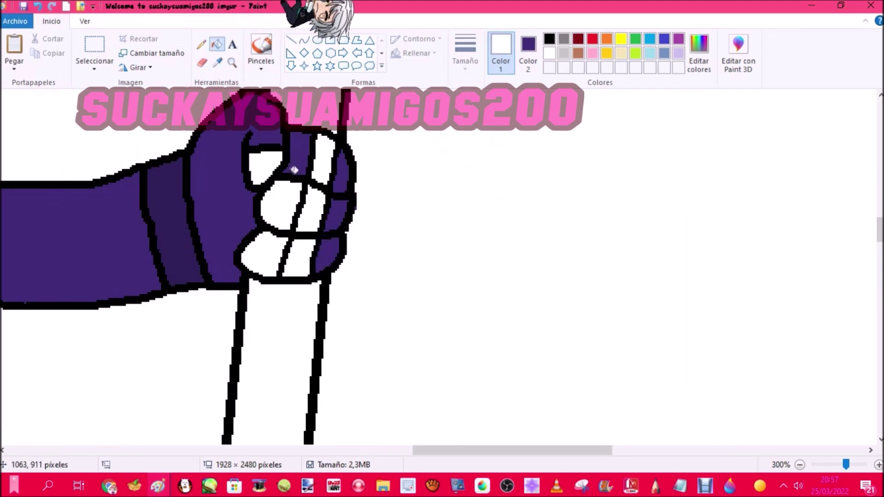
Sample the lightest purple swatch and fill the finger bands and remaining white glove areas on both hands
left_click(217, 62)
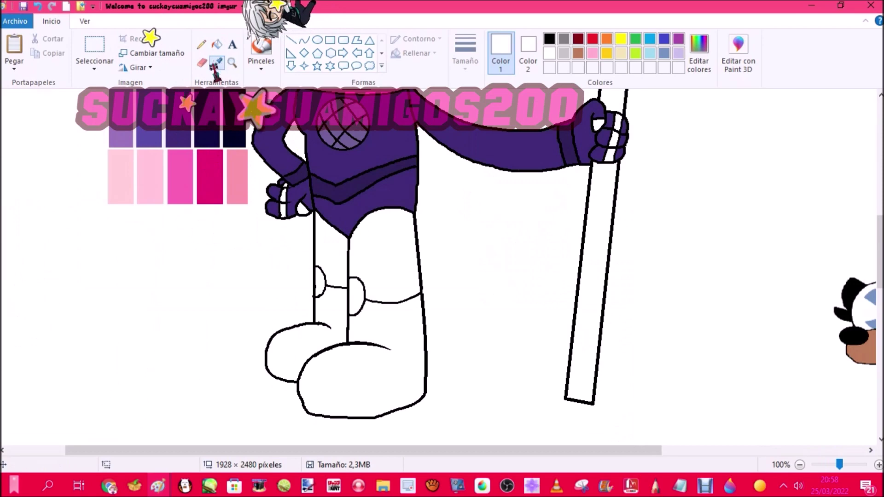
scroll(277, 231, "up", 2)
left_click(288, 276)
left_click(217, 62)
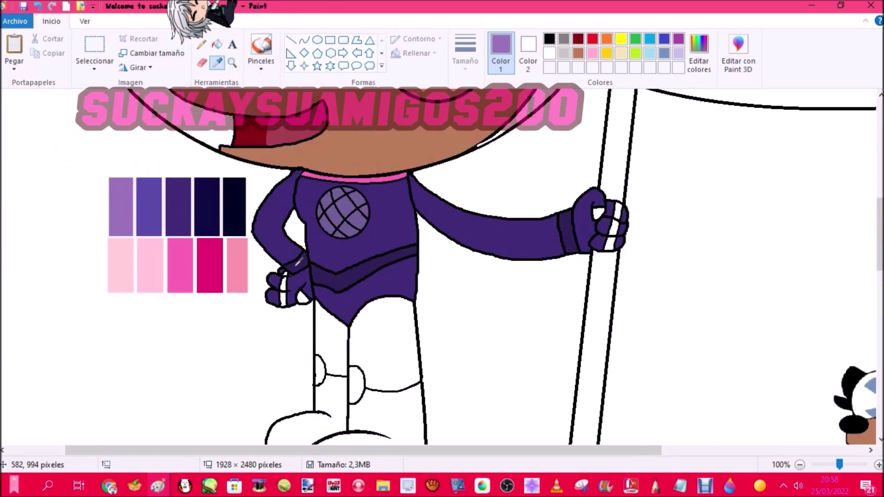
left_click(232, 62)
left_click(343, 271)
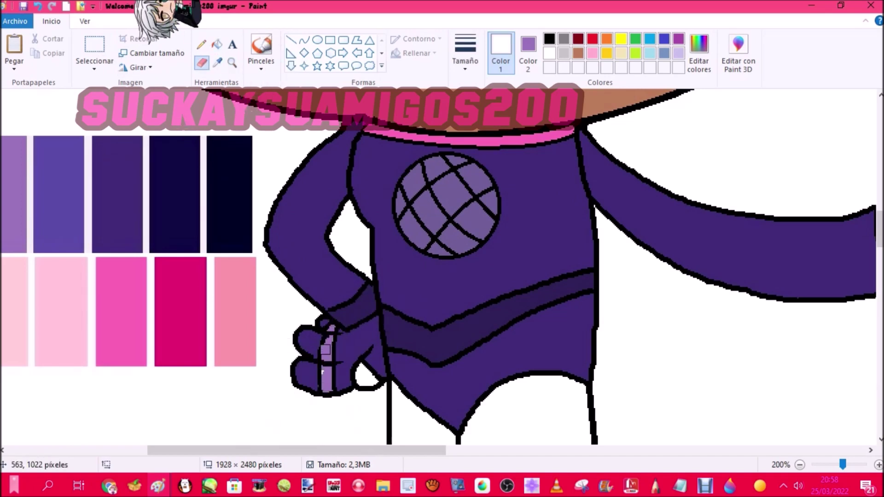
scroll(371, 374, "right", 10)
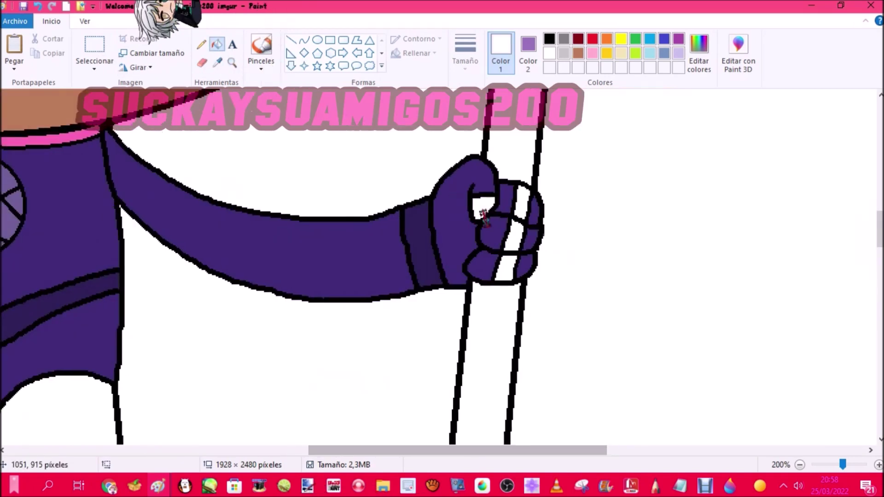
left_click(234, 63)
right_click(220, 154)
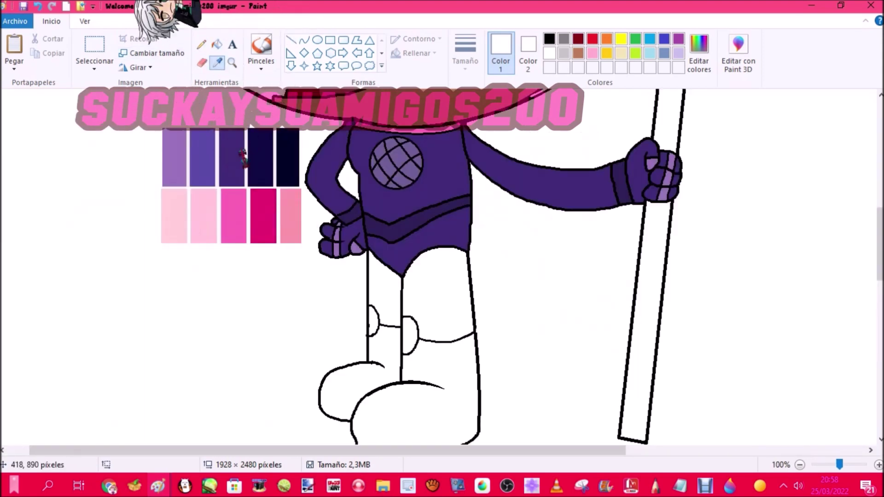
Mix a lighter purple for the legs with a translucent test stroke, sample it and undo the stroke
left_click(233, 63)
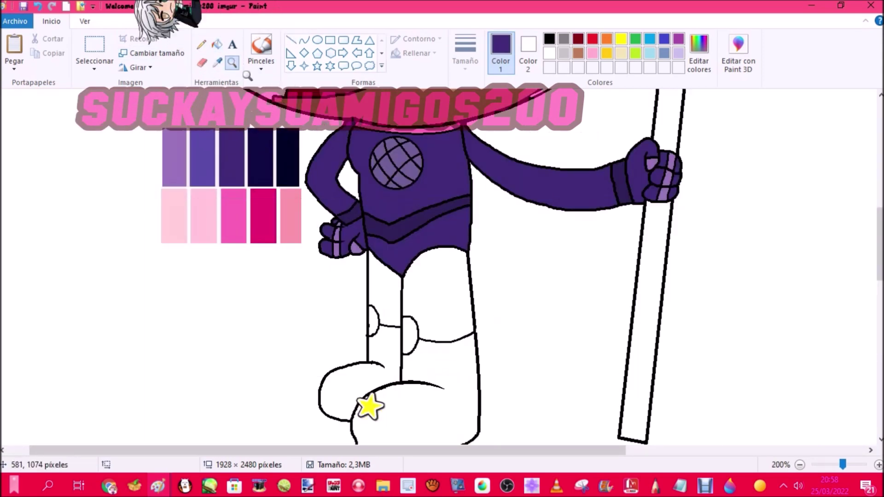
left_click(434, 348)
left_click(261, 45)
left_click_drag(258, 188, 371, 188)
left_click(216, 63)
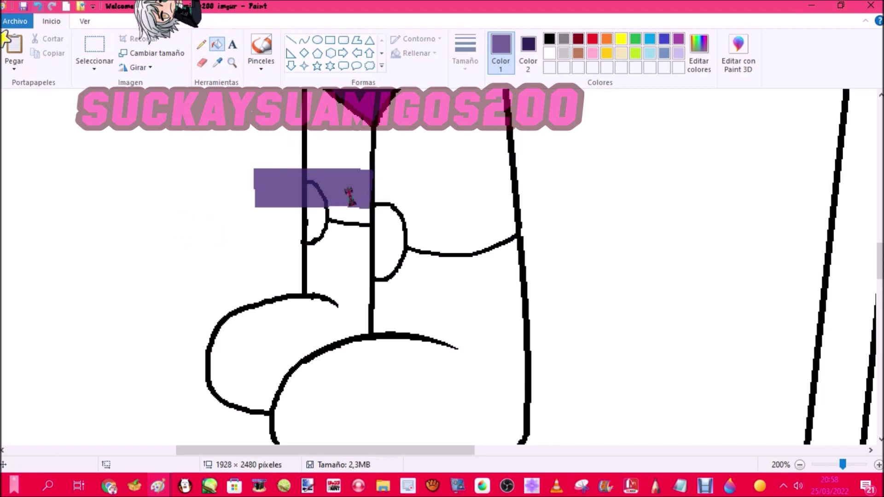
key("ctrl+z")
Fill both upper legs with the lighter purple and both boots with the dark purple
left_click(346, 156)
right_click(345, 252)
right_click(414, 285)
left_click(387, 151)
Sample the darkest navy palette swatch and fill the knee patches on both legs with it
scroll(388, 152, "up", 4)
left_click(216, 63)
left_click(157, 108)
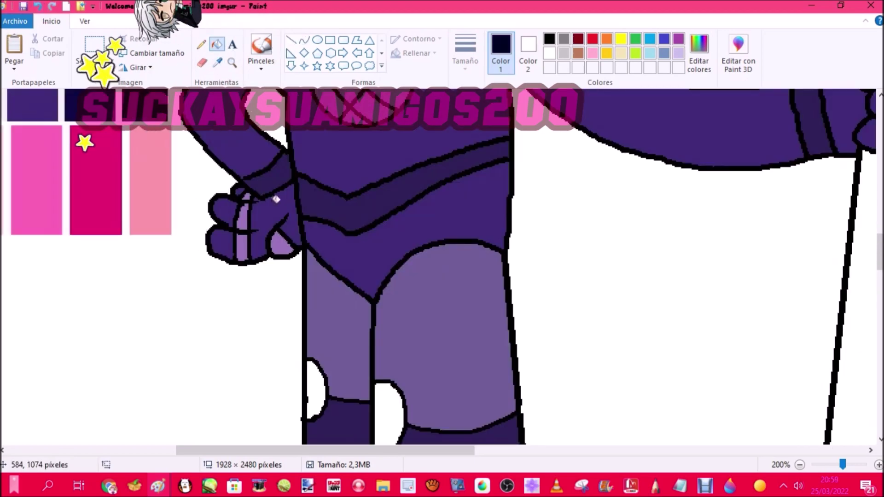
scroll(207, 142, "down", 3)
left_click(316, 213)
left_click(389, 240)
Sample the deep magenta swatch from the pink palette row as the drawing colour
scroll(388, 240, "up", 10)
left_click(232, 63)
right_click(222, 210)
right_click(222, 209)
left_click(222, 210)
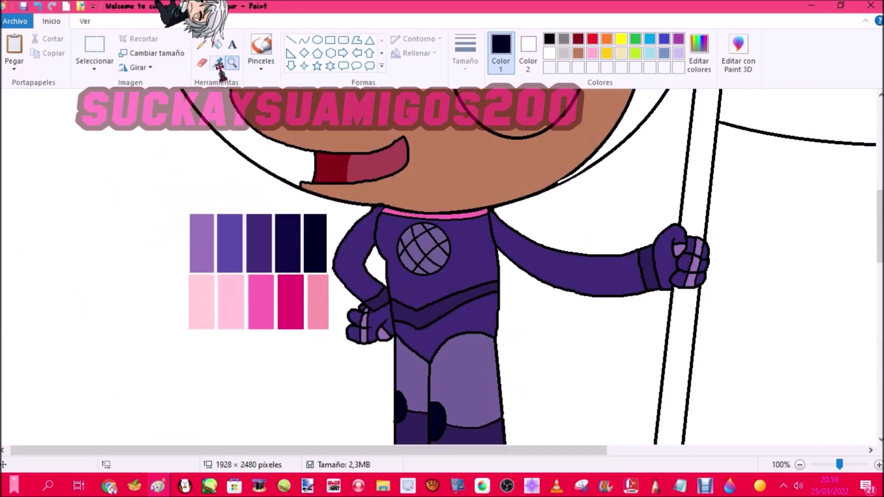
left_click(218, 63)
left_click(290, 302)
Mix a darker magenta with a translucent stroke over the black nose, sample the blend and undo the stroke
scroll(304, 219, "up", 4)
left_click(261, 45)
left_click_drag(238, 232, 308, 233)
left_click(217, 63)
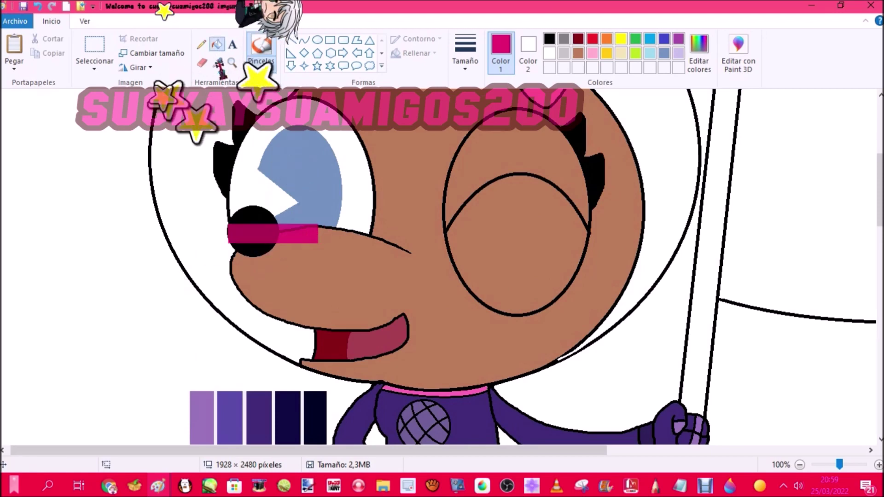
left_click(253, 233)
left_click(217, 45)
key("ctrl+z")
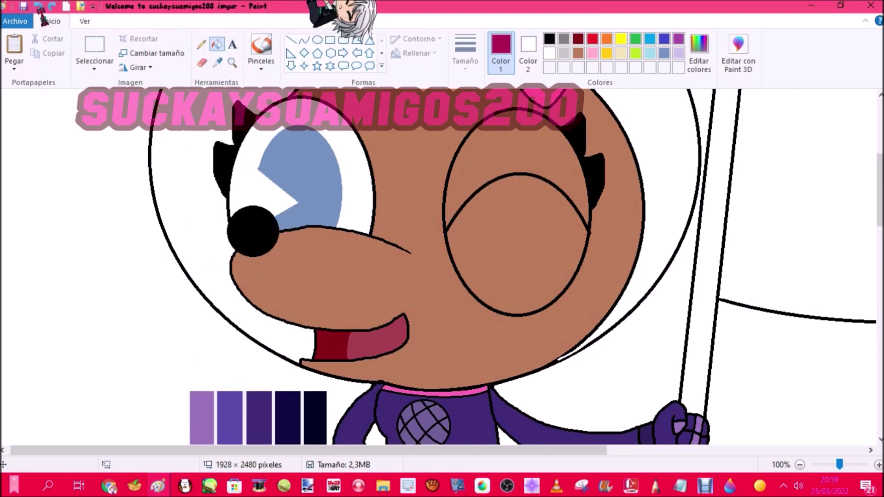
Fill the flagpole above and below the fist with the dark magenta
scroll(836, 135, "down", 3)
left_click(720, 164)
left_click(691, 300)
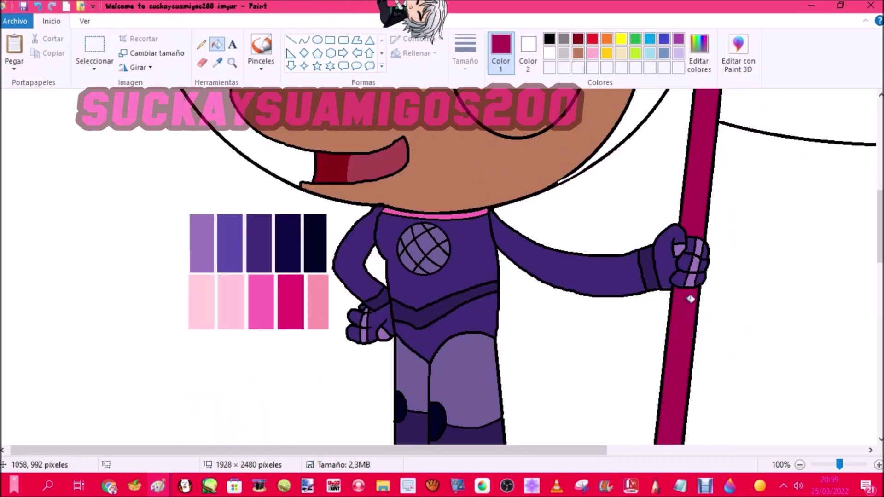
Move the colour palettes off the canvas, and select and delete the small reference character
left_click_drag(295, 286, 1, 264)
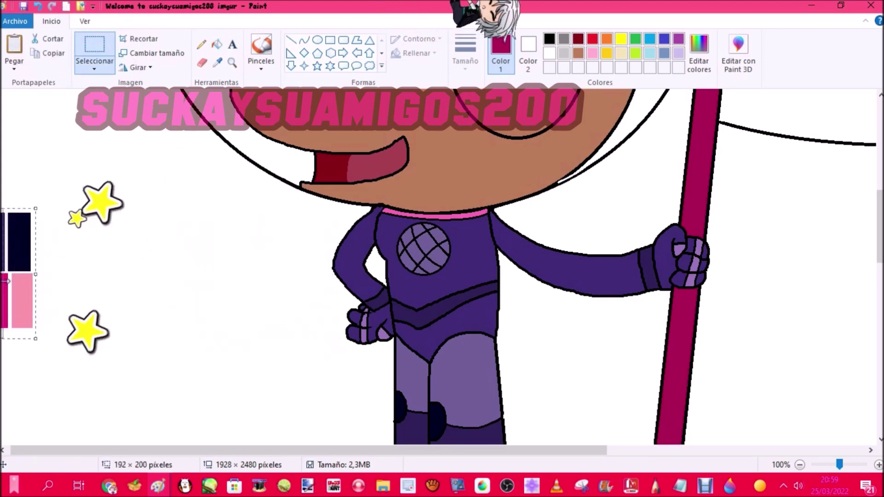
left_click(234, 62)
right_click(231, 95)
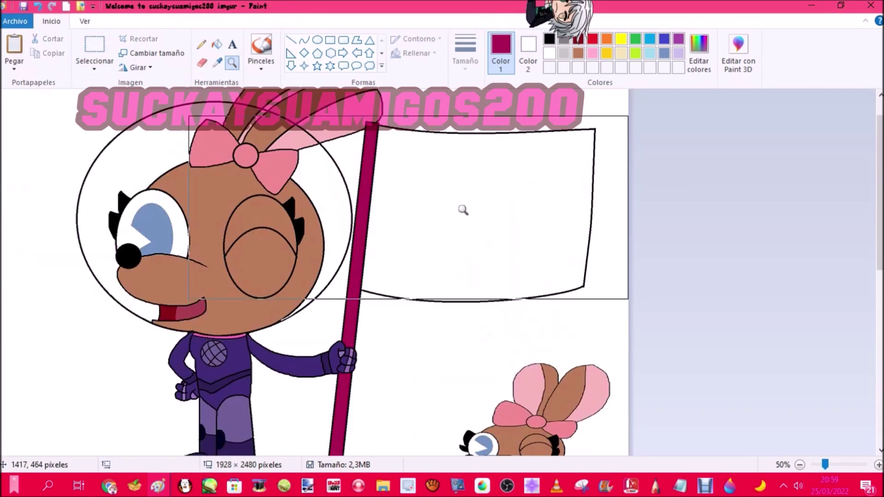
left_click(463, 350)
right_click(464, 350)
left_click(94, 46)
mouse_move(395, 157)
left_mouse_down()
mouse_move(420, 186)
mouse_move(748, 430)
left_mouse_up()
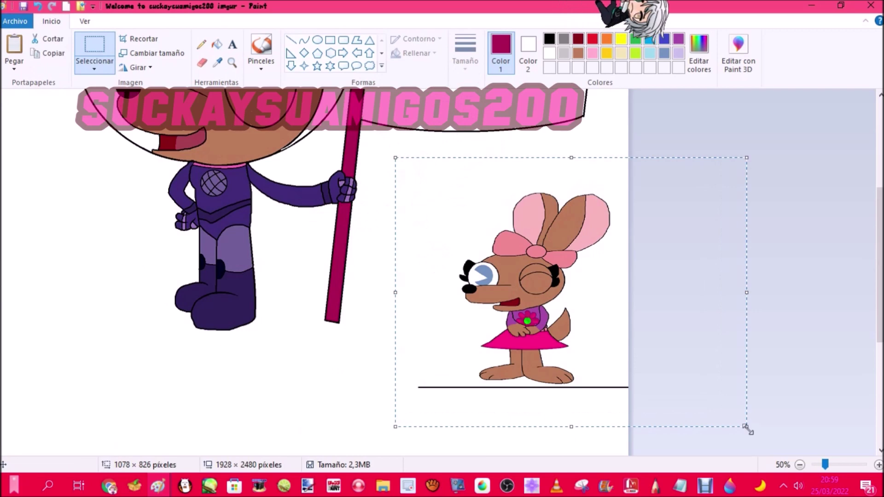
left_click(95, 68)
left_click(106, 173)
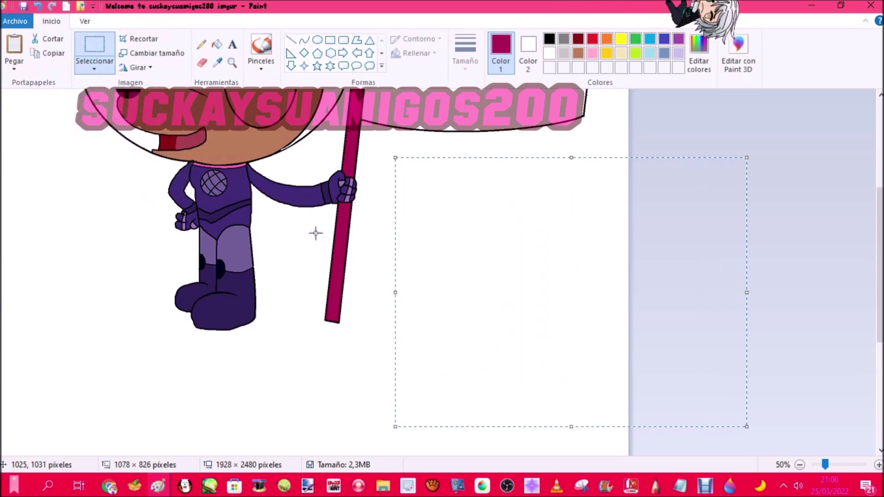
Crop the picture to a 1869 × 1421 px selection around the character and flag, and trim the canvas width to 1828 px
scroll(314, 233, "up", 3)
mouse_move(20, 95)
left_mouse_down()
mouse_move(622, 253)
mouse_move(628, 267)
left_mouse_up()
scroll(464, 206, "up", 5)
right_click(460, 202)
left_click(497, 253)
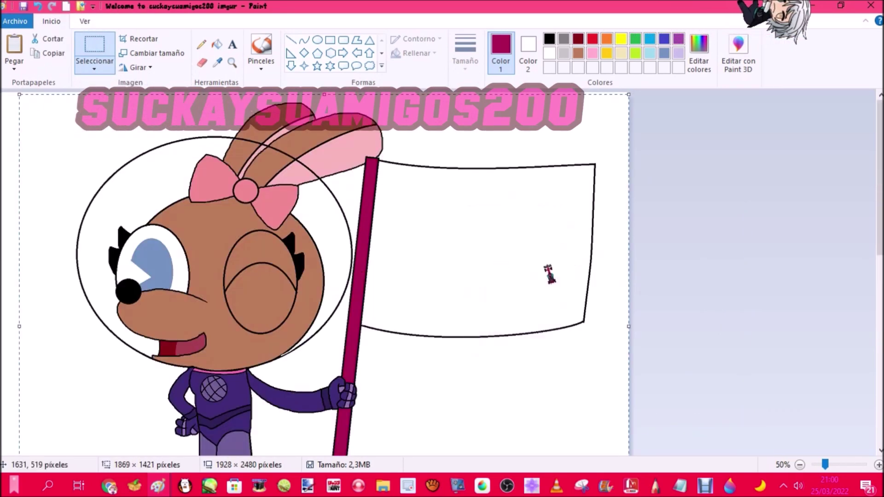
left_click_drag(610, 322, 597, 323)
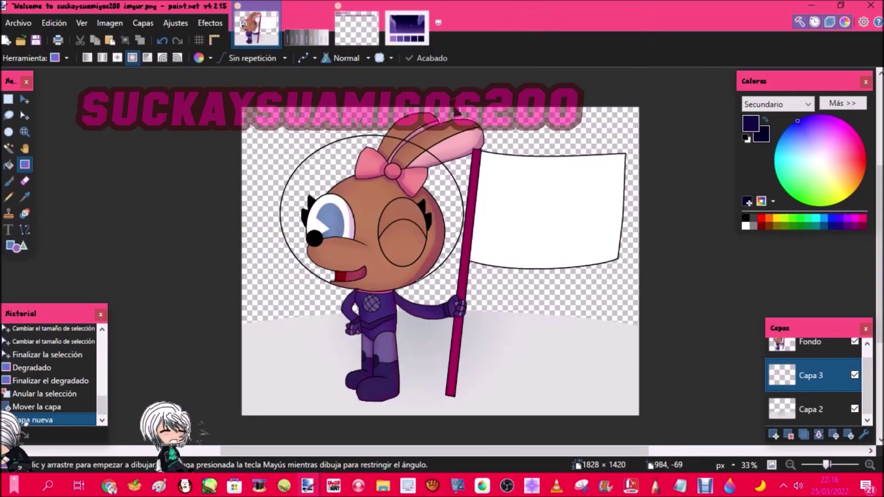
Fill layer Capa 3 with a dark navy linear gradient running downwards and move it below the ground layer Capa 2
left_click_drag(435, 115, 417, 311)
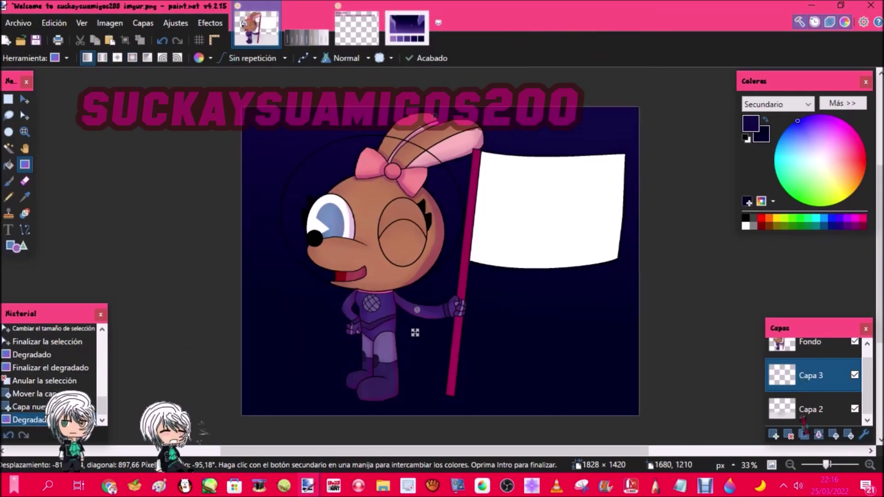
left_click_drag(810, 376, 808, 409)
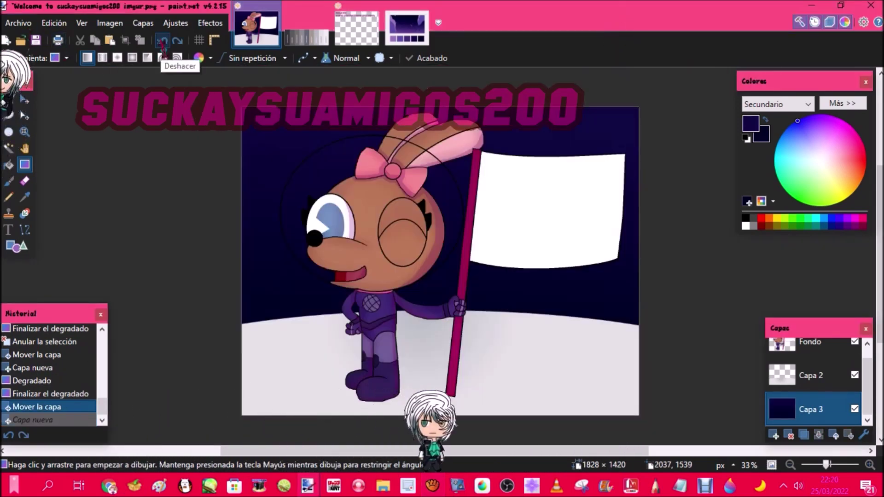
Paste a starry space picture into a new layer above the gradient, fit it to the canvas, deselect and set its opacity to 120
left_click(109, 40)
left_click(373, 348)
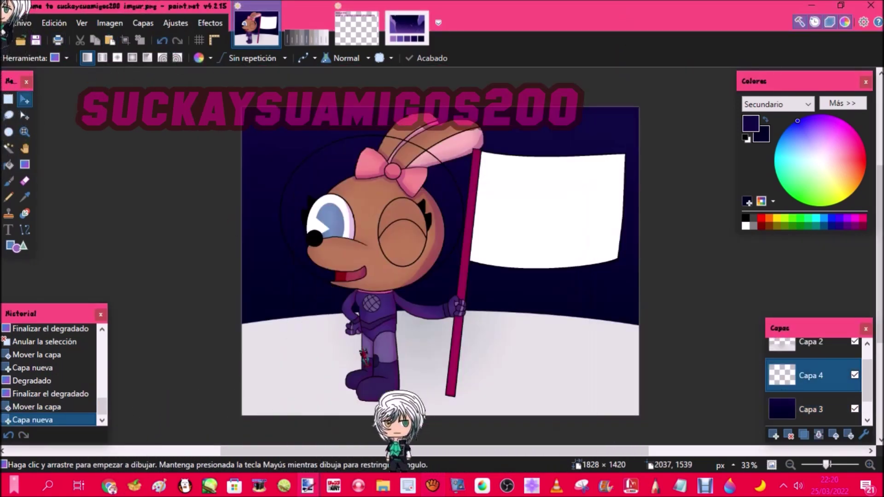
left_click_drag(663, 115, 663, 113)
key("ctrl+d")
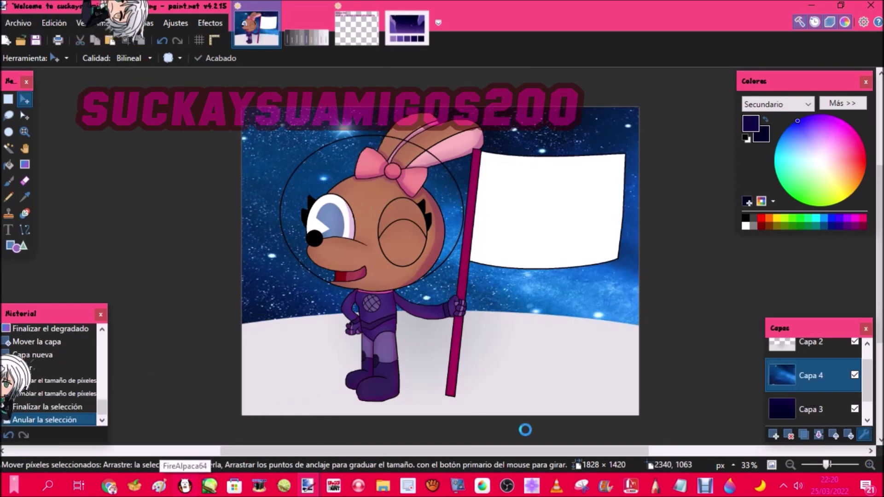
left_click_drag(454, 276, 413, 276)
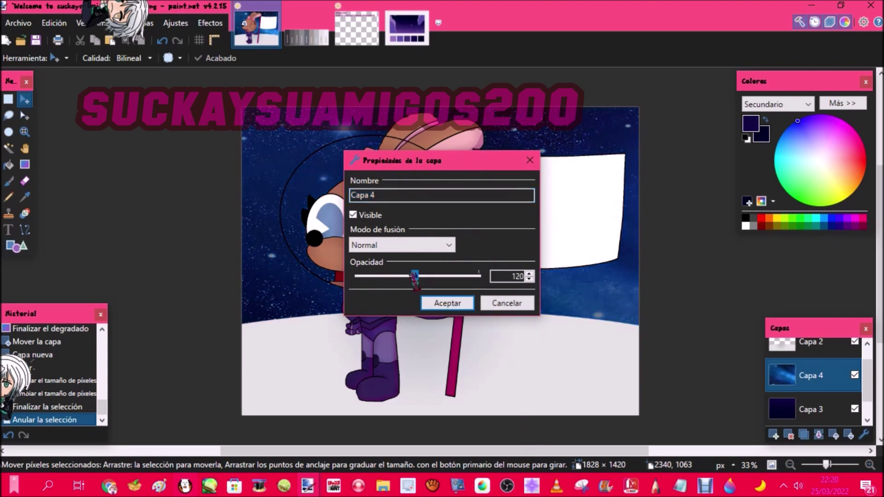
left_click(447, 303)
Add a layer above the ground and draw five flat grey ellipse outlines 30 px wide across the white surface as craters
left_click(824, 346)
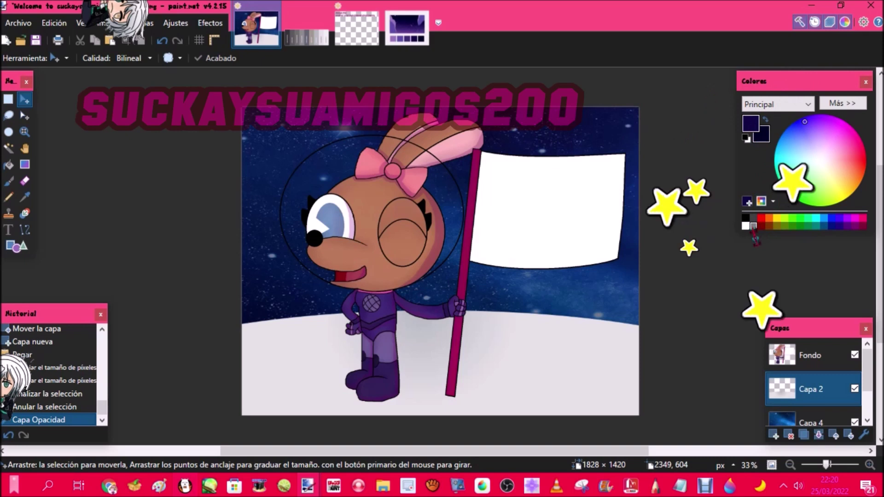
left_click(775, 434)
left_click(15, 249)
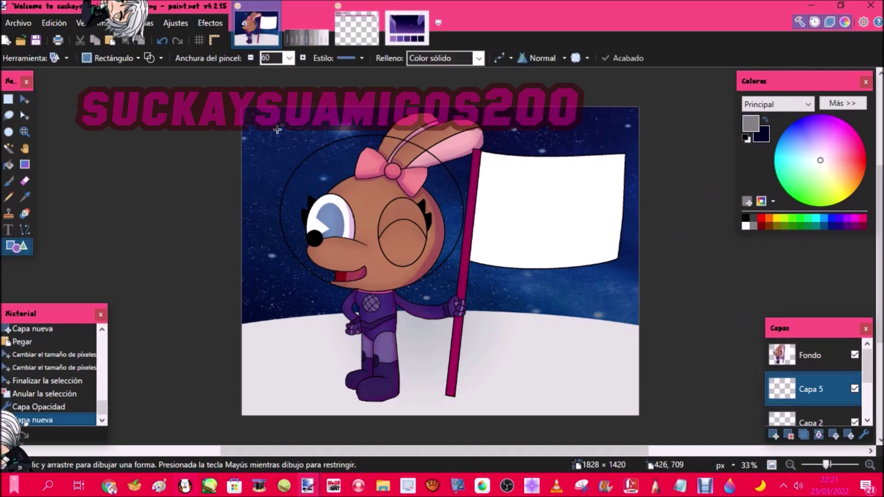
left_click(122, 59)
left_click(133, 88)
left_click(269, 58)
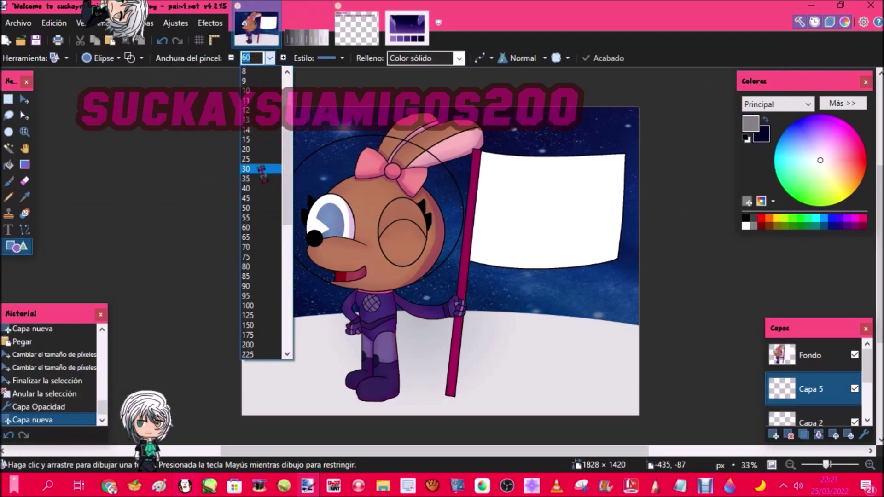
left_click(261, 170)
mouse_move(255, 330)
left_mouse_down()
mouse_move(364, 357)
mouse_move(345, 358)
left_mouse_up()
left_click_drag(420, 326, 501, 357)
left_click_drag(222, 383, 322, 429)
left_click_drag(512, 376, 606, 405)
mouse_move(645, 342)
left_mouse_down()
mouse_move(646, 356)
mouse_move(626, 341)
mouse_move(603, 357)
left_mouse_up()
Apply a Gaussian blur with radius 37 to the crater ellipses and adjust the opacity of their layer
left_click(212, 24)
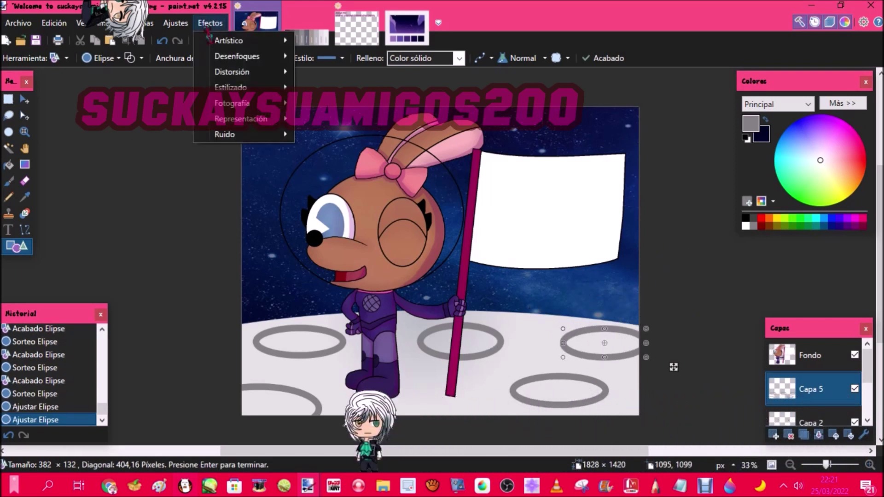
left_click(331, 119)
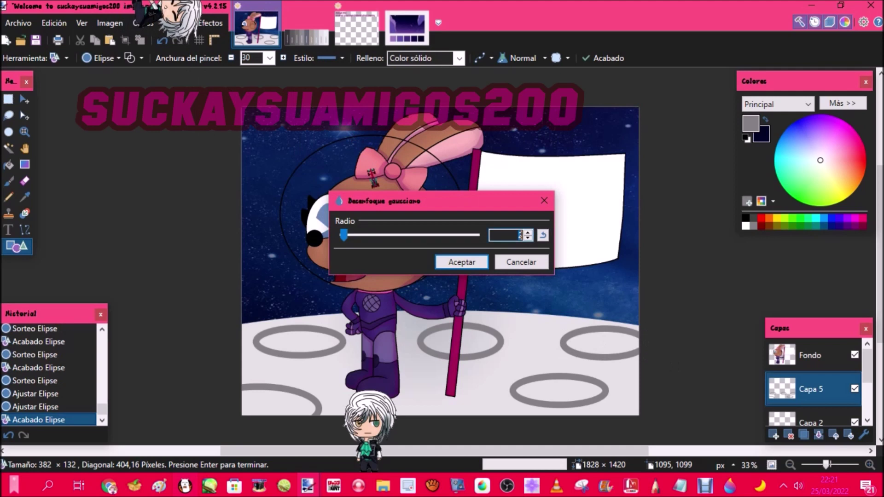
left_click_drag(352, 239, 369, 235)
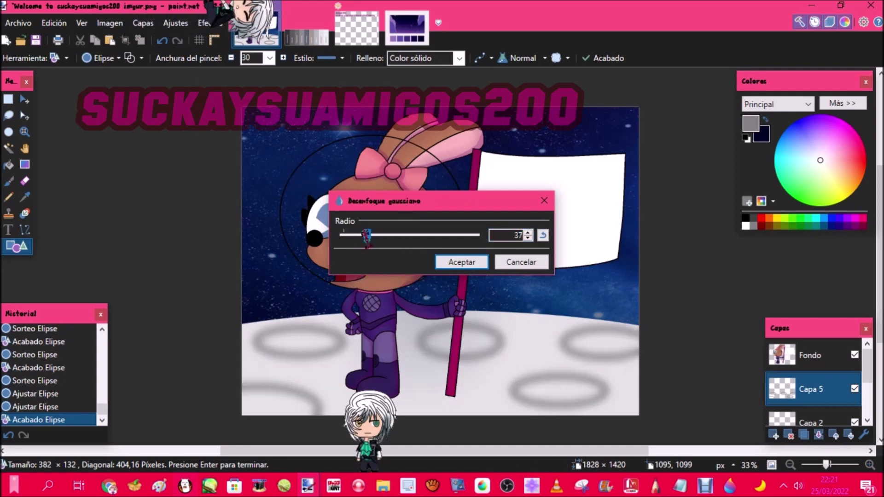
left_click(460, 262)
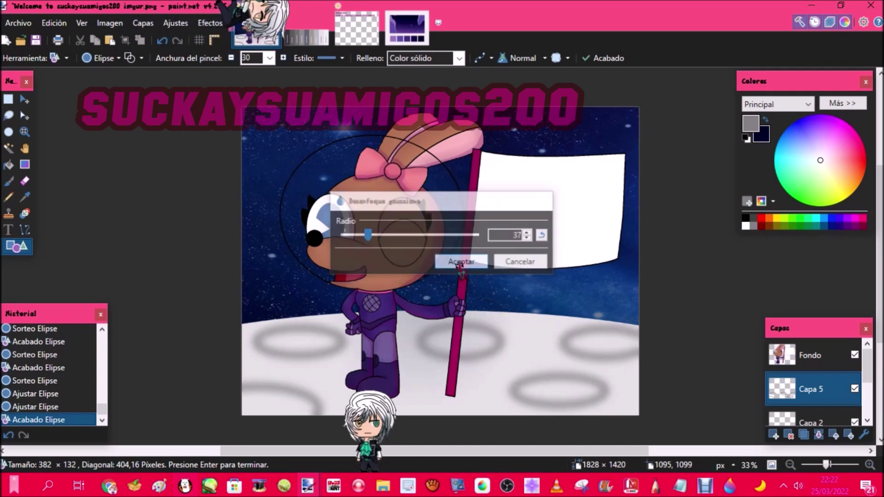
left_click(863, 433)
left_click(444, 276)
left_click(445, 301)
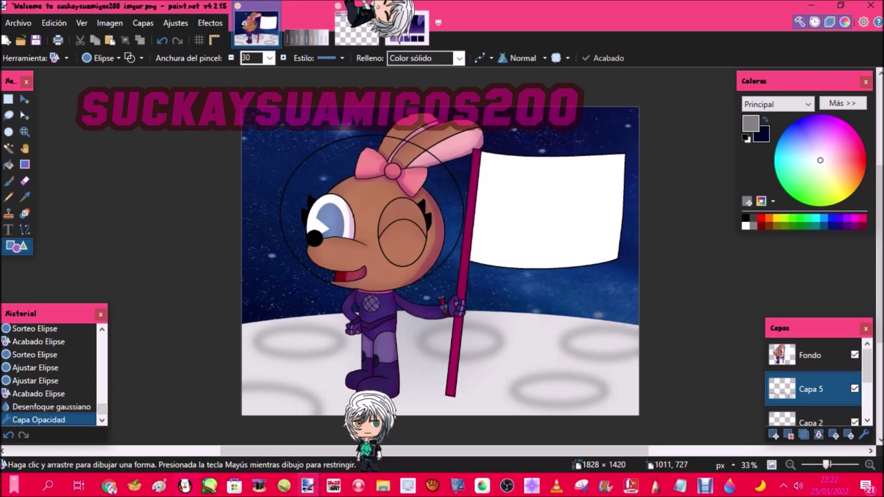
Add a new layer, move it above the character layer, and switch the crater layer's visibility off and back on
left_click(775, 435)
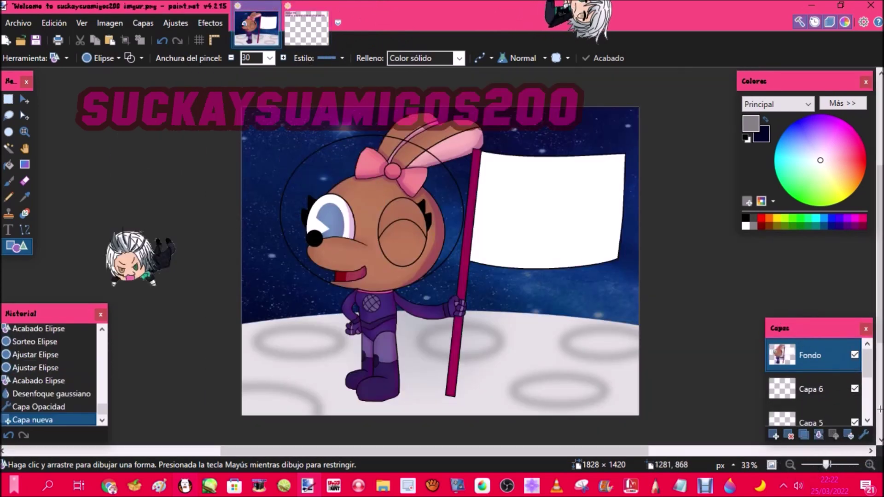
left_click_drag(829, 389, 812, 357)
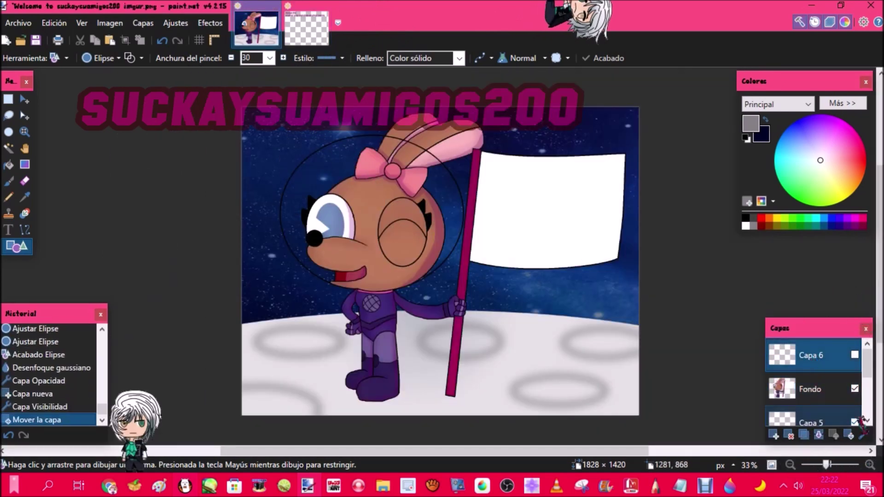
left_click(855, 421)
left_click(854, 422)
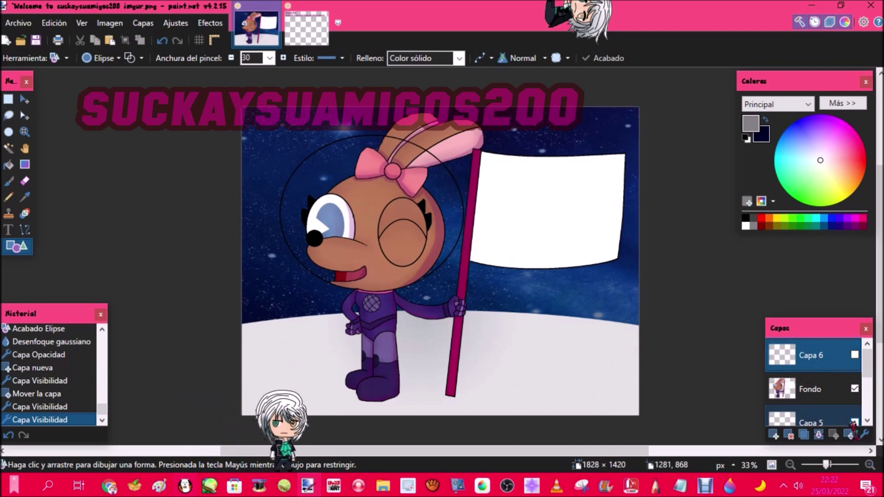
left_click(854, 422)
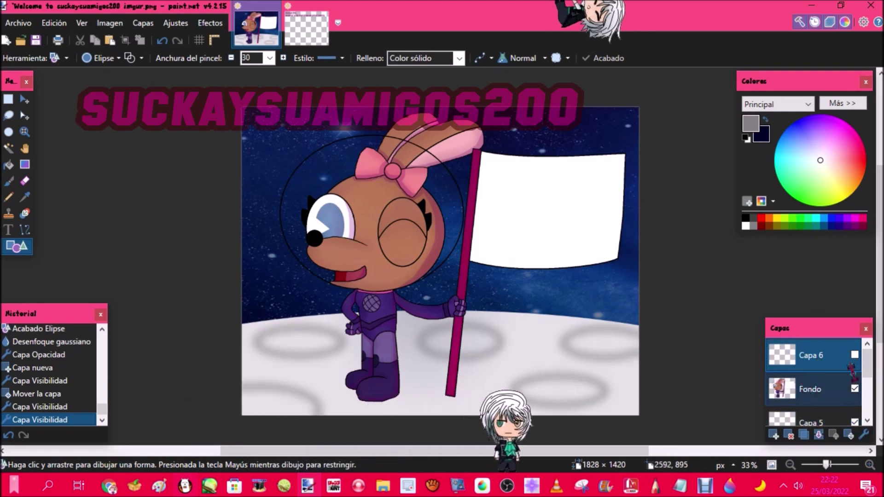
Set the primary colour to bright blue, try a Magic Wand selection on the empty top layer and deselect it
left_click(9, 148)
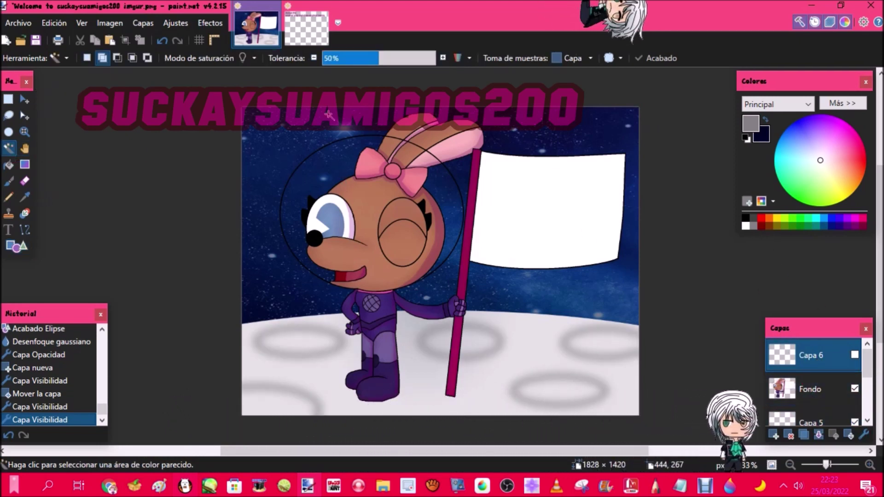
left_click(824, 219)
left_click(350, 221)
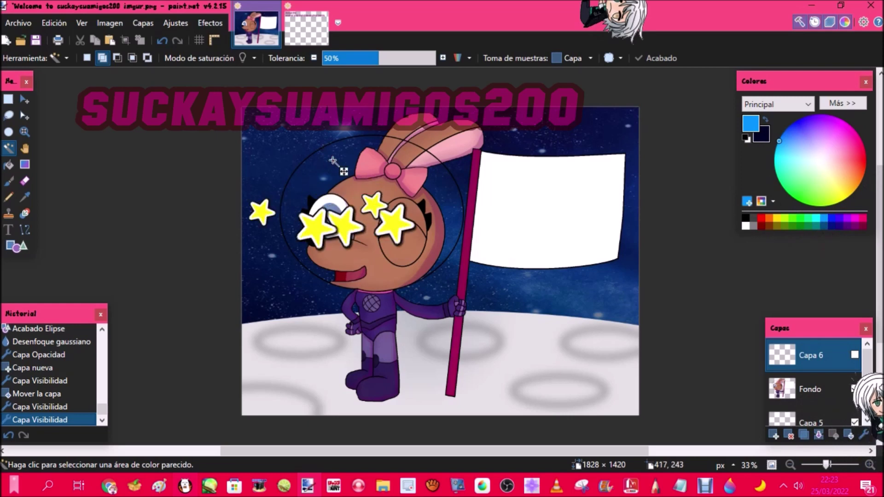
key("ctrl+d")
Select the empty helmet areas on both sides of the head with the Magic Wand on the Fondo layer
left_click(810, 389)
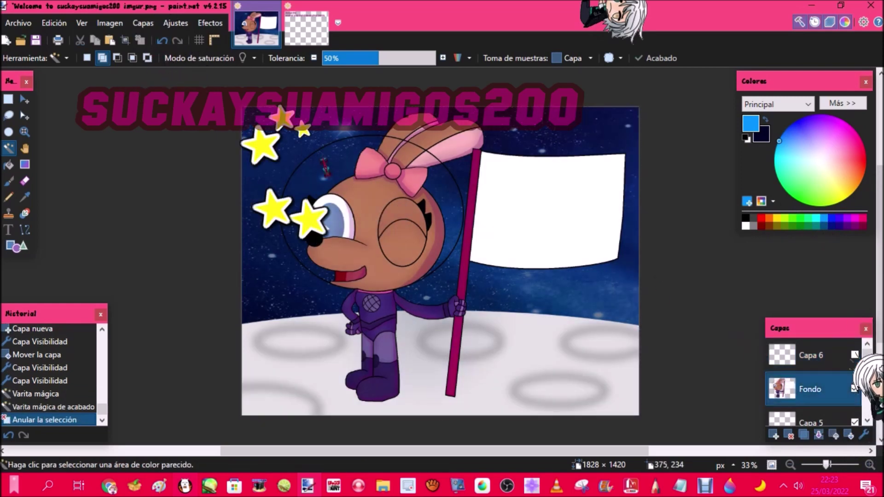
left_click(323, 158)
left_click(436, 193)
Add an elliptical selection over the face inside the round helmet outline
left_click(25, 133)
left_click(435, 193)
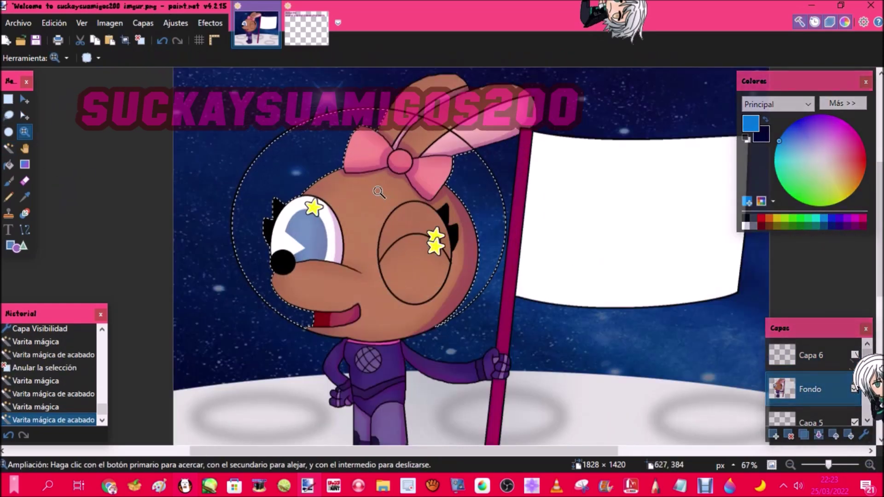
left_click(435, 193)
key("s")
left_click_drag(213, 171, 519, 396)
Add the bow, the top of the head and the lower ears inside the helmet to the selection with the Lasso
left_click(8, 115)
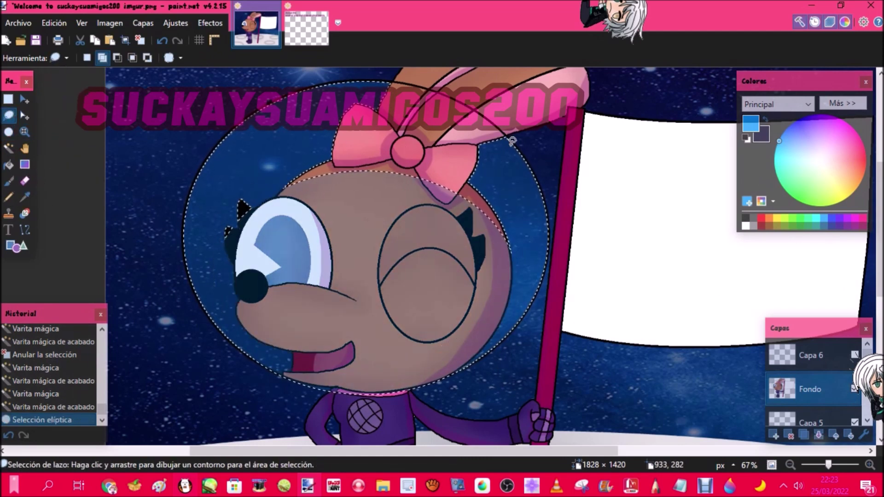
left_click_drag(502, 130, 441, 108)
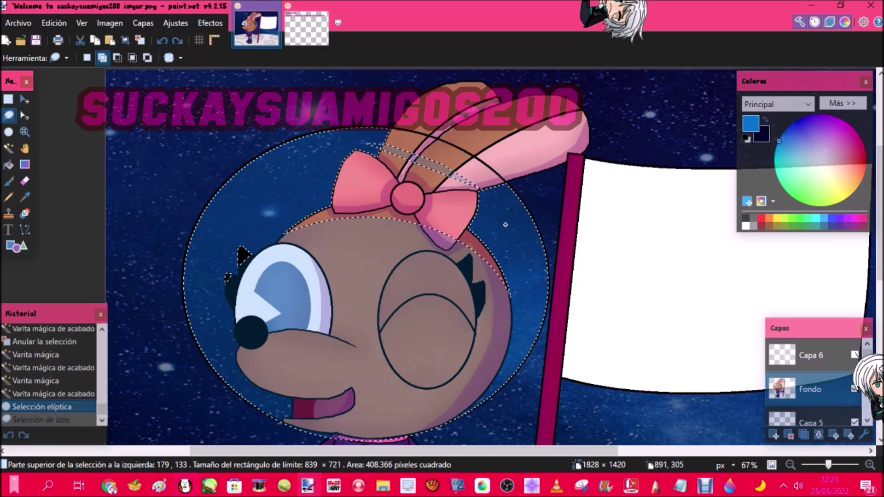
key("ctrl+y")
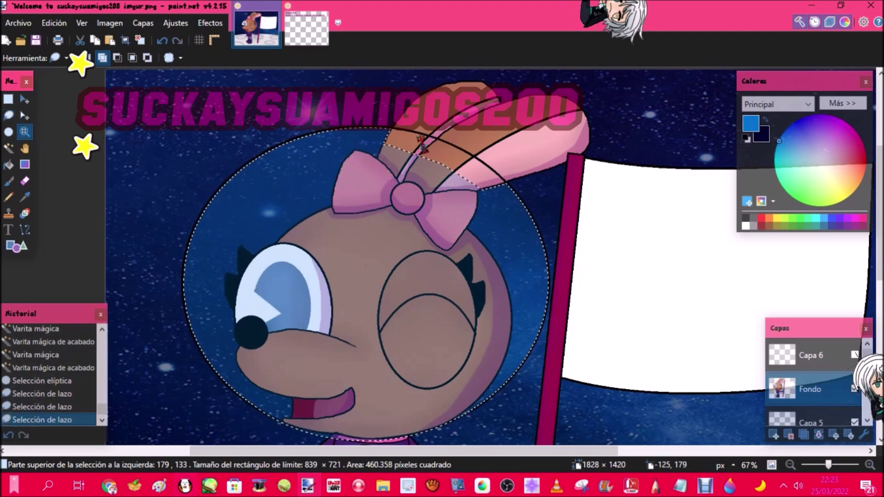
Complete the helmet selection along its upper edge, across the ears and bow side, with the Lasso and Magic Wand on the Fondo layer
key("z")
left_click(476, 148)
left_click(476, 147)
left_click(8, 115)
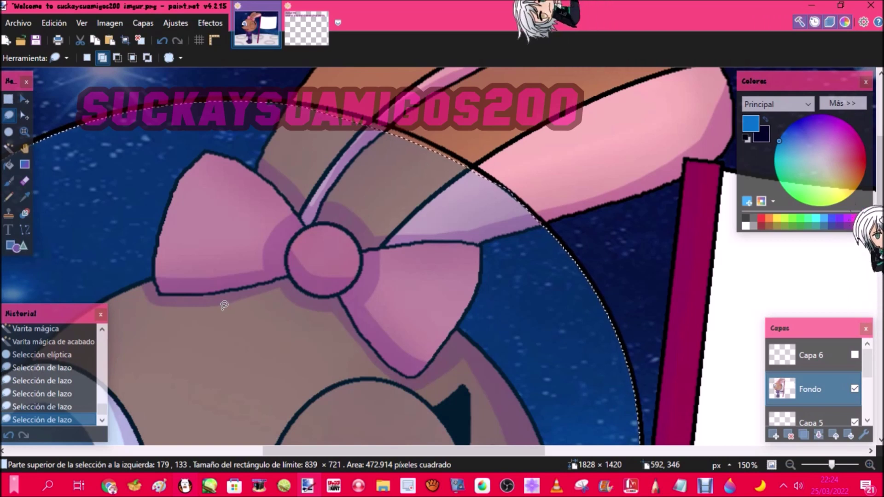
left_click_drag(294, 107, 318, 103)
left_click_drag(482, 169, 576, 303)
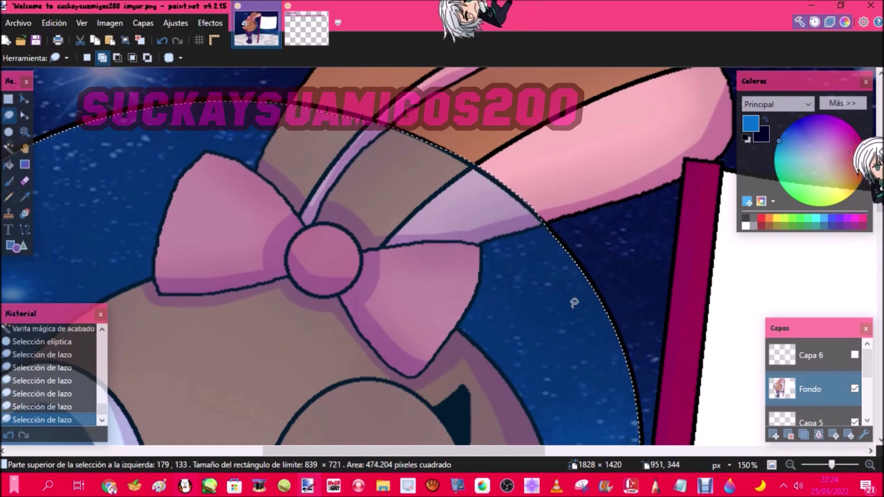
left_click(8, 148)
left_click(338, 117)
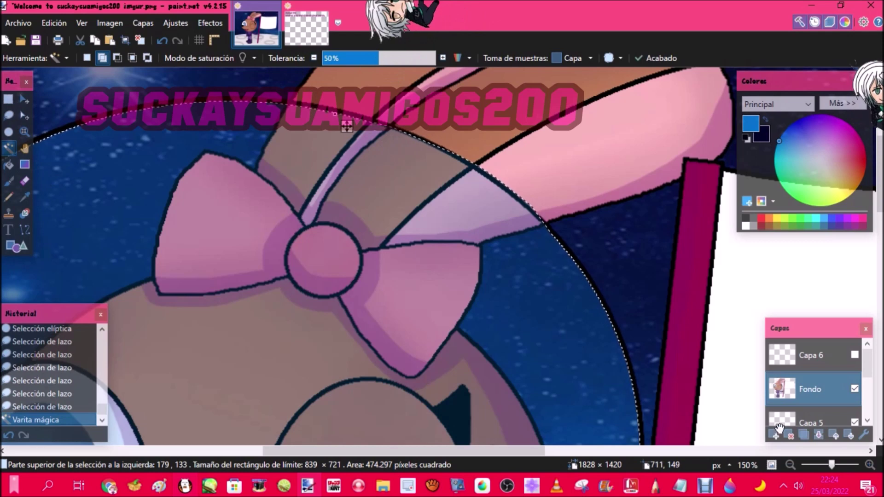
Fill the helmet selection with solid bright blue on the Capa 6 layer and make that layer visible
left_click(772, 465)
left_click(822, 366)
key("f")
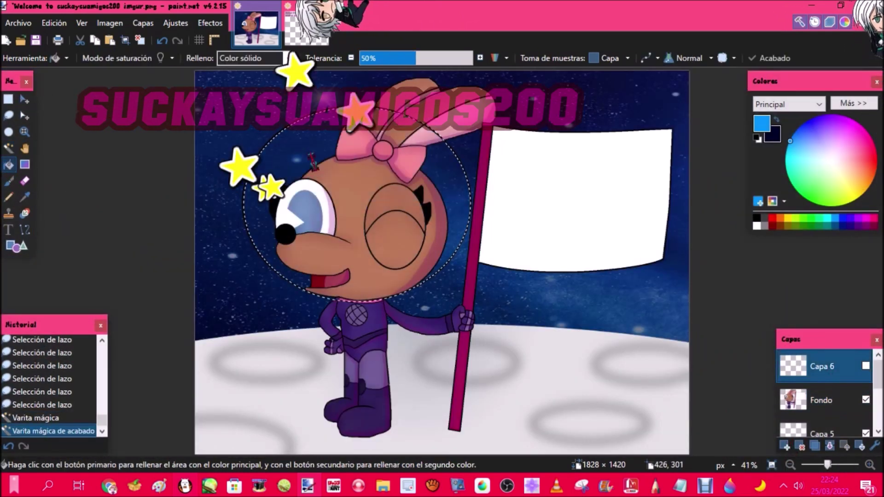
left_click(309, 157)
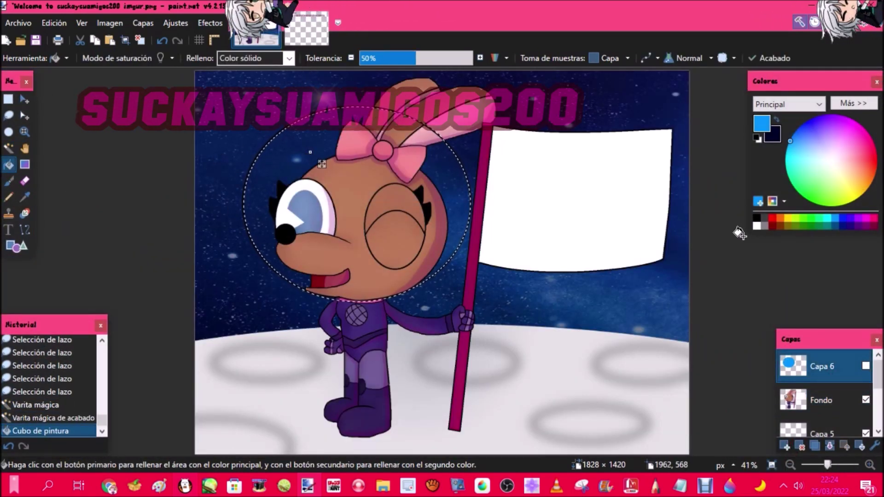
left_click(866, 366)
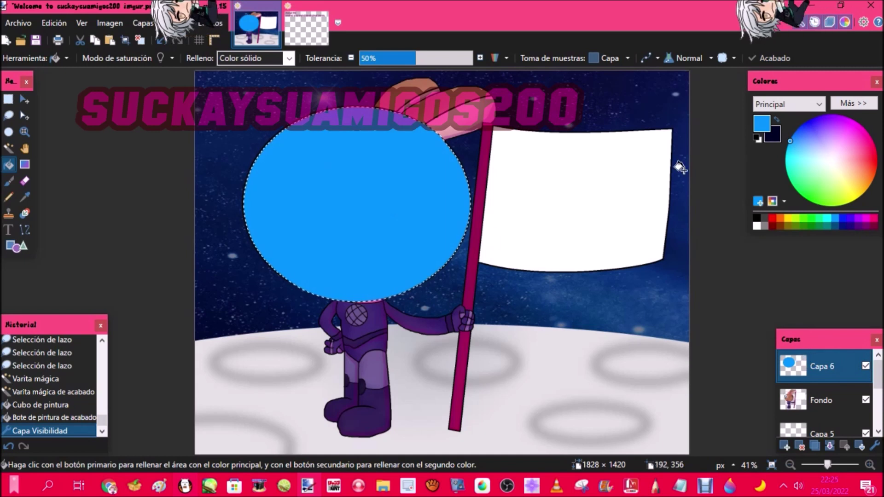
Set the primary colour to light blue 7CC8FF and draw a 200 px wide diagonal reflection line across the blue helmet shape
left_click(853, 103)
left_click(815, 204)
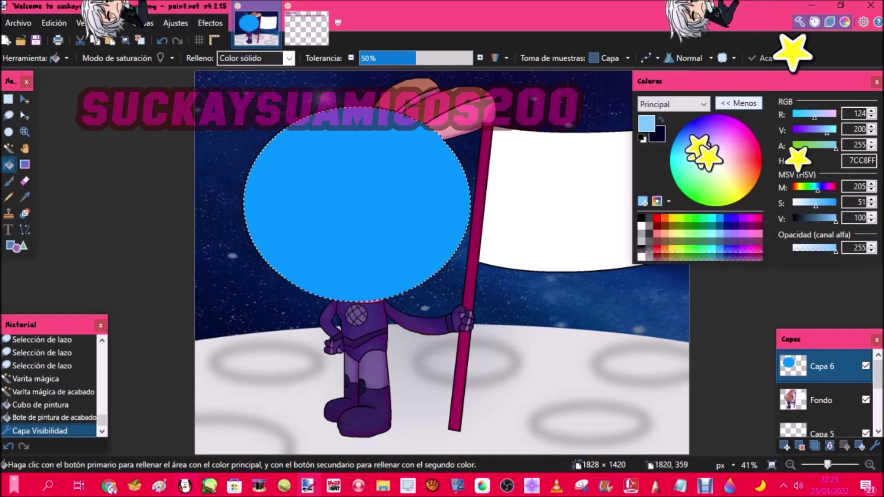
left_click(738, 103)
left_click(24, 229)
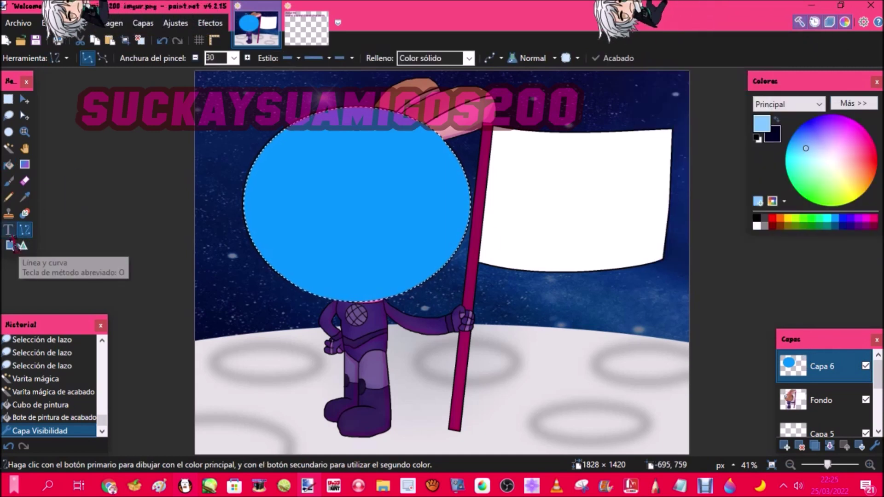
left_click(234, 58)
left_click(226, 161)
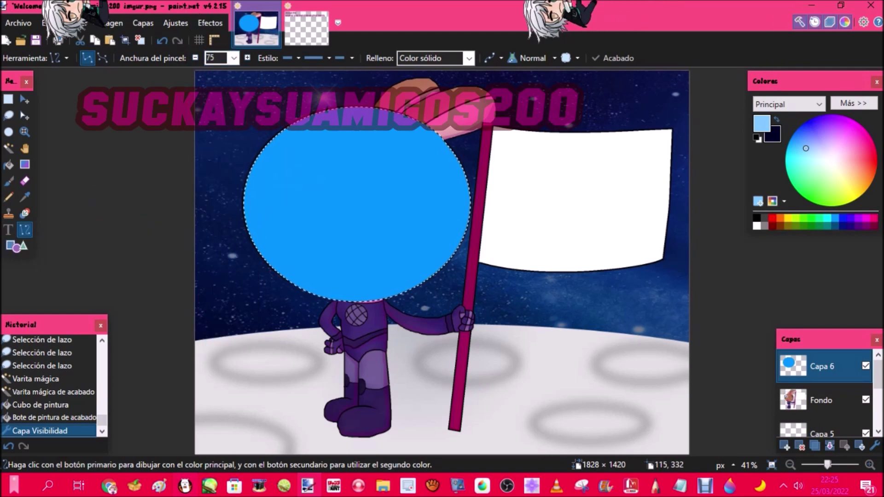
left_click_drag(327, 102, 418, 312)
left_click(234, 58)
left_click(227, 122)
left_click(234, 58)
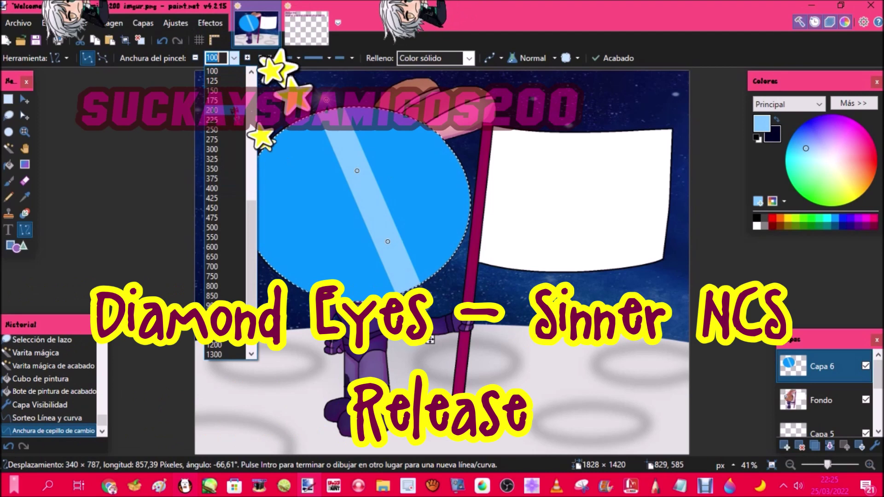
left_click(226, 111)
key("Return")
Draw a thinner 60 px diagonal line parallel to the wide reflection stripe, on its left, and deselect the helmet
left_click(234, 58)
left_click(226, 122)
mouse_move(273, 119)
left_mouse_down()
mouse_move(365, 377)
mouse_move(377, 375)
left_mouse_up()
left_click(140, 40)
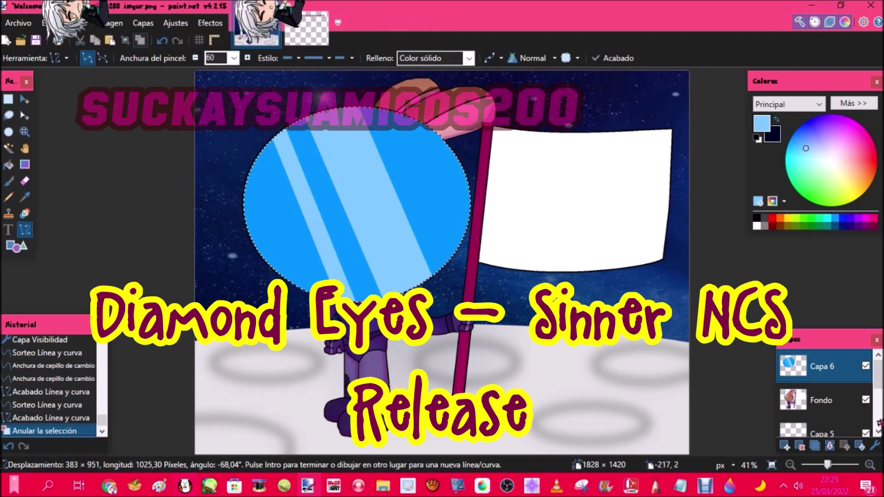
Set the opacity of the Capa 6 layer to 52 and add a new layer directly above Fondo
double_click(852, 363)
left_click_drag(479, 275, 391, 275)
left_click(447, 303)
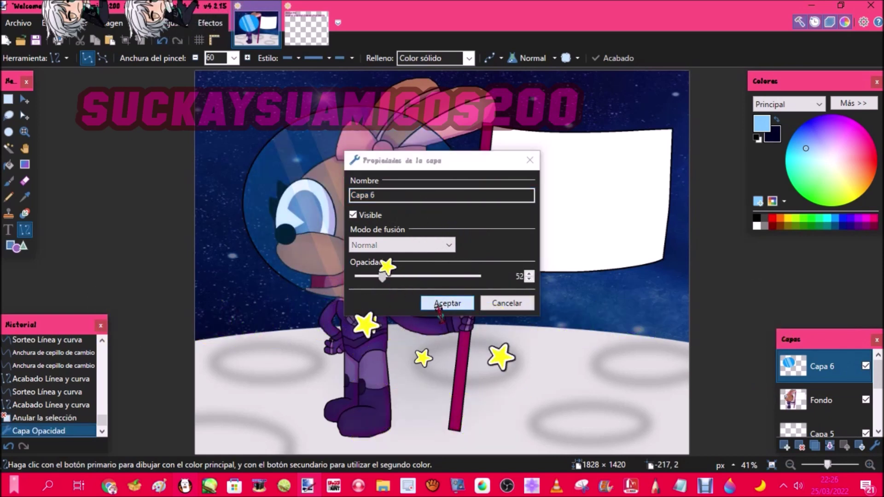
left_click(822, 400)
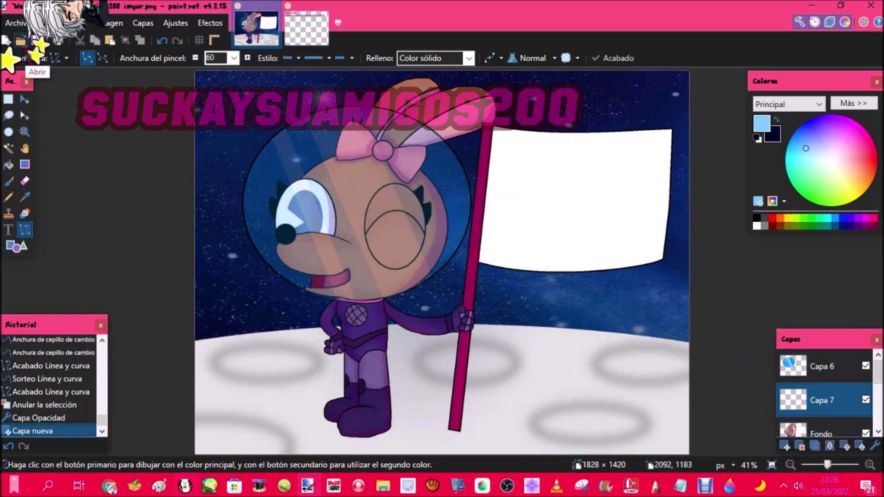
Open the imgur wordmark and the 2018 imgur icon images from the logos folder inside abphoto
left_click(20, 40)
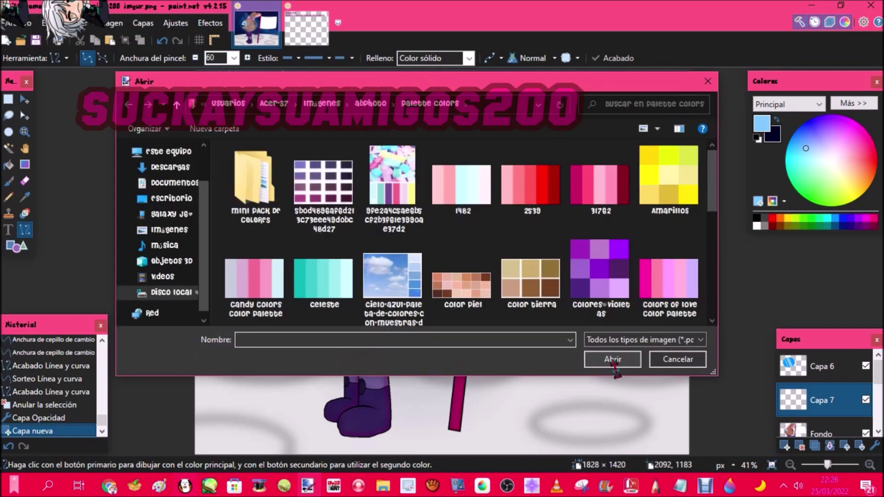
left_click(374, 105)
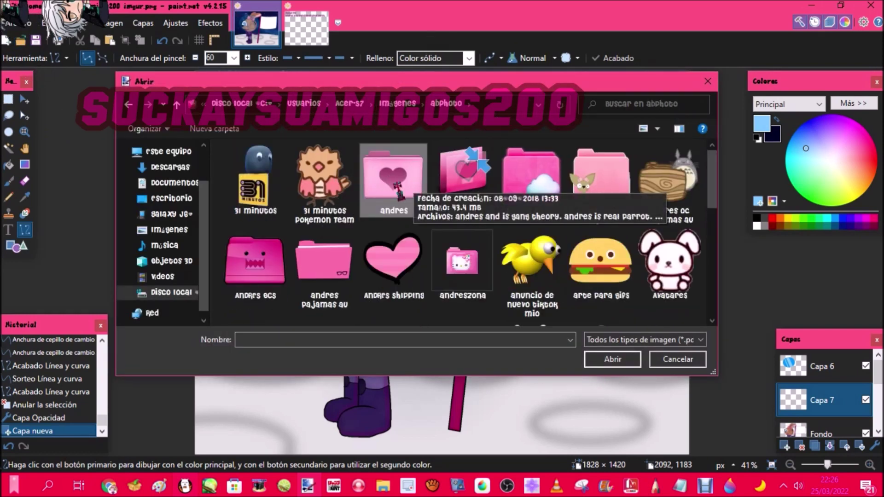
scroll(396, 189, "down", 5)
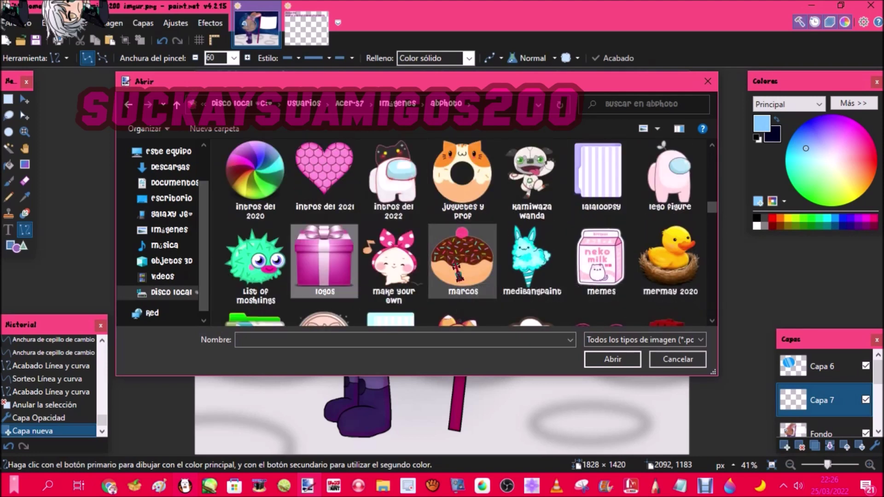
left_click(520, 226)
key("i")
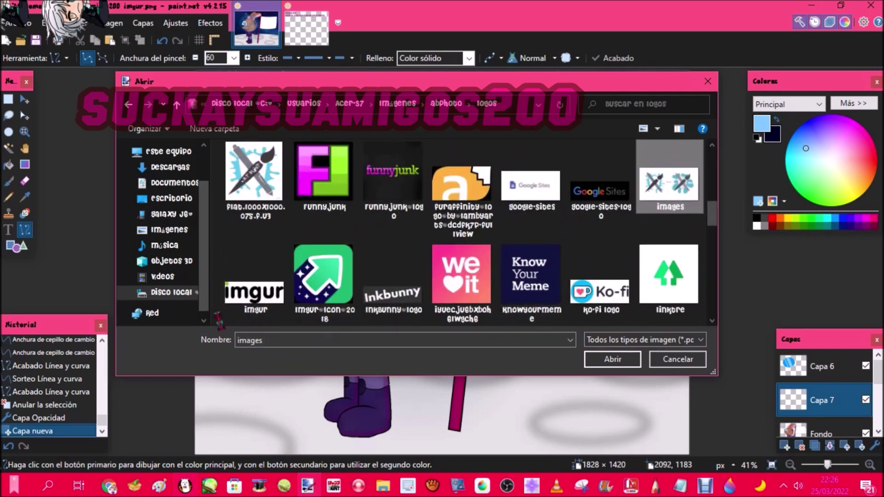
left_click_drag(219, 321, 295, 216)
key("Return")
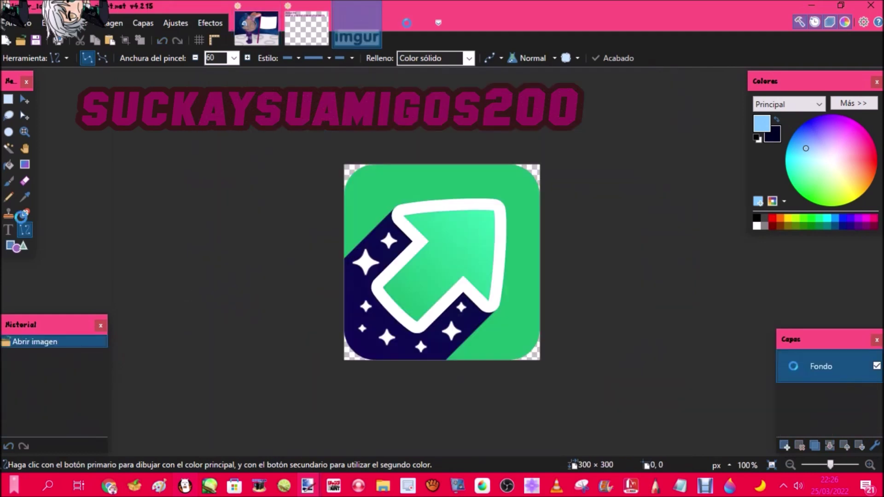
Sample the imgur icon's green as primary and dark blue as secondary colour, and adjust their shades
left_click(24, 197)
left_click(395, 234)
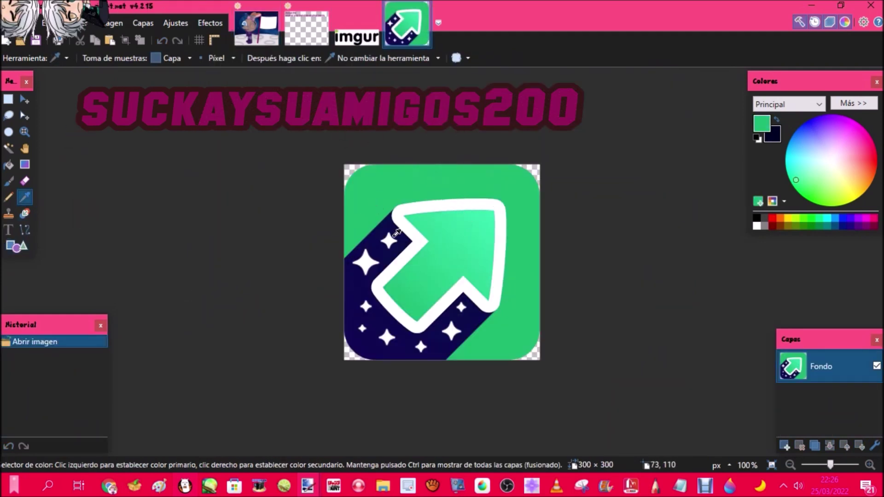
left_click(851, 104)
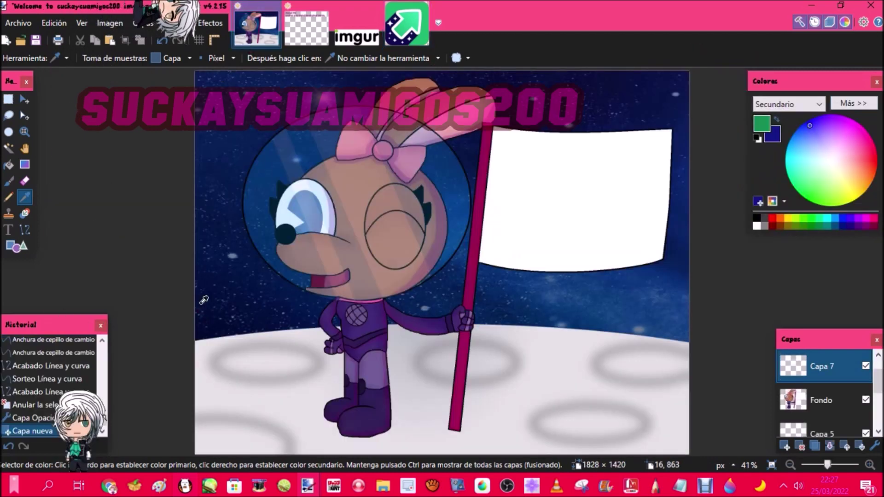
Cut the white fill out of the flag with the Magic Wand and select the emptied flag area again
left_click(8, 148)
left_click(618, 217)
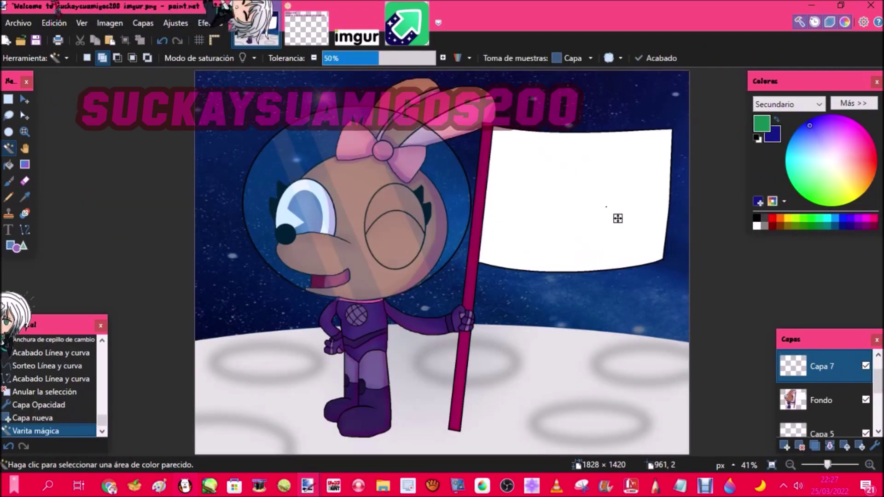
key("ctrl+x")
left_click(599, 211)
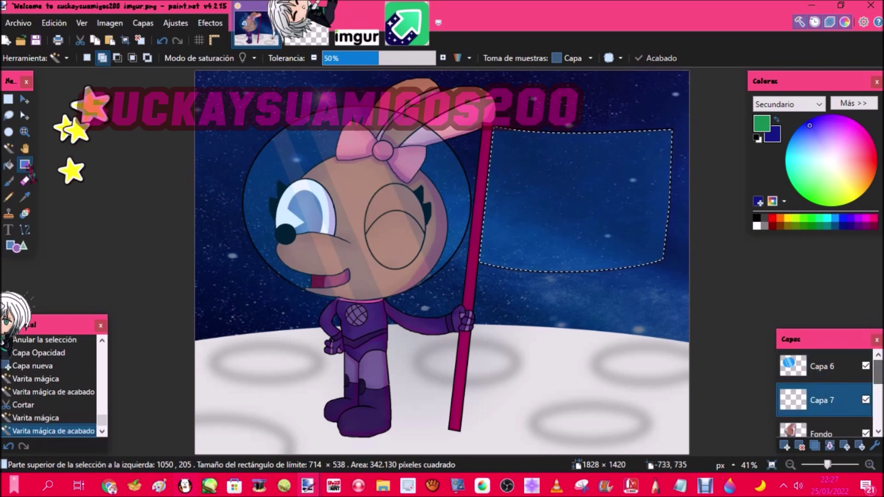
Fill the flag area on the Capa 7 layer with a vertical linear gradient from green down to dark blue, and deselect it
key("o")
left_click_drag(592, 118, 577, 316)
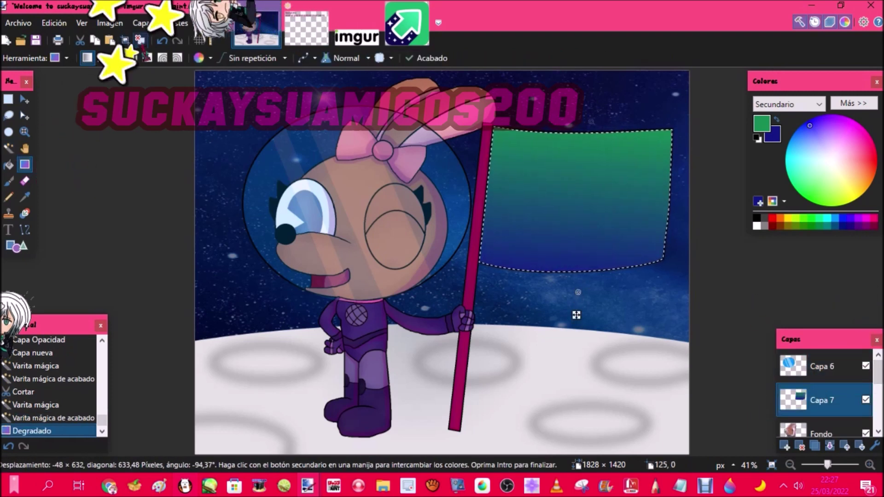
key("ctrl+d")
Add a new layer and write "Welcome to" on the flag in Cheri Liney, size 72, using black sampled from the imgur wordmark
left_click(785, 446)
left_click(356, 36)
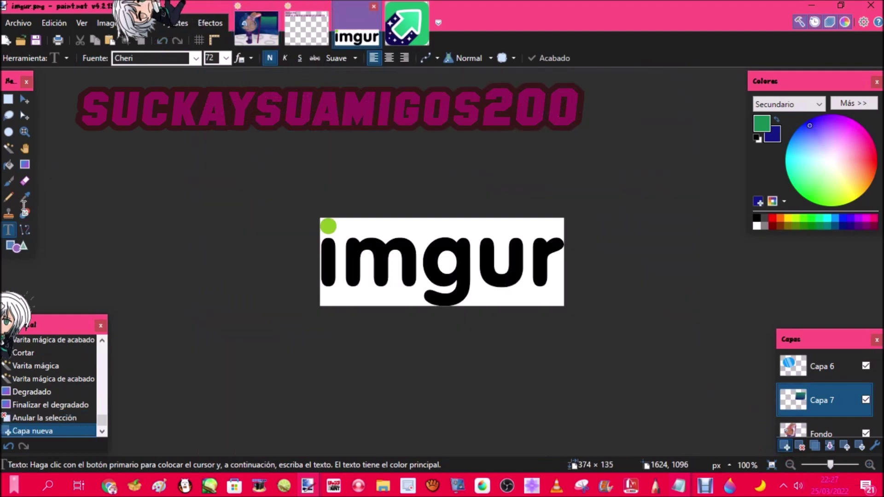
left_click(25, 197)
left_click(329, 248)
left_click(256, 25)
key("t")
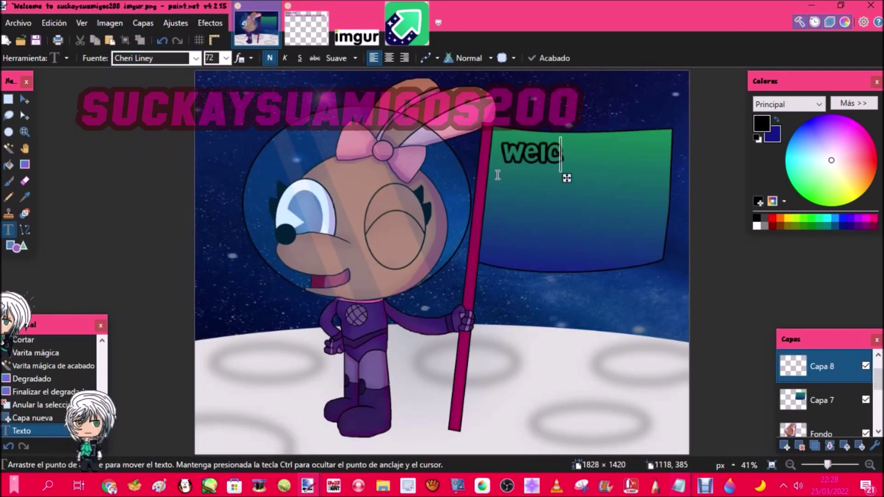
Select the "Welcome to" text, tilt it slightly, enlarge it to span the flag's upper part, and deselect it
key("s")
left_click_drag(494, 130, 665, 170)
left_click_drag(576, 173, 574, 192)
left_click_drag(676, 152, 638, 159)
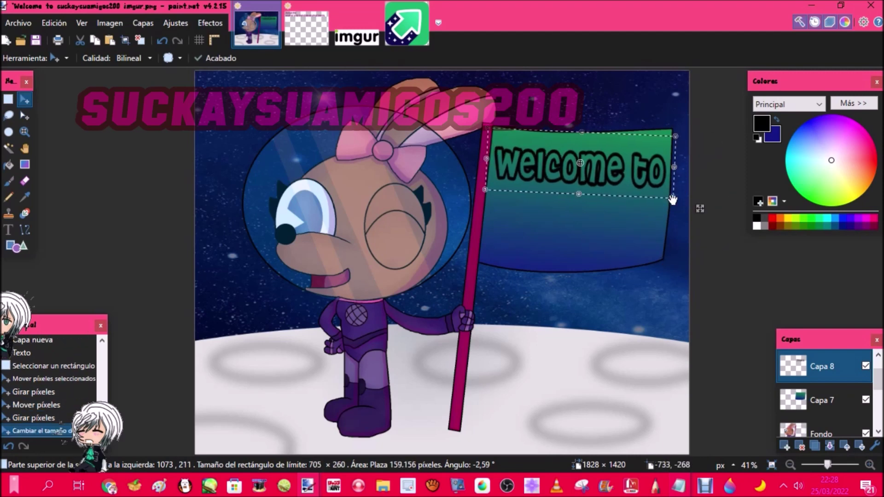
left_click(140, 40)
Fill every letter of "Welcome to" with the light green sampled from the dot of the imgur wordmark
left_click(25, 197)
left_click(356, 36)
left_click(325, 223)
left_click(256, 28)
left_click(8, 164)
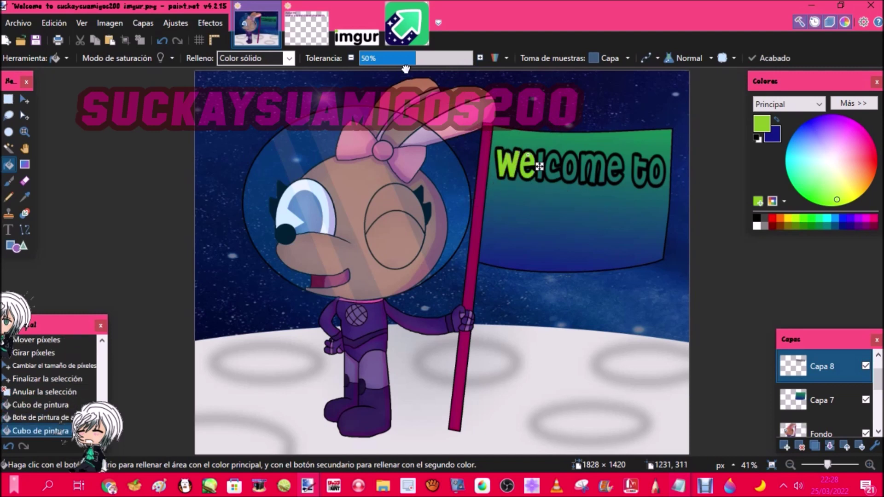
left_click(567, 155)
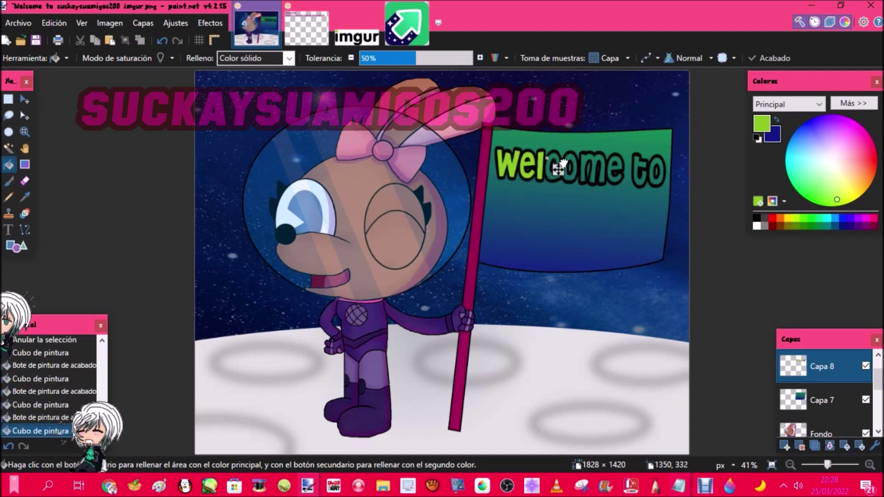
left_click(596, 157)
left_click(566, 155)
left_click_drag(567, 158, 571, 157)
left_click(619, 167)
left_click(637, 159)
left_click(657, 162)
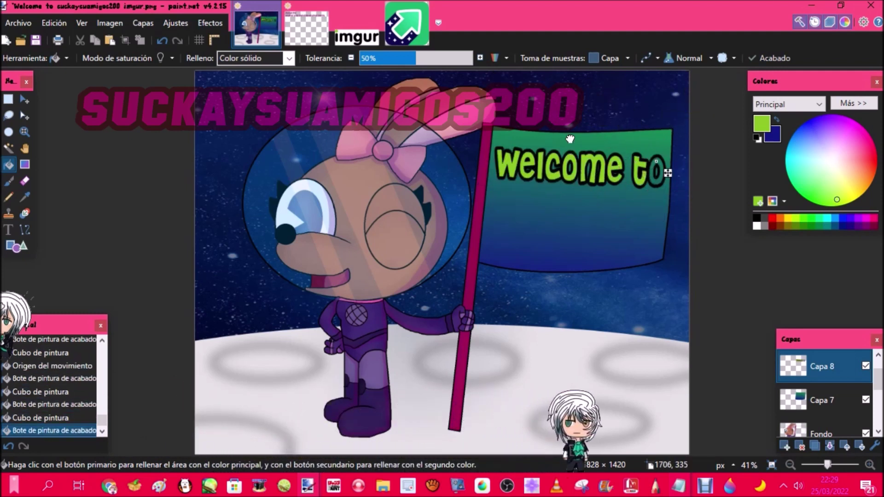
Copy the whole imgur arrow icon and paste it onto a new layer in the moon scene
left_click(407, 24)
left_click(8, 99)
left_click_drag(329, 152, 718, 414)
left_click(95, 40)
left_click(256, 28)
key("ctrl+shift+n")
key("ctrl+v")
Move the pasted icon below "Welcome to" on the flag, flatten and tilt it slightly to fit, and deselect it
left_click_drag(264, 102, 589, 220)
left_click_drag(554, 188, 554, 205)
left_click_drag(616, 211, 615, 207)
left_click_drag(581, 229, 592, 208)
left_click_drag(609, 253, 619, 242)
left_click_drag(629, 179, 627, 178)
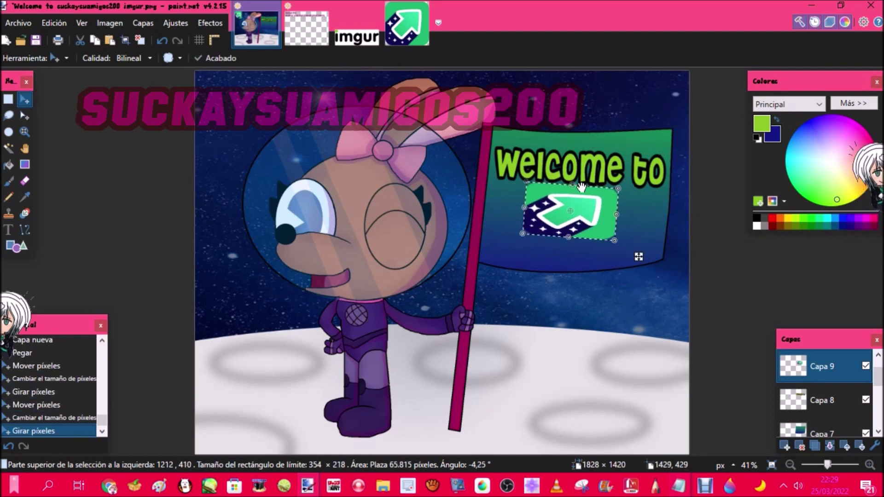
left_click_drag(568, 239, 569, 241)
left_click_drag(616, 213, 604, 213)
left_click_drag(562, 234, 561, 239)
left_click(136, 41)
Select the green dot and all black letters of the imgur wordmark with the Magic Wand and copy them
left_click(357, 32)
left_click(9, 148)
left_click(329, 226)
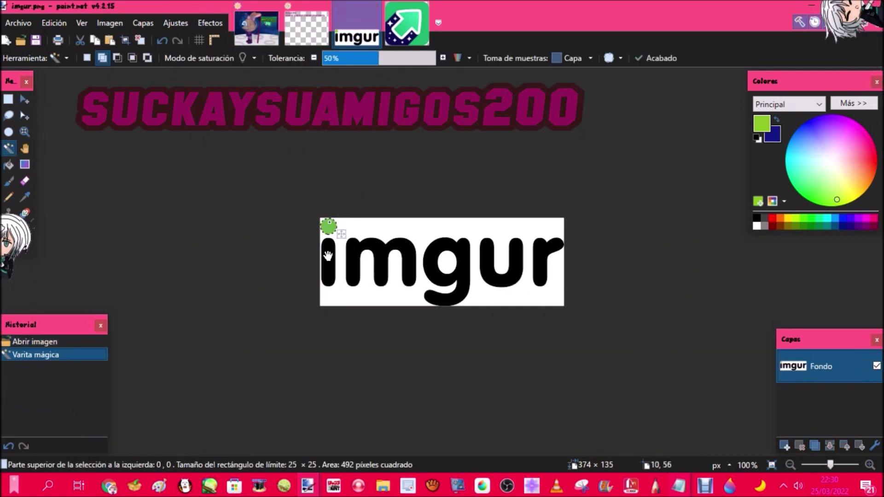
left_click(327, 255)
left_click(382, 261)
left_click(449, 263)
left_click(502, 267)
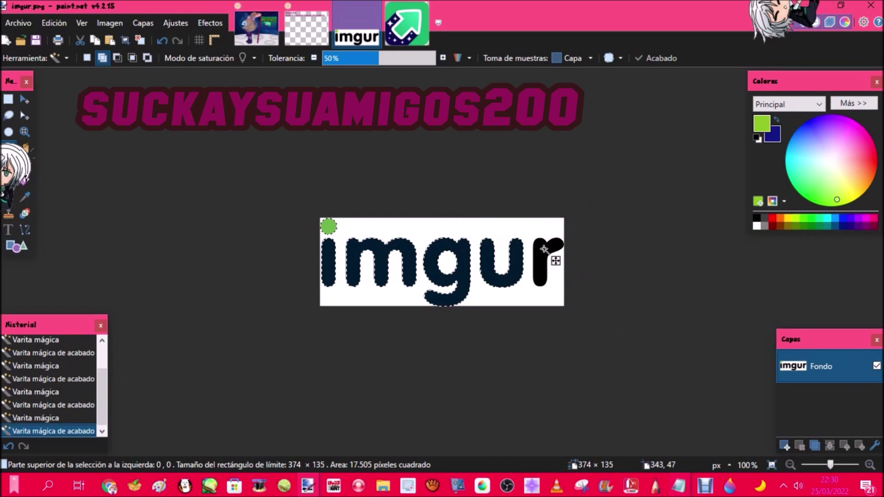
left_click(544, 249)
key("ctrl+c")
Place the copied imgur lettering, about 552 × 135 px, below the flag's icon and merge the lettering layers down into Capa 7
left_click(257, 29)
key("ctrl+v")
left_click_drag(277, 84, 642, 254)
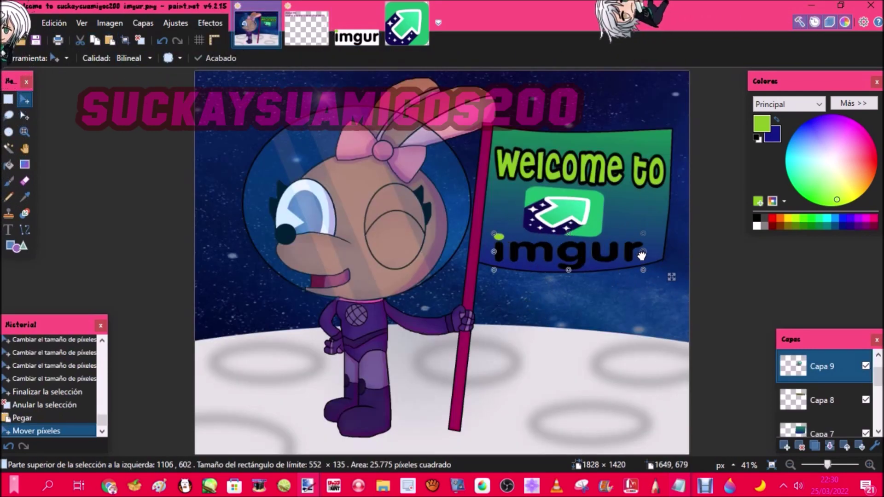
key("ctrl+d")
key("ctrl+m")
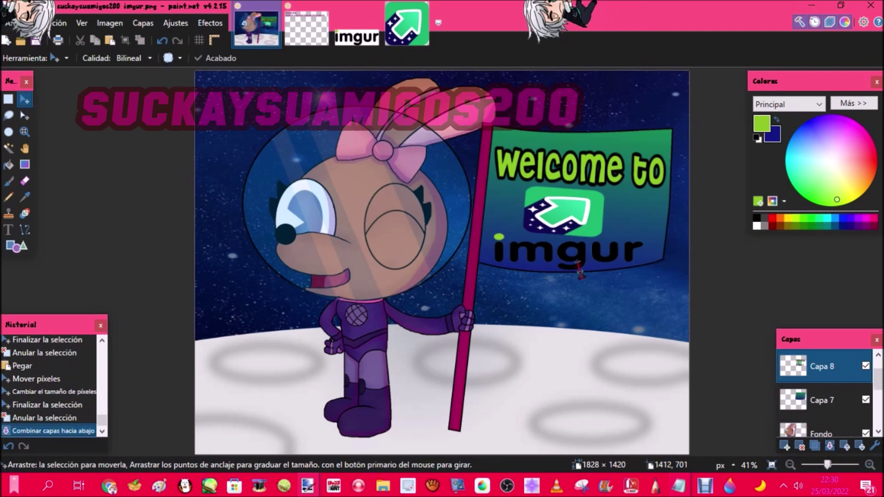
left_click(829, 444)
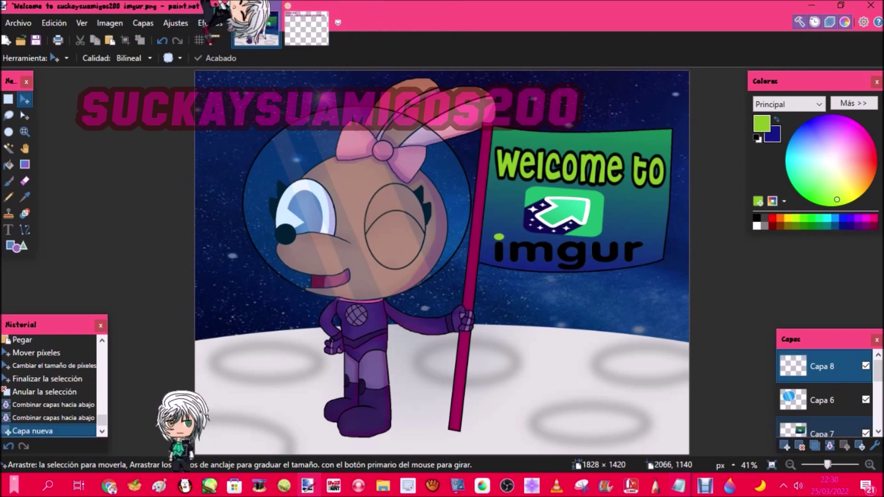
Open siglas.png from the icons folder inside abphoto
left_click(18, 40)
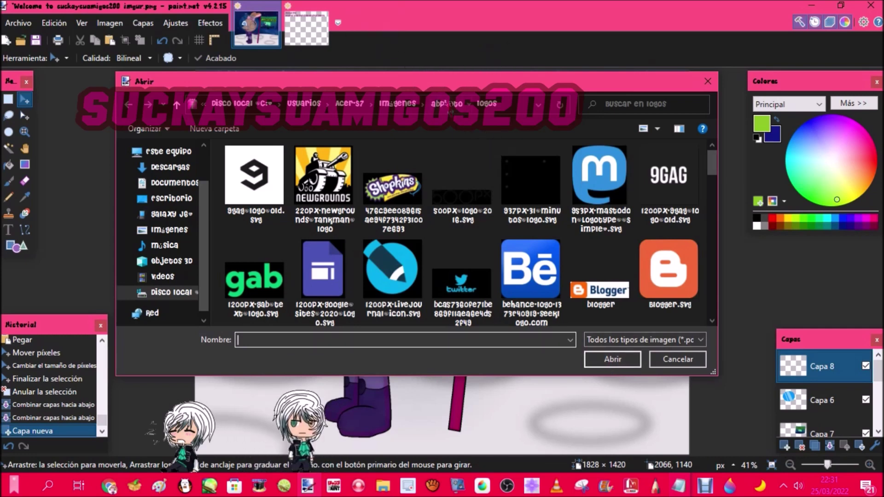
left_click(445, 103)
scroll(466, 162, "up", 3)
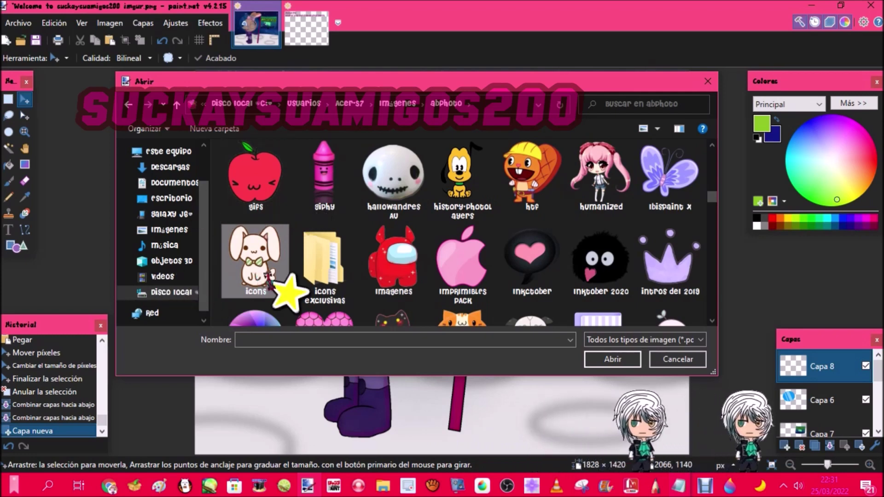
double_click(258, 267)
left_click(520, 269)
scroll(520, 269, "down", 4)
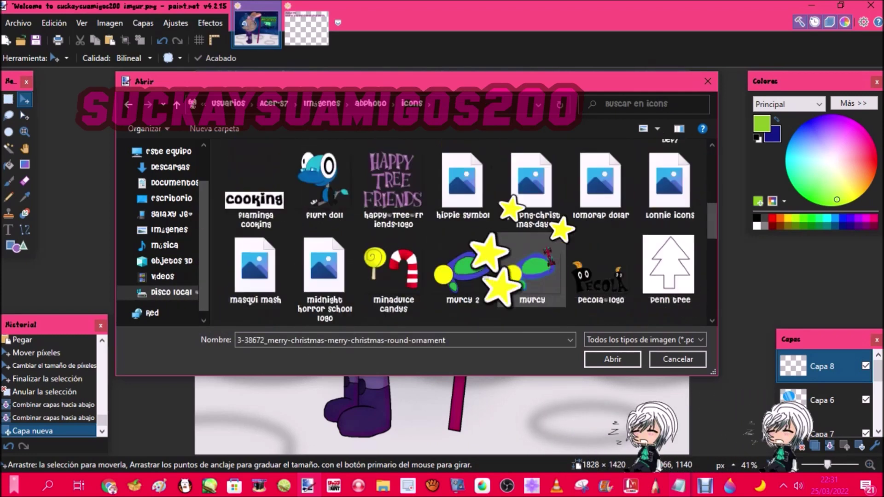
key("s")
key("k")
key("Left")
key("Return")
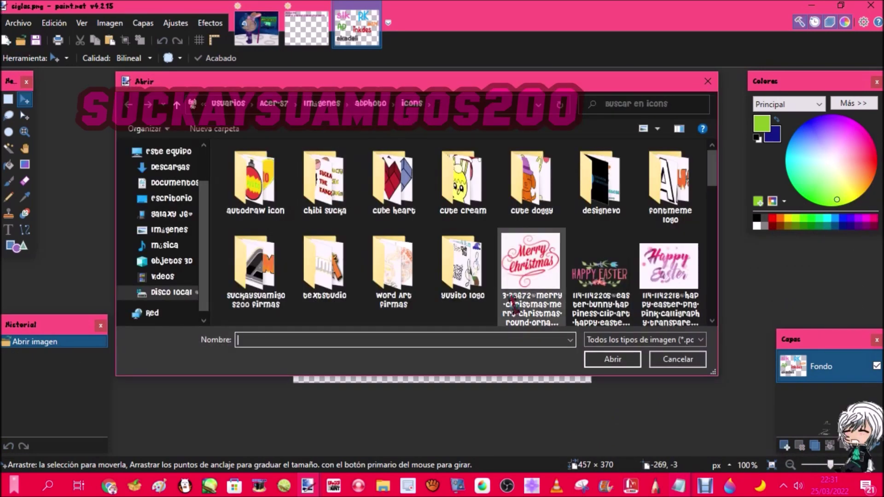
Open SUCKAYSUAMIGOS200.png from the icons folder as well
left_click(520, 277)
scroll(520, 277, "down", 4)
key("s")
key("y")
key("y")
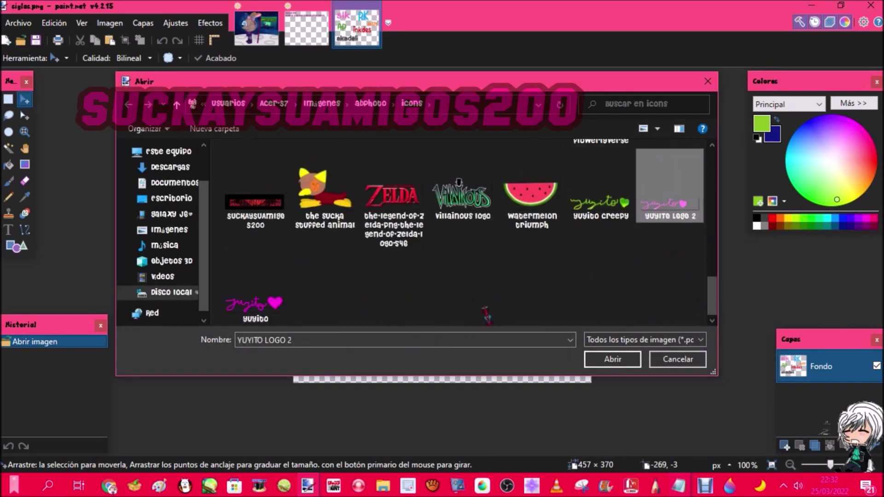
key("Left")
key("Left")
key("Left")
key("Left")
key("Left")
key("Left")
key("Return")
In siglas.png, select the three pink letters "slk" with the Magic Wand at 68% tolerance and copy them
left_click_drag(309, 28, 407, 29)
left_click(307, 27)
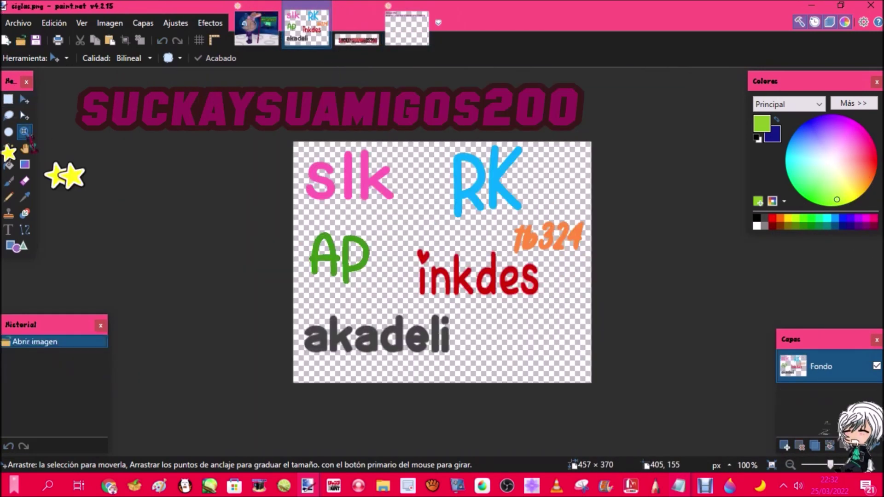
left_click_drag(417, 215, 406, 215)
left_click(8, 147)
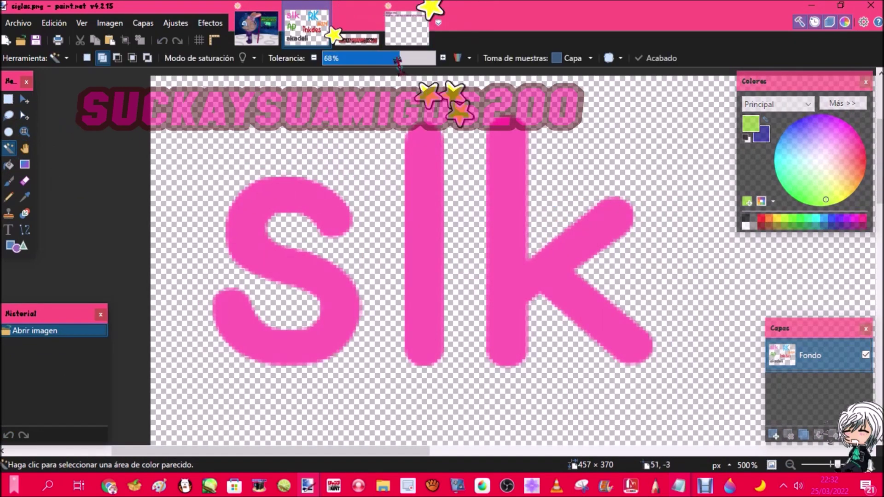
left_click(305, 191)
left_click(437, 170)
left_click(497, 165)
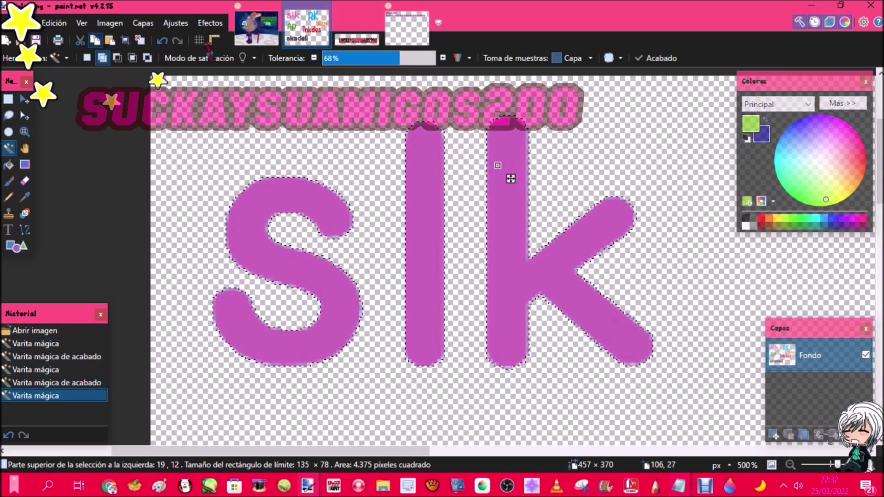
left_click(95, 40)
Paste "slk" onto Capa 8 of the moon scene over the astronaut's hip, stretch it to about 116 × 109 px, and deselect it
left_click(255, 28)
key("z")
left_click_drag(415, 374, 365, 308)
right_click(358, 296)
right_click(357, 296)
right_click(357, 296)
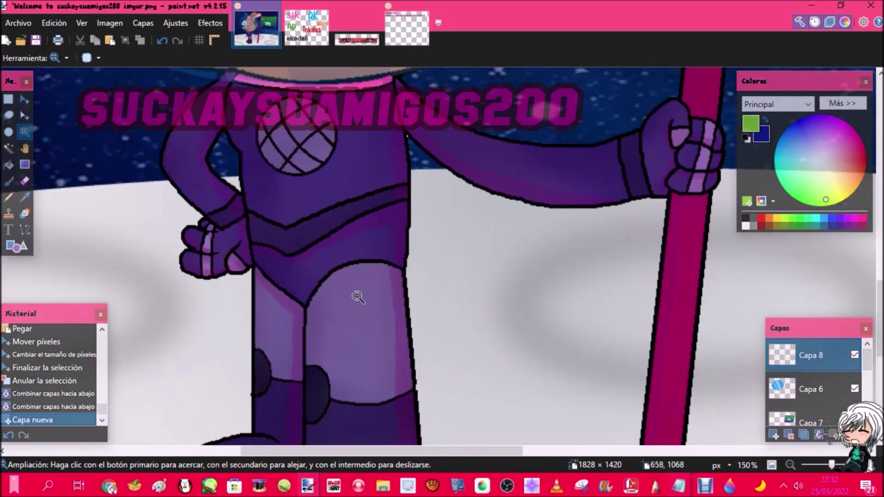
right_click(357, 297)
left_click(110, 40)
left_click_drag(74, 86, 423, 261)
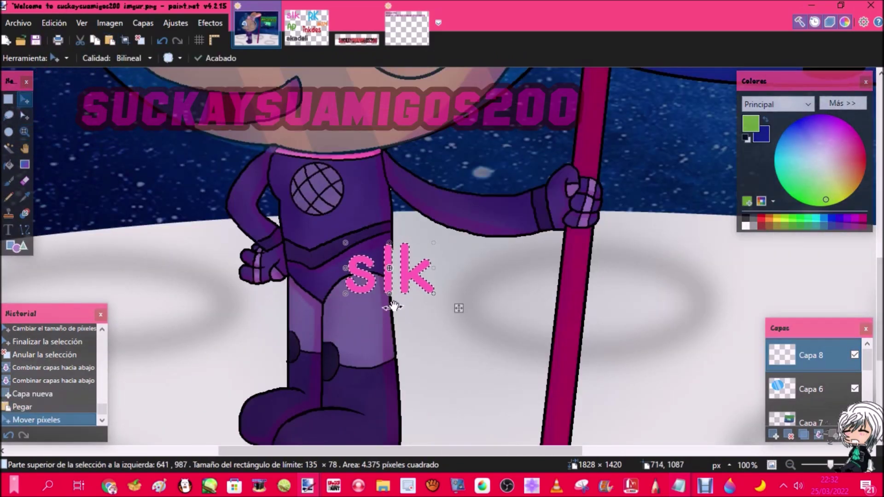
left_click_drag(390, 294, 390, 316)
left_click_drag(425, 278, 421, 278)
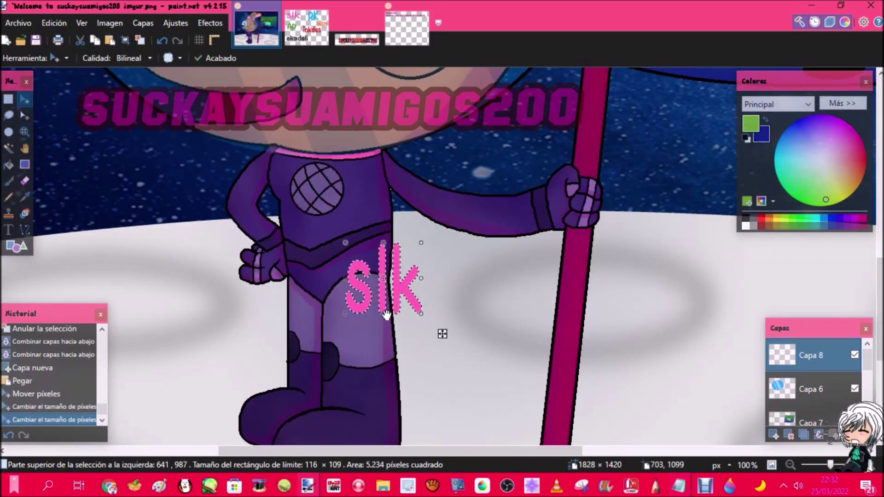
key("ctrl+d")
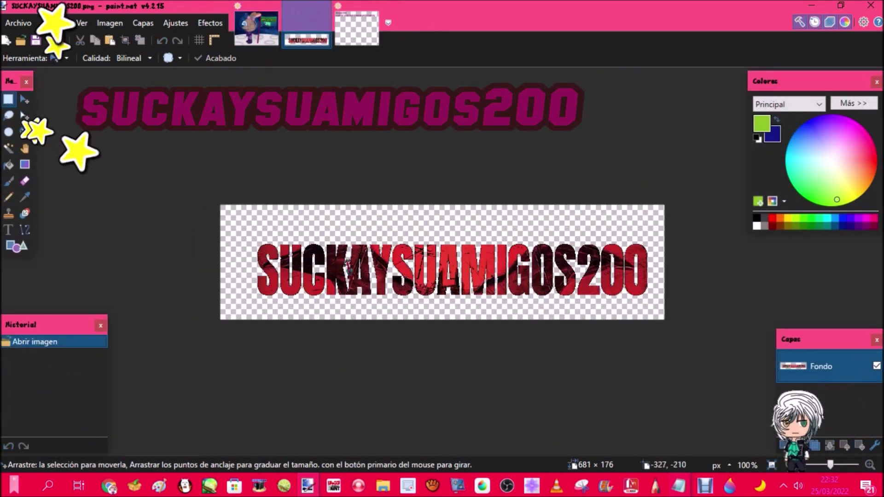
Copy the SUCKAYSUAMIGOS200 lettering with a rectangular selection, paste it into the moon scene, and shrink and place it just below the flag
key("s")
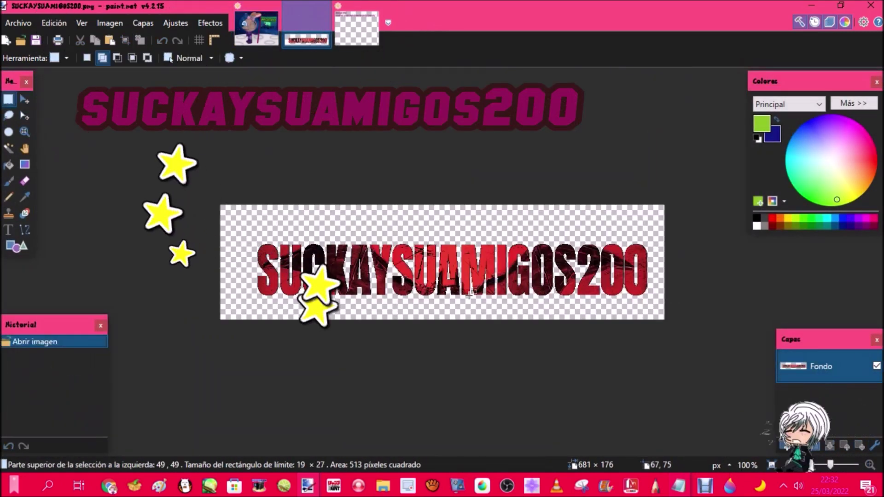
left_click_drag(252, 238, 644, 302)
left_click(256, 28)
key("ctrl+v")
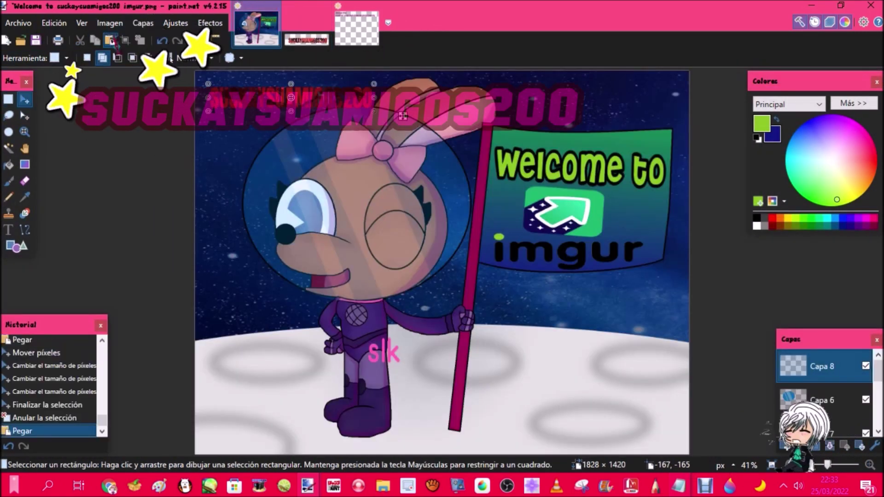
left_click_drag(373, 111, 286, 99)
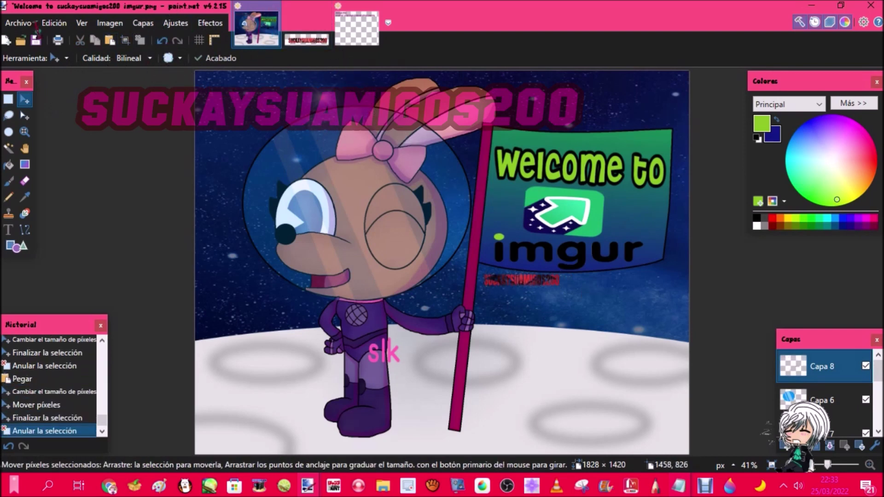
Open the yuyito heart image from the autodraw icon folder, select the whole heart with the Magic Wand, and copy it
left_click(22, 40)
double_click(256, 178)
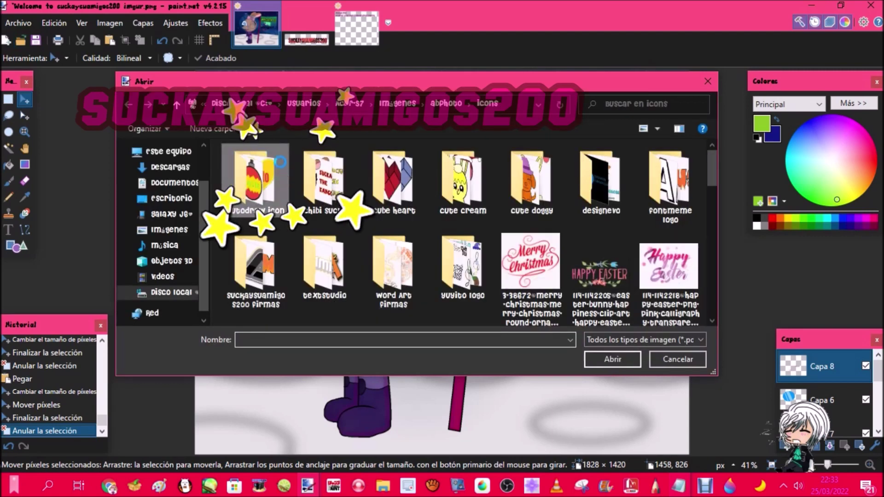
double_click(456, 262)
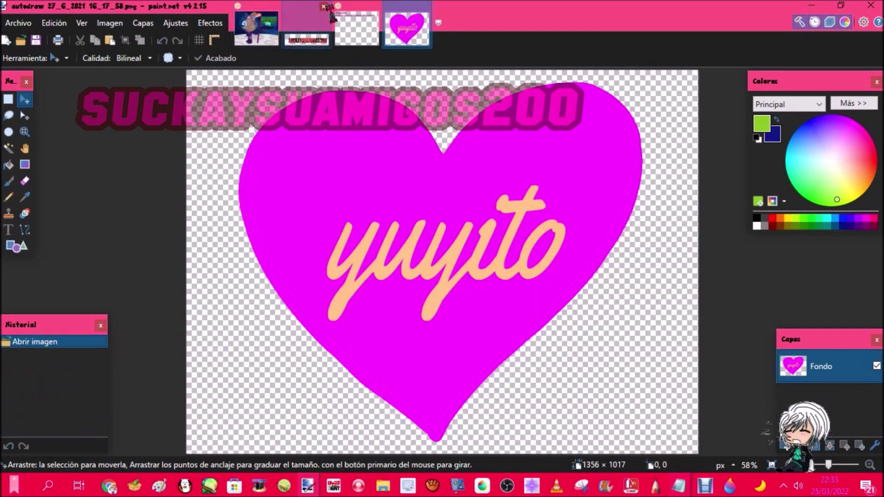
left_click_drag(394, 21, 280, 20)
left_click(341, 147)
key("ctrl+c")
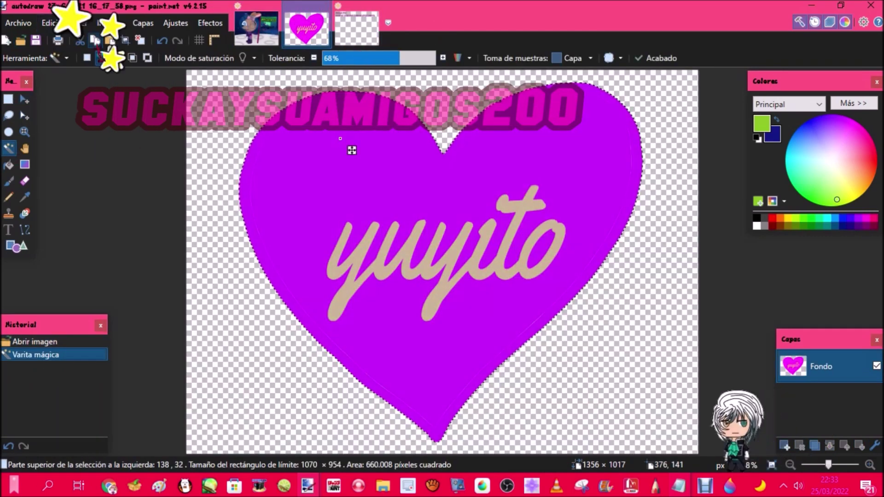
Paste the yuyito heart into the moon scene, shrink it to about 144 × 131 px beside the canvas's right edge, and deselect it
left_click(256, 28)
key("ctrl+v")
left_click_drag(520, 337, 650, 308)
left_click_drag(559, 276, 679, 309)
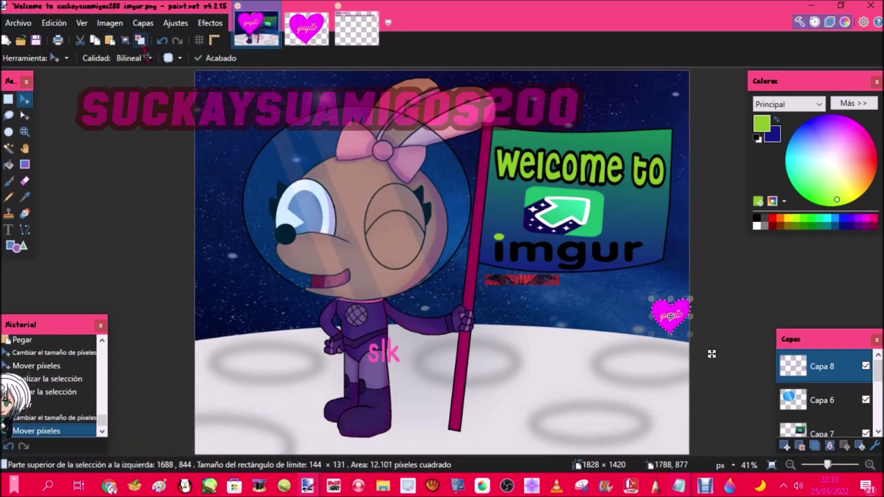
key("ctrl+d")
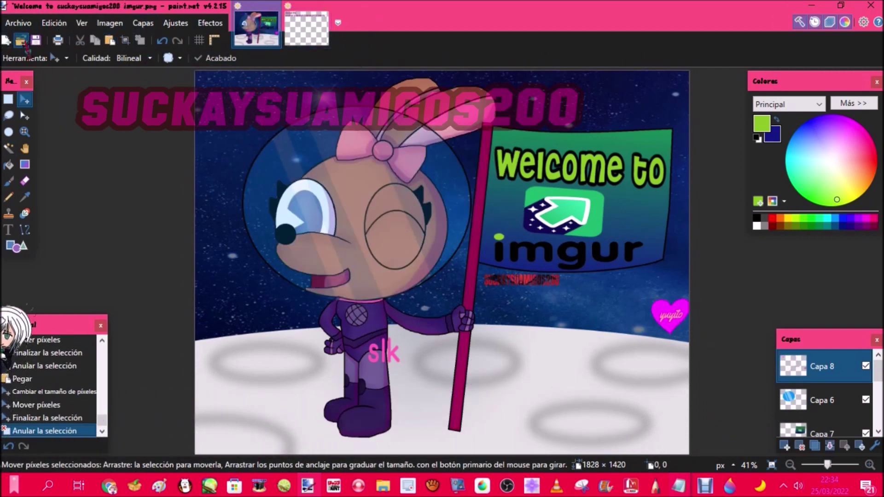
Open chibi sucka.png from the chibi sucka folder
left_click(21, 40)
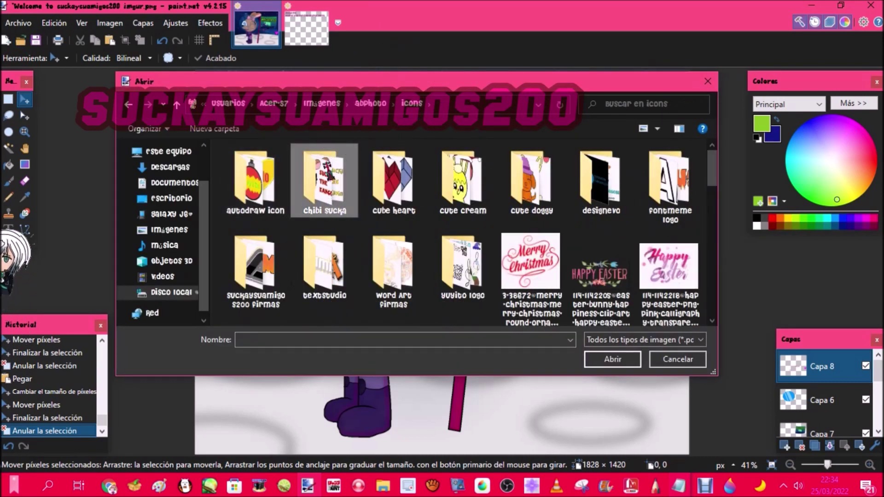
double_click(325, 171)
left_click(324, 182)
scroll(325, 230, "down", 1)
double_click(324, 292)
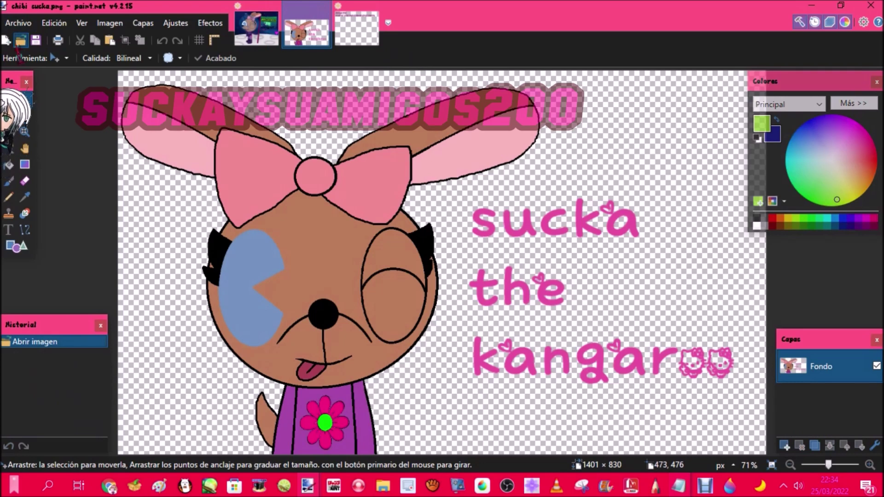
Open heart pixels.png from the cube heart folder and cute cream.png from the cute cream folder
key("ctrl+o")
left_click(411, 103)
double_click(394, 171)
double_click(387, 182)
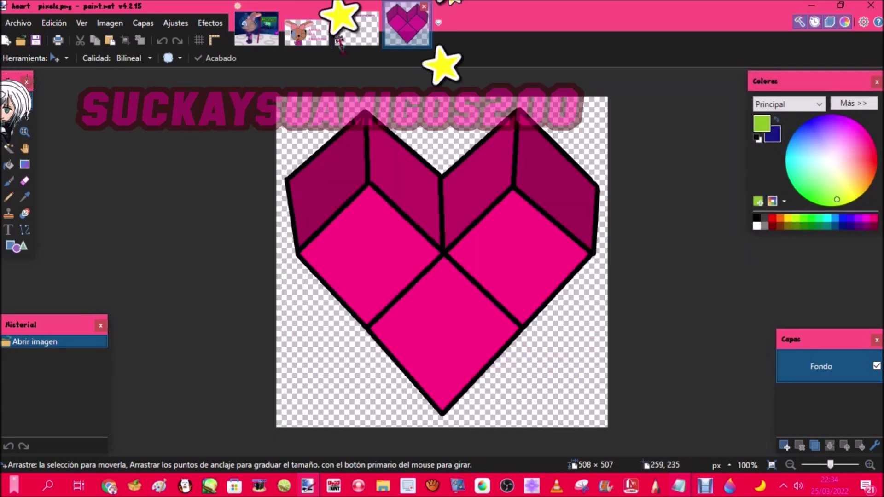
left_click(20, 40)
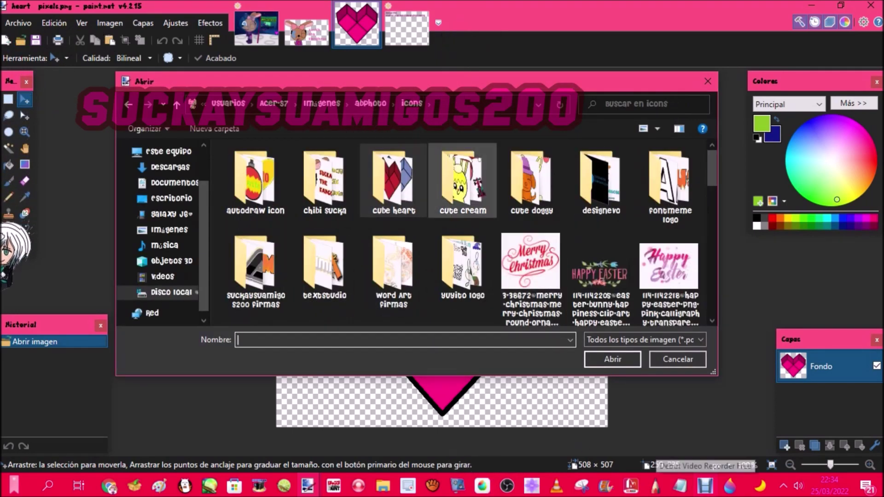
double_click(456, 180)
double_click(394, 270)
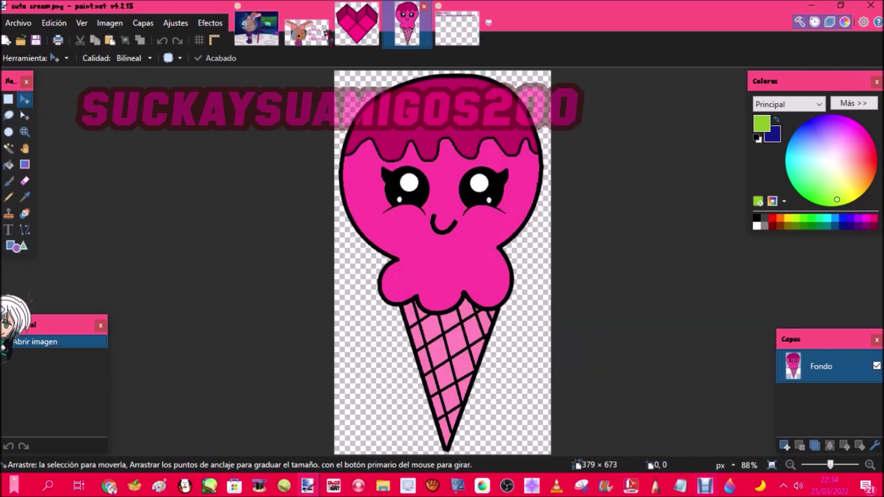
Copy the whole chibi sucka image into the moon scene and shrink it to about 260 × 130 px in the canvas's lower-right corner
left_click(306, 32)
left_click(139, 129)
left_click(256, 28)
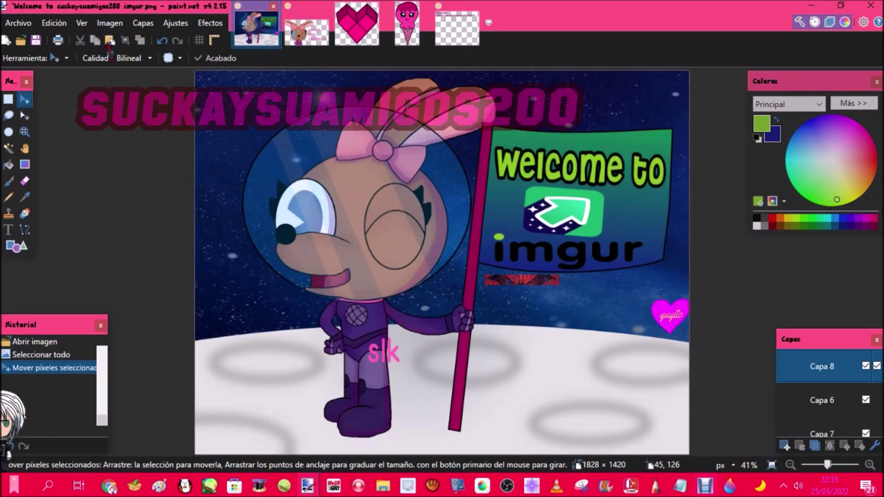
left_click(110, 40)
left_click_drag(571, 293, 271, 108)
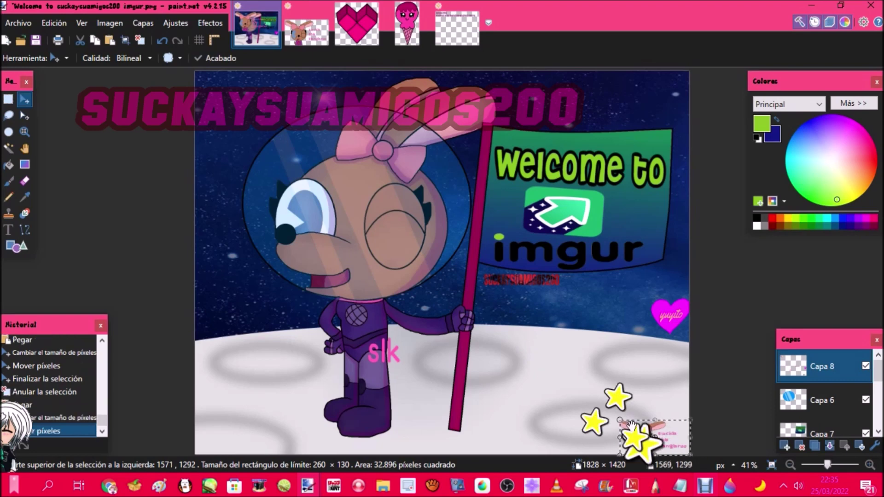
Close chibi sucka.png without saving, then select every part of the cube heart with the Magic Wand and copy it
left_click(326, 10)
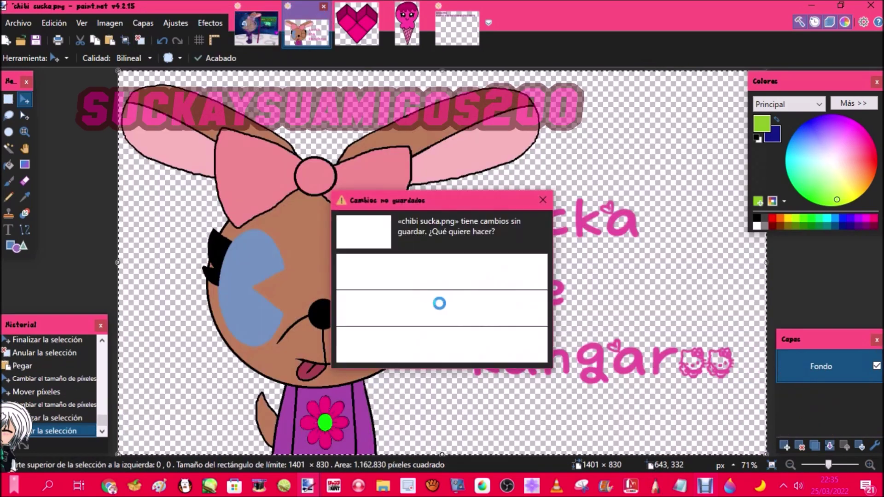
left_click(439, 303)
left_click(8, 148)
left_click(404, 251)
left_click(414, 260)
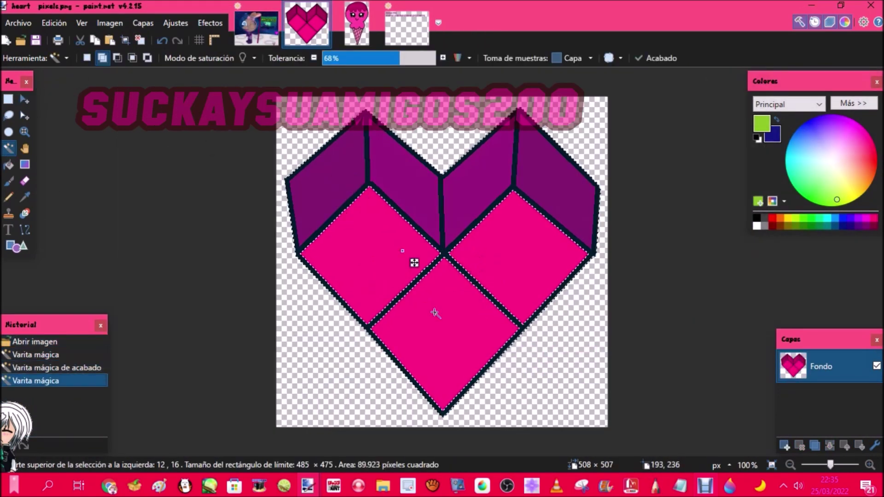
left_click(446, 322)
left_click(501, 253)
key("ctrl+c")
Paste the cube heart into the moon scene, shrink it, place it below the SUCKAYSUAMIGOS200 lettering beside the flagpole, and deselect it
left_click(256, 26)
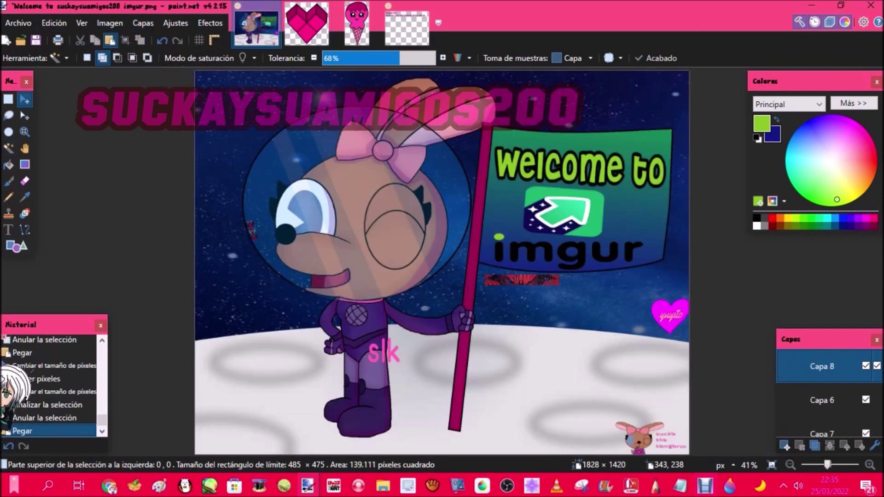
key("ctrl+v")
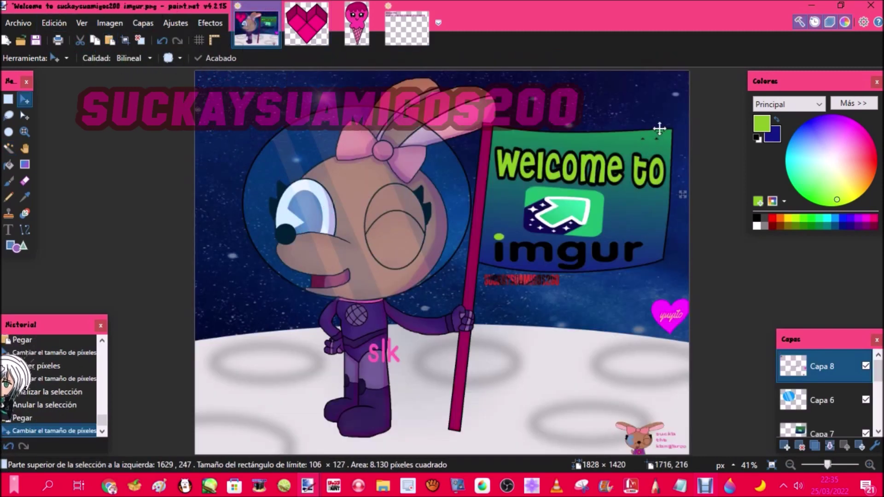
left_click(141, 40)
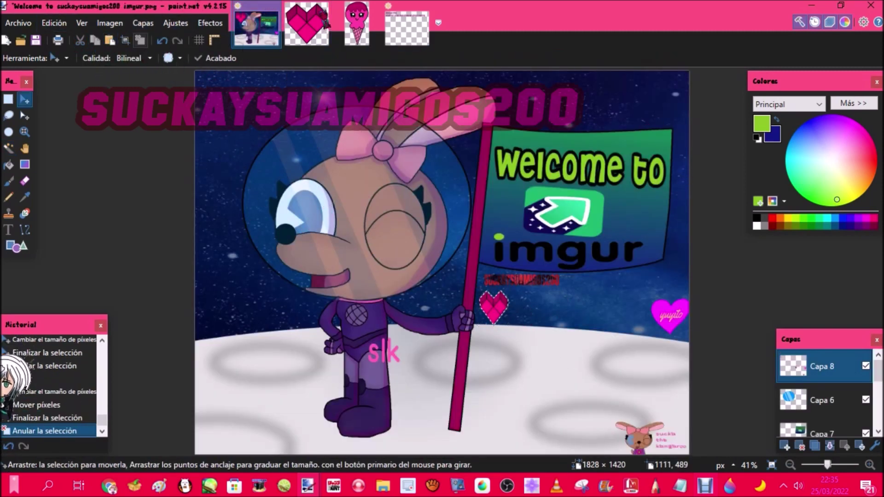
Copy the whole cute cream image into the moon scene, shrink it to about 72 × 198 px, and place it to the right of the flag
left_click(324, 23)
left_click(95, 40)
left_click(253, 28)
left_click(111, 41)
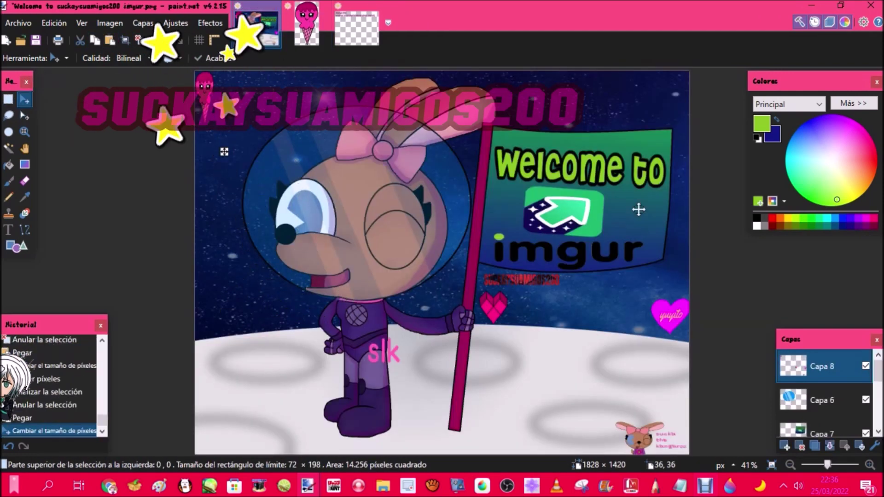
left_click_drag(204, 80, 678, 221)
Close the cute cream image without saving and open the pink dog image from the cute doggy folder
left_click(325, 7)
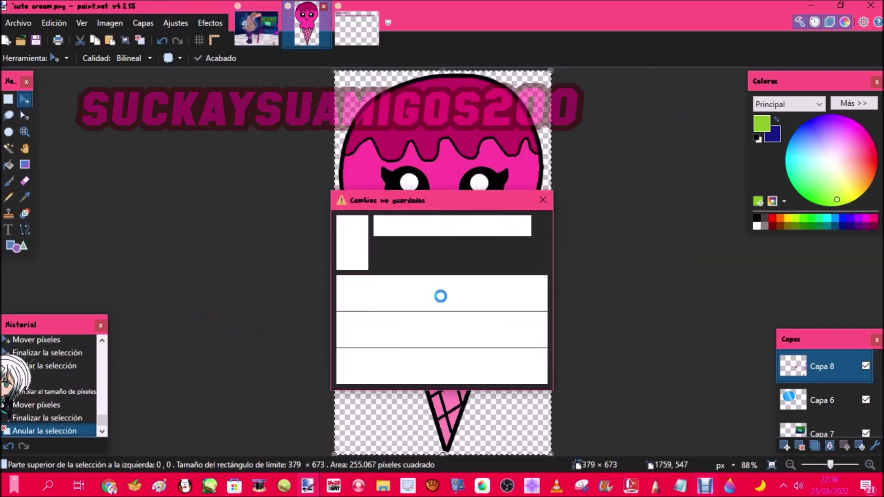
left_click(441, 328)
left_click(20, 43)
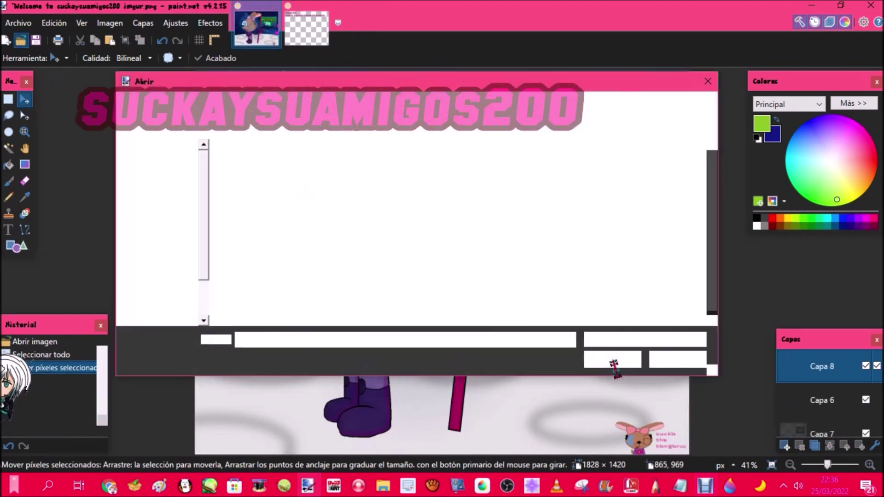
left_click(420, 111)
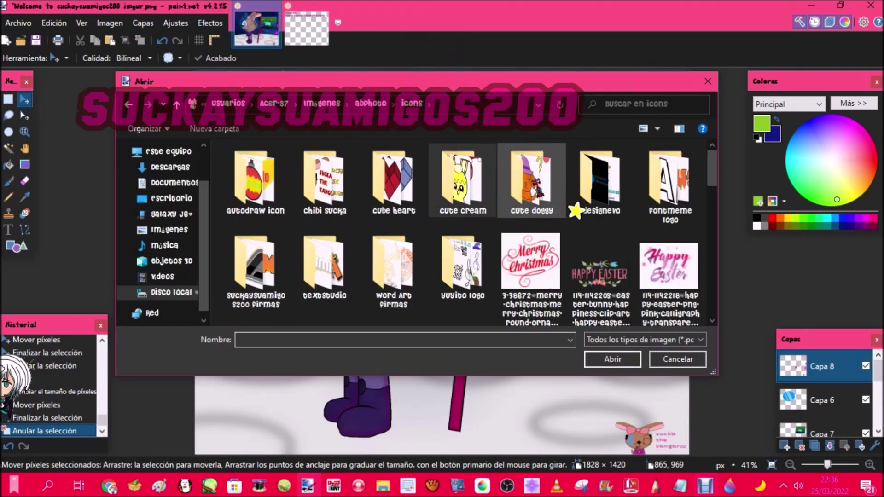
double_click(560, 203)
double_click(316, 262)
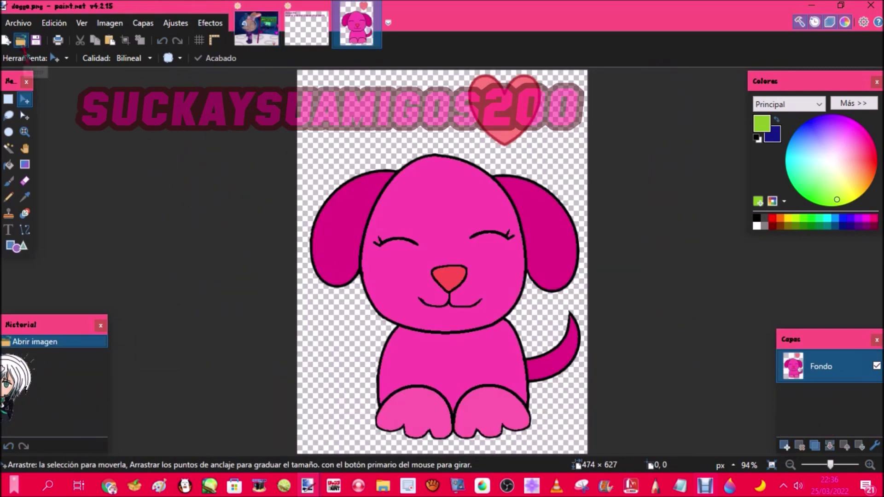
Open the pink heart logo from the designevo folder
left_click(21, 41)
left_click(413, 103)
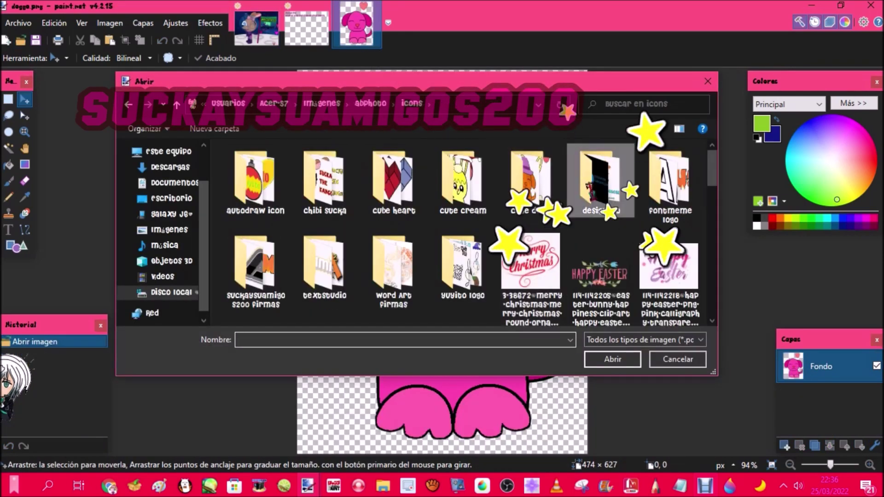
double_click(685, 212)
double_click(680, 211)
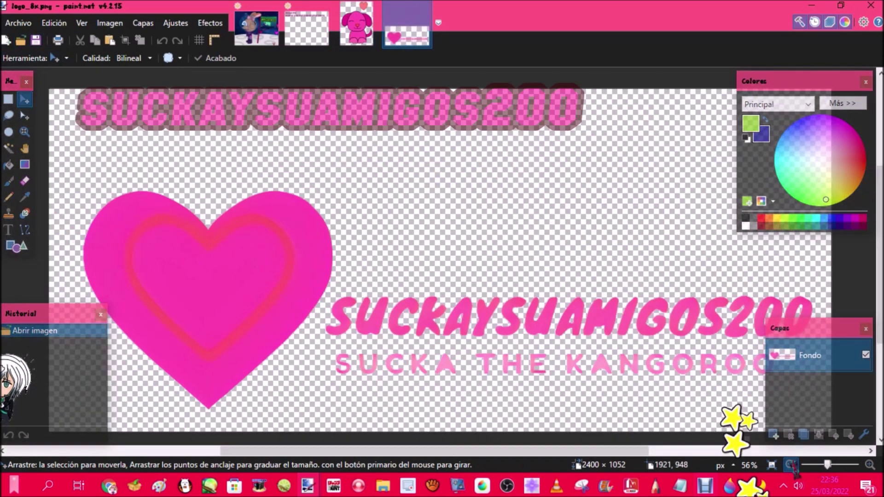
left_click(791, 465)
left_click(791, 465)
Open the pink logo suckaysuamigos200.png from the fontmeme logo folder
left_click(21, 41)
left_click(411, 105)
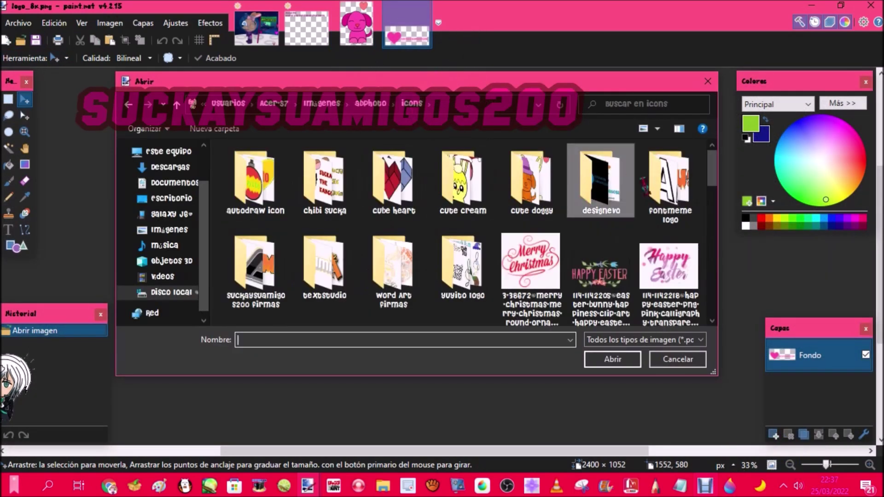
double_click(656, 178)
double_click(534, 199)
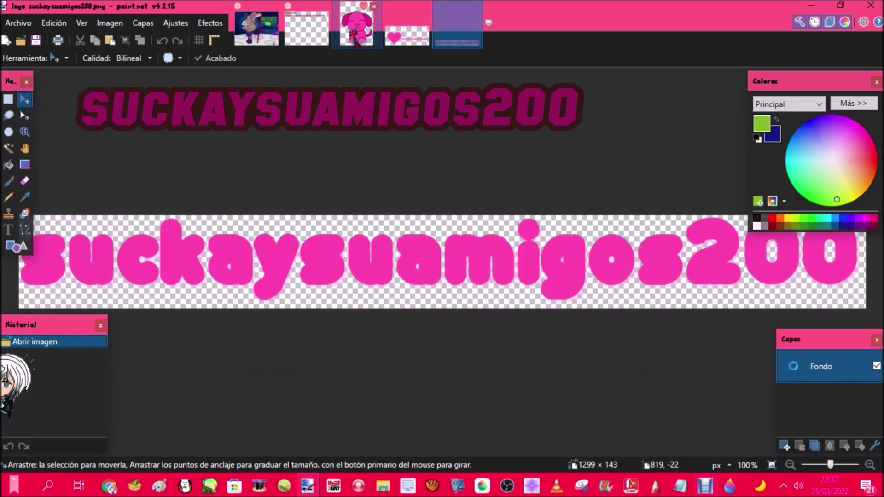
Copy the pink dog into the moon scene, shrink it to about 113 × 195 px beside the lower flagpole, and close its source unsaved
left_click(353, 32)
left_click(256, 28)
key("ctrl+v")
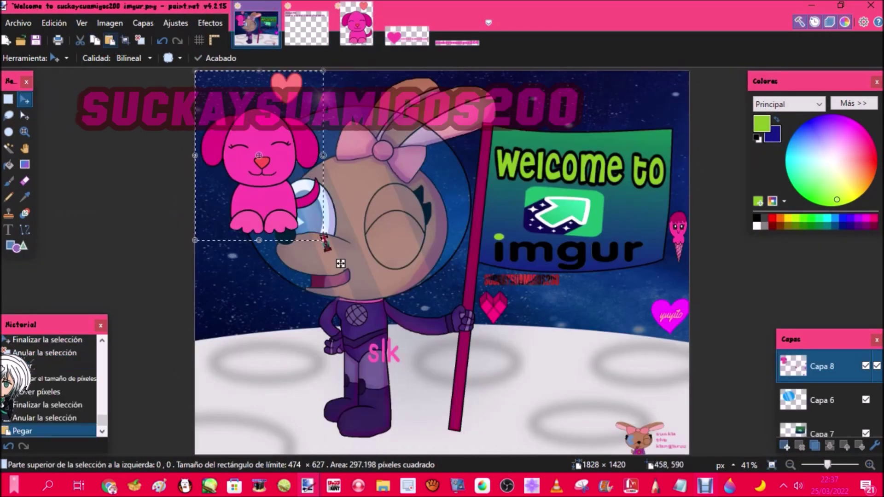
left_click_drag(233, 121, 232, 123)
left_click_drag(213, 84, 486, 346)
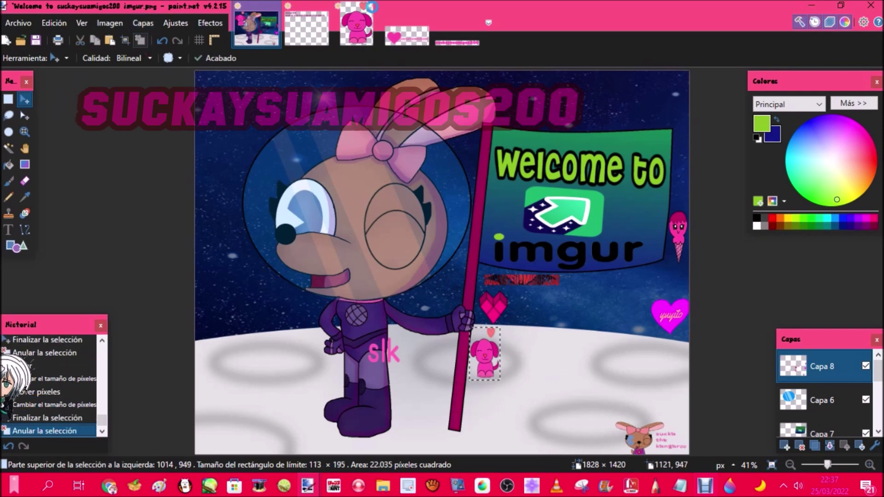
left_click(372, 6)
left_click(382, 322)
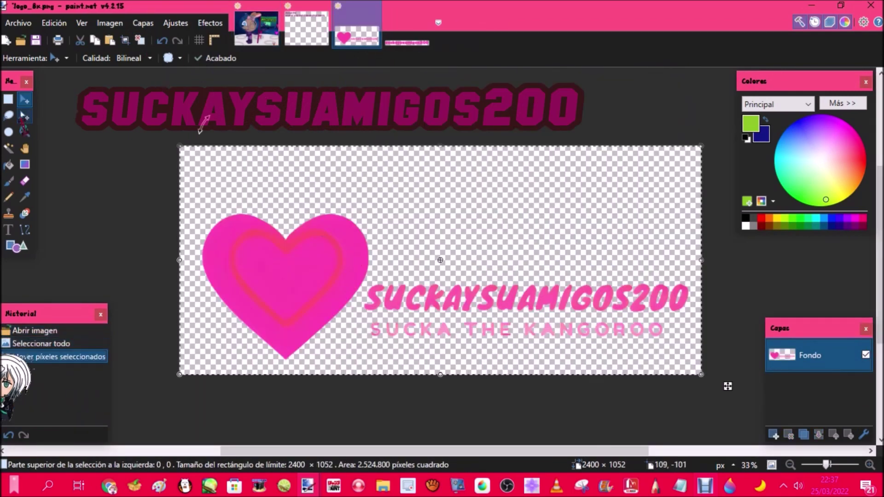
Trim the heart logo's selection to about 2310 × 773 px, copy it into the moon scene, and shrink it into place beside the dog
key("m")
left_click_drag(180, 147, 203, 206)
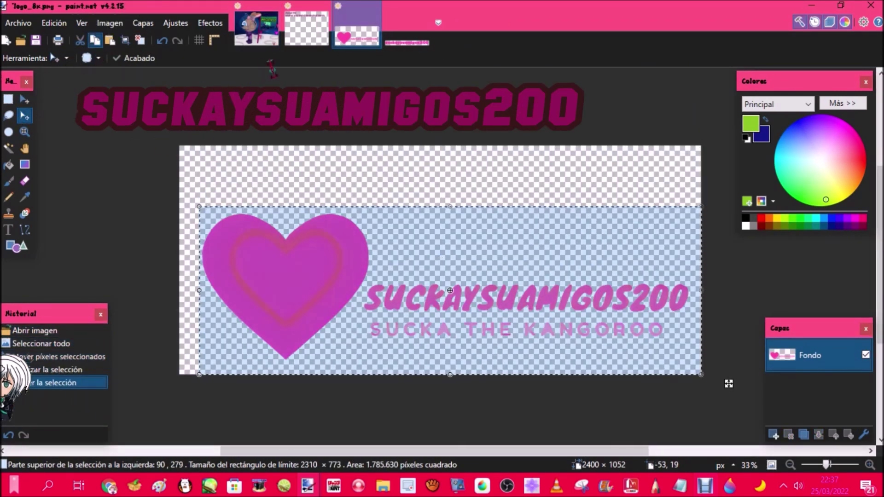
left_click(257, 29)
key("ctrl+v")
left_click(442, 289)
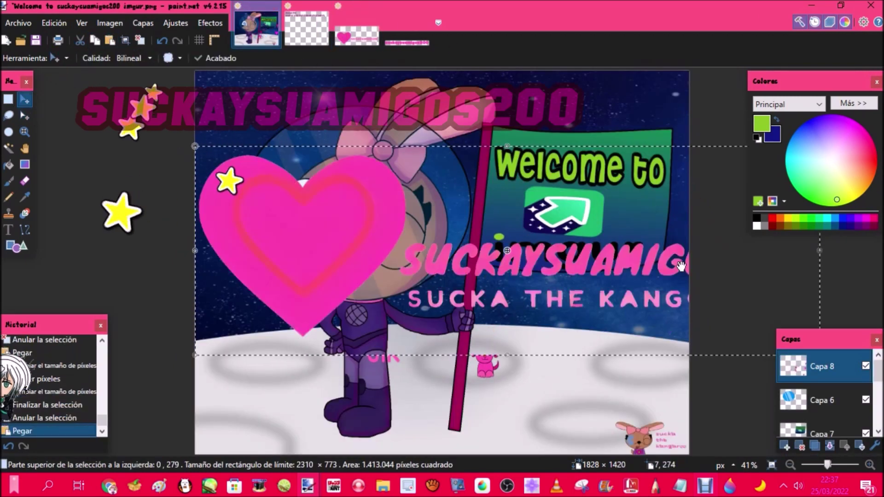
left_click_drag(680, 266, 731, 300)
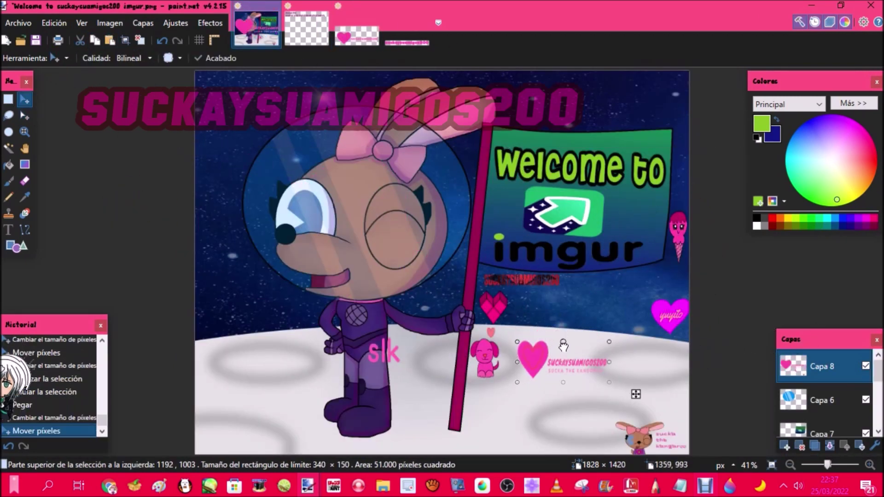
left_click_drag(585, 360, 587, 334)
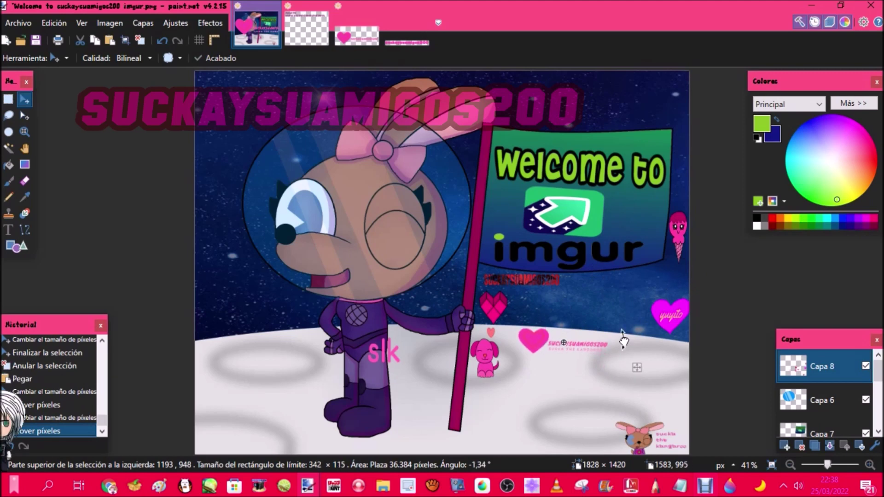
left_click(139, 41)
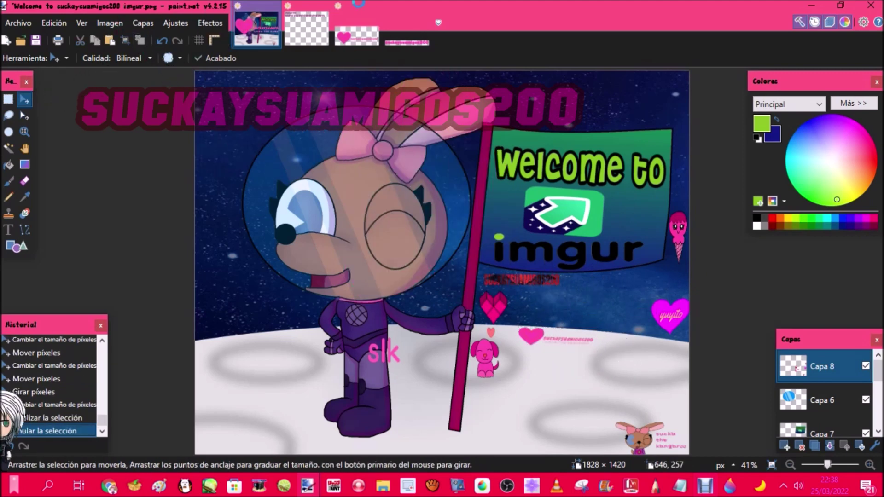
Close the heart logo image without saving and select the whole pink logo suckaysuamigos200 image
left_click(376, 6)
left_click(425, 308)
left_click(428, 304)
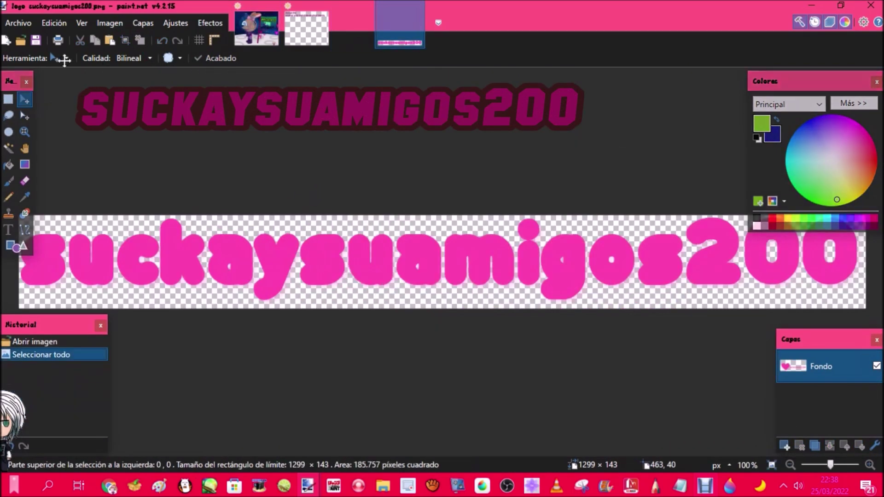
Paste the pink lettering into the moon scene, shrink it to about 384 × 52 px at the canvas's upper edge, and close its source unsaved
left_click(256, 28)
key("ctrl+v")
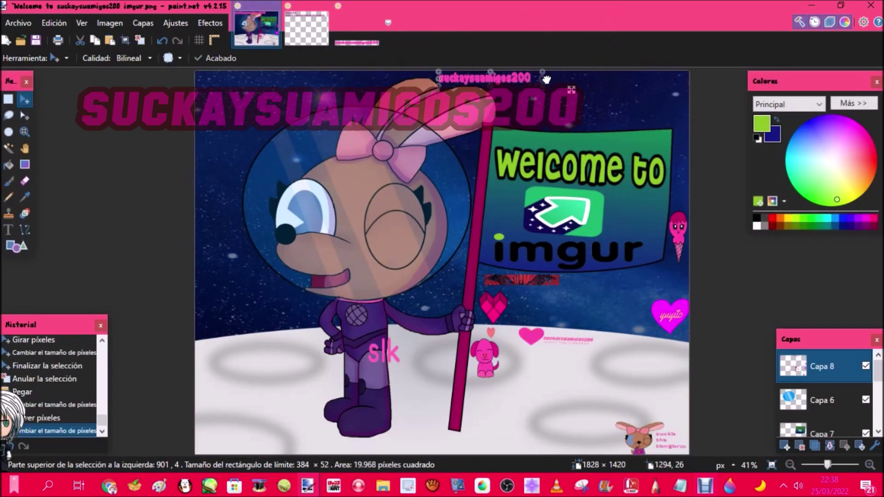
left_click(140, 41)
left_click(376, 7)
left_click(411, 302)
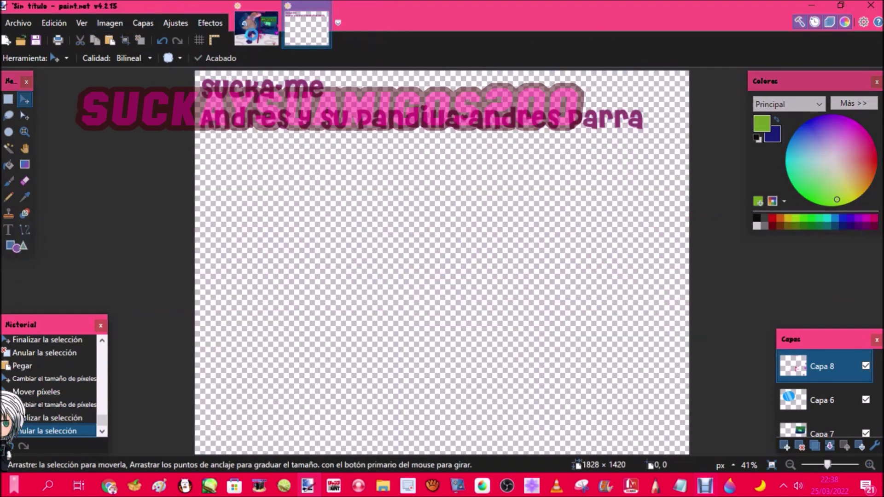
Open the pink script suckaysuamigos200 logo.png from the suckaysuamigos200 firmas folder
left_click(256, 28)
left_click(18, 41)
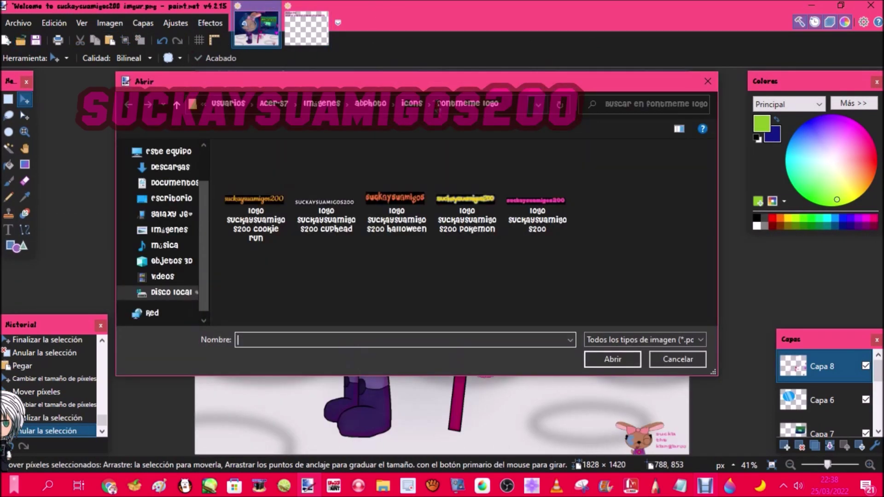
left_click(405, 102)
double_click(249, 286)
scroll(498, 245, "down", 3)
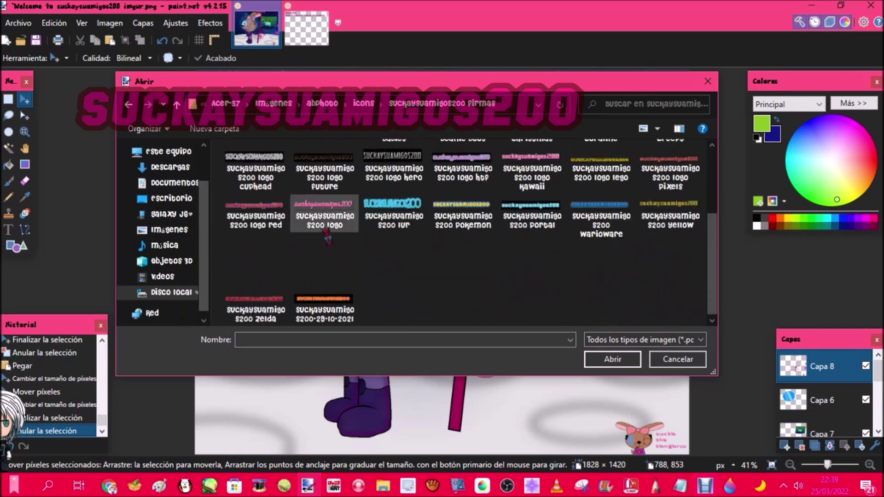
double_click(324, 224)
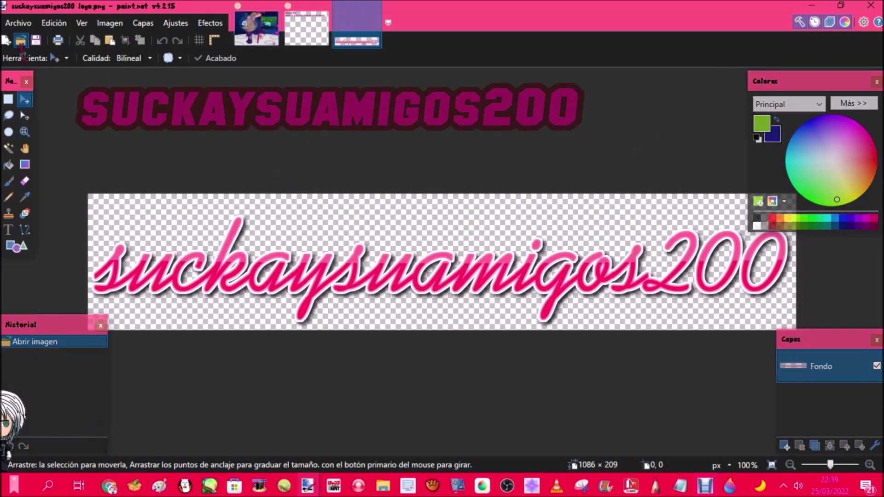
left_click(20, 41)
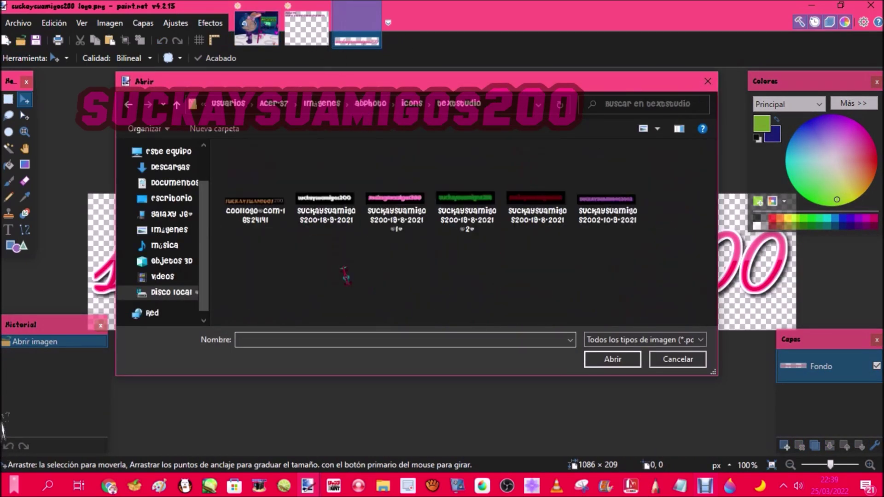
key("Escape")
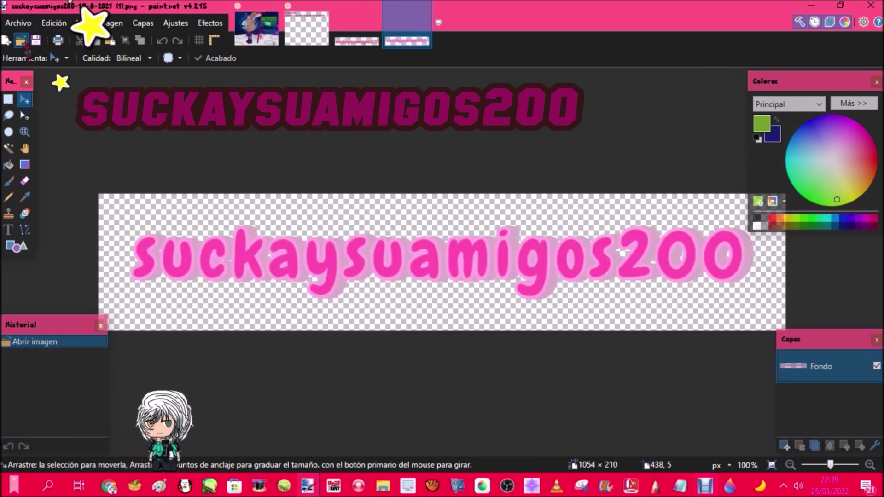
left_click(22, 41)
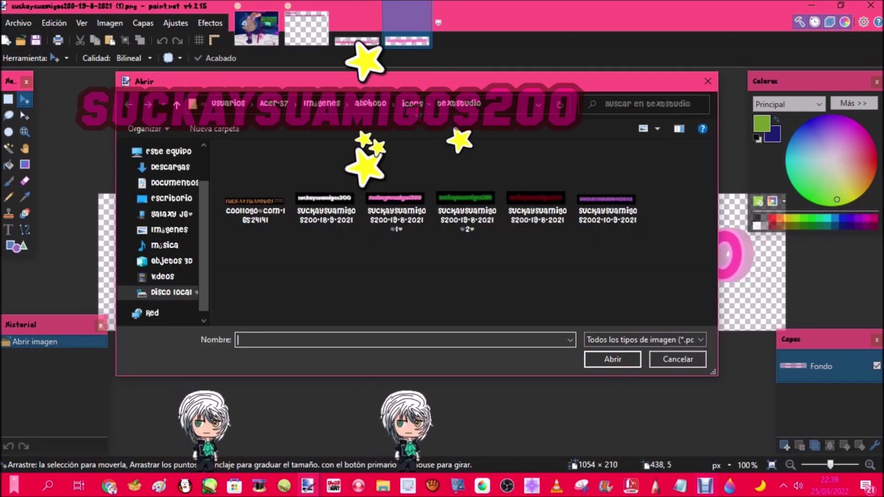
double_click(383, 261)
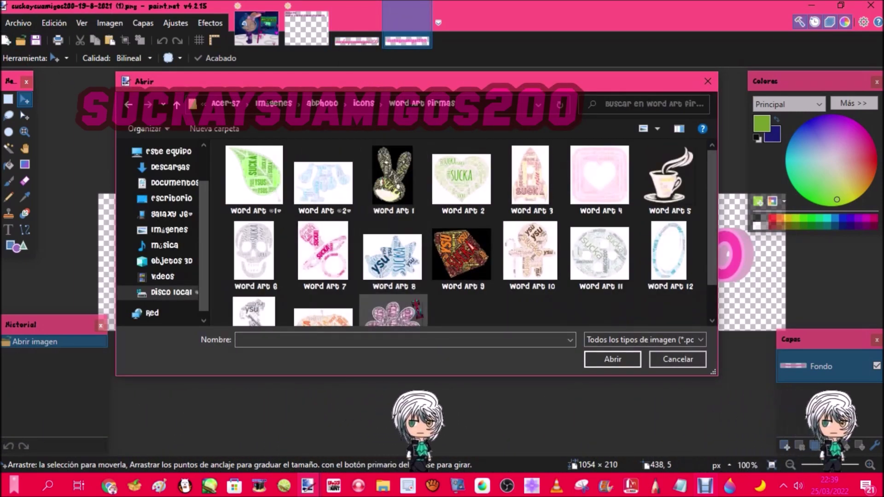
key("Escape")
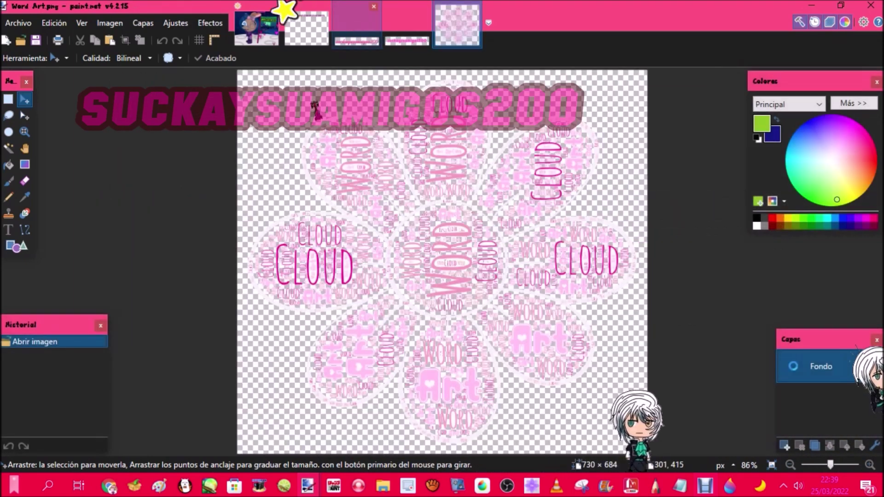
Copy the whole script suckaysuamigos200 logo into the moon scene, shrink it, place it just above the flag, and deselect it
left_click(357, 34)
left_click(220, 245)
left_click(95, 40)
key("ctrl+c")
left_click(256, 28)
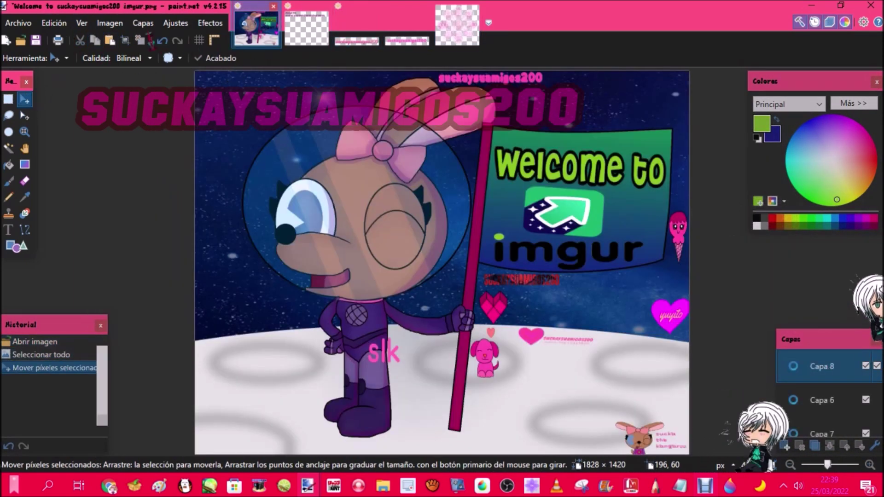
key("ctrl+v")
left_click_drag(338, 93, 605, 115)
left_click_drag(549, 105, 550, 107)
left_click(140, 40)
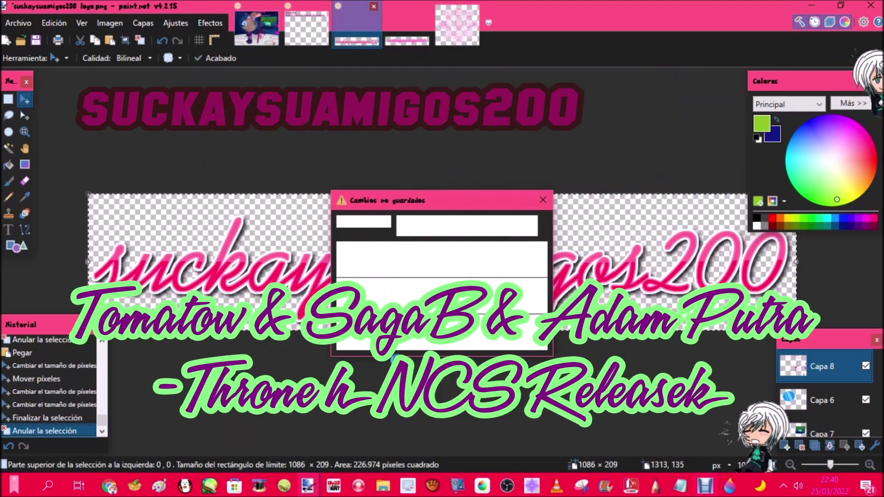
Copy the 19-8-2021 (1) lettering with the Magic Wand into the moon scene, shrink it to about 328 × 53 px left of the astronaut's arm, and close its source
left_click(162, 255)
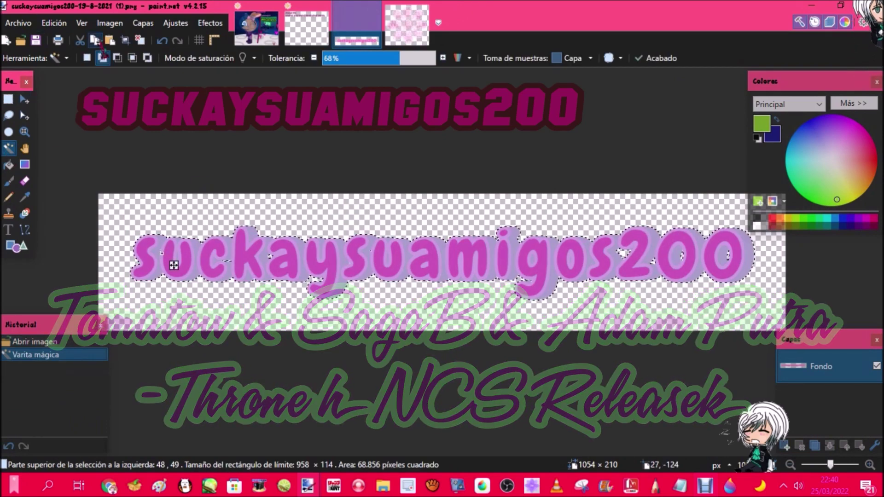
left_click(95, 40)
left_click(255, 28)
left_click(109, 40)
left_click_drag(467, 116, 299, 321)
key("Return")
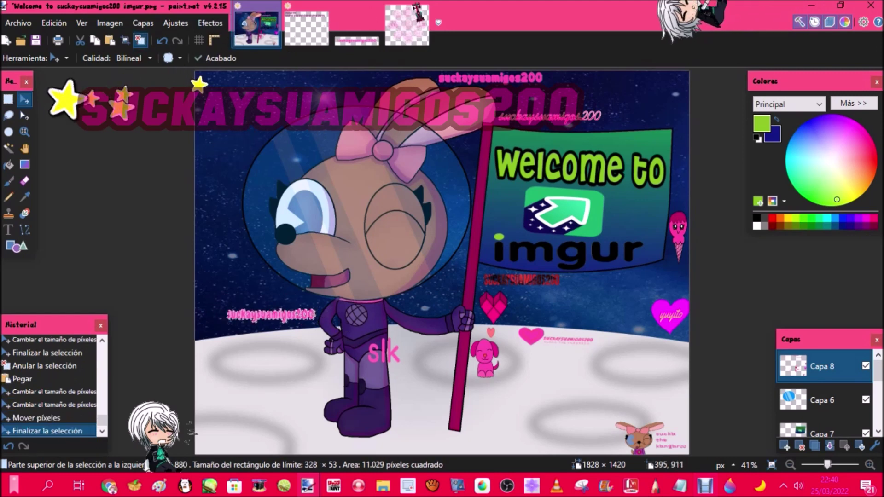
key("Return")
left_click(376, 7)
Copy the whole flower Word Art into the moon scene, shrink it, place it on the ground left of the chibi sucka logo, and deselect it
left_click(357, 25)
key("ctrl+a")
key("ctrl+c")
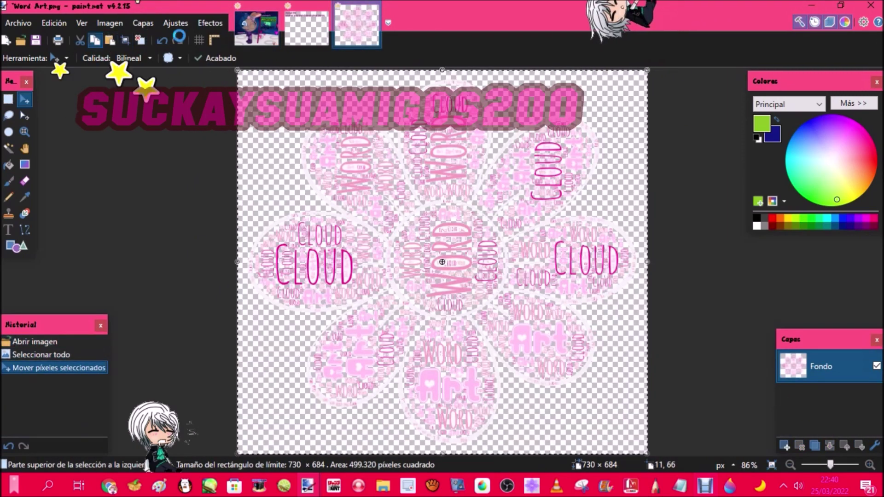
left_click(256, 24)
key("ctrl+v")
left_click_drag(388, 255, 242, 116)
left_click_drag(222, 82, 562, 395)
left_click(140, 40)
Close the flower Word Art.png image and return to the moon scene
left_click(376, 16)
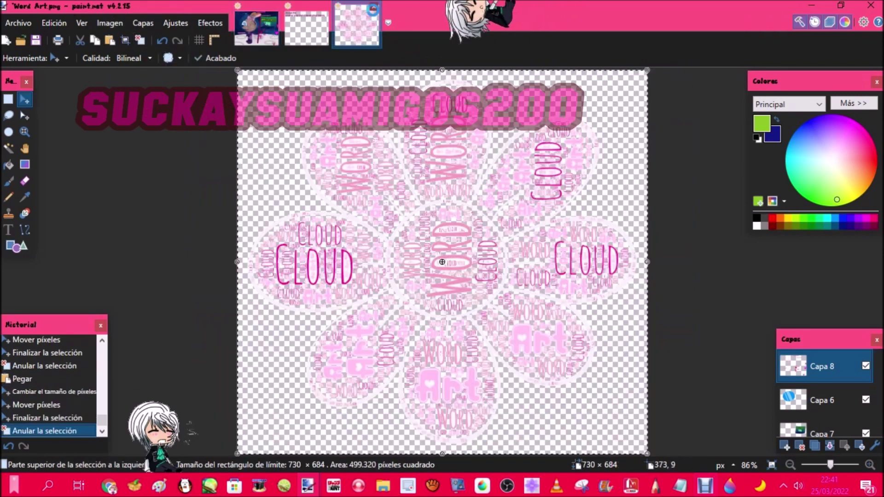
left_click(376, 6)
left_click(391, 318)
left_click(256, 25)
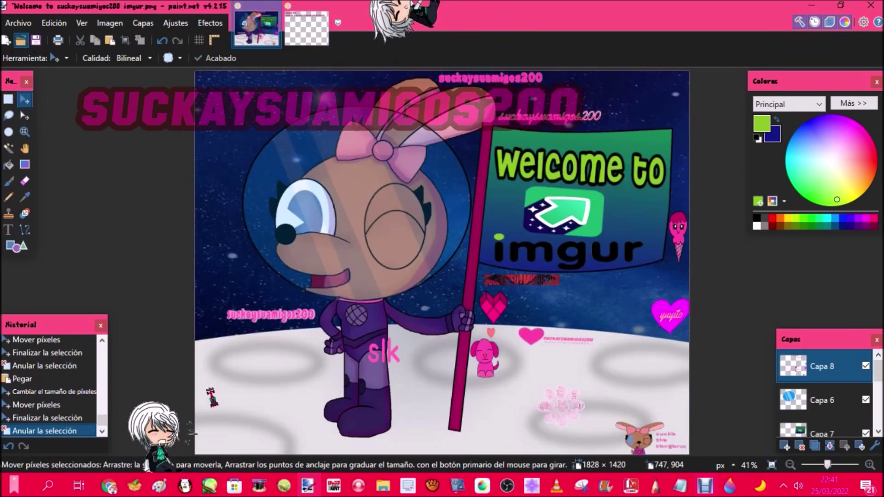
Open YUYITO LOGO 3 from the yuyito logo folder inside icons
left_click(20, 41)
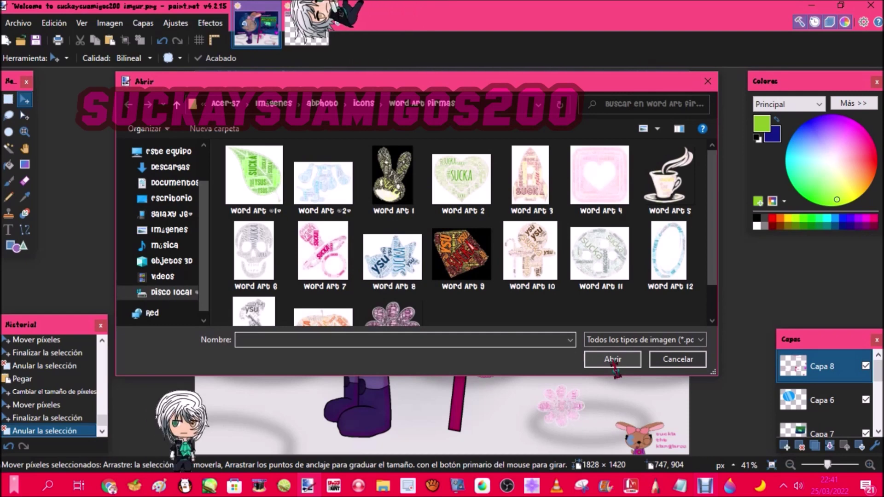
left_click(364, 103)
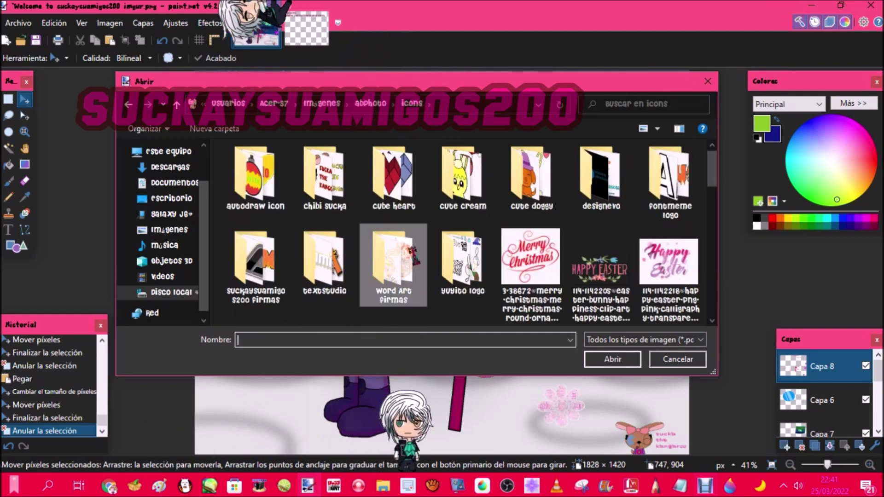
double_click(461, 246)
scroll(667, 198, "down", 3)
scroll(665, 198, "down", 10)
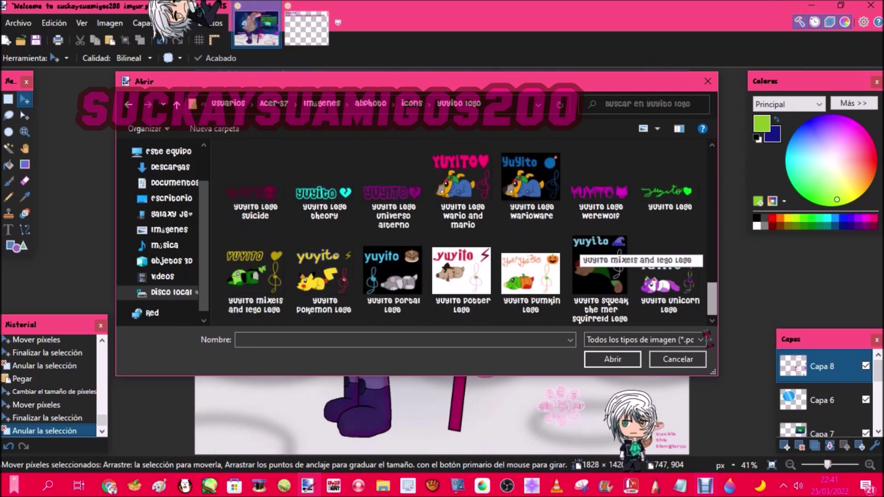
left_click(532, 256)
scroll(506, 256, "up", 6)
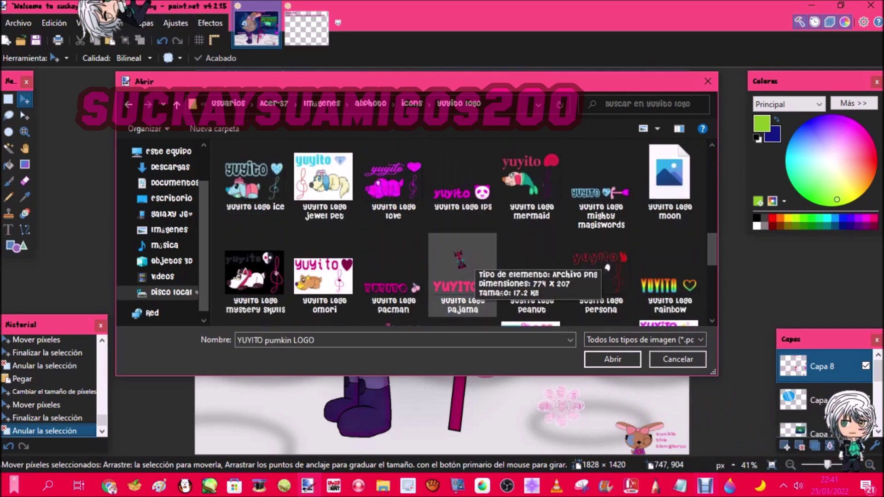
scroll(479, 258, "up", 3)
scroll(459, 258, "up", 3)
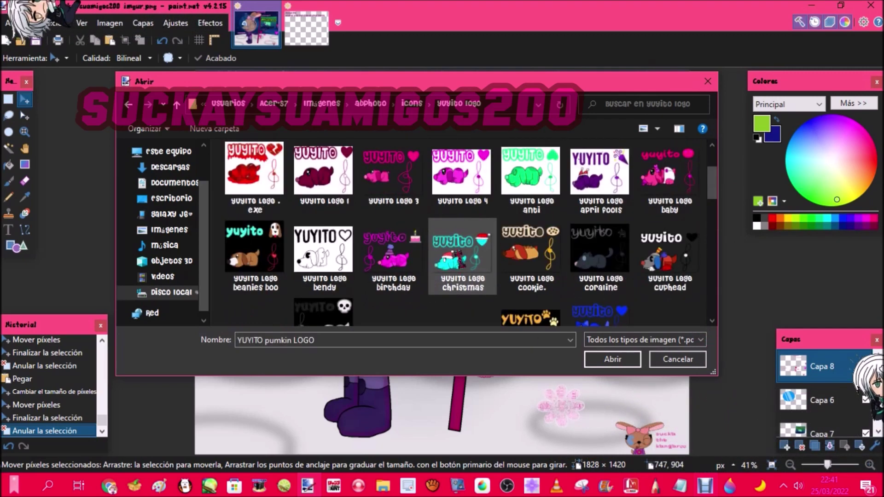
double_click(399, 191)
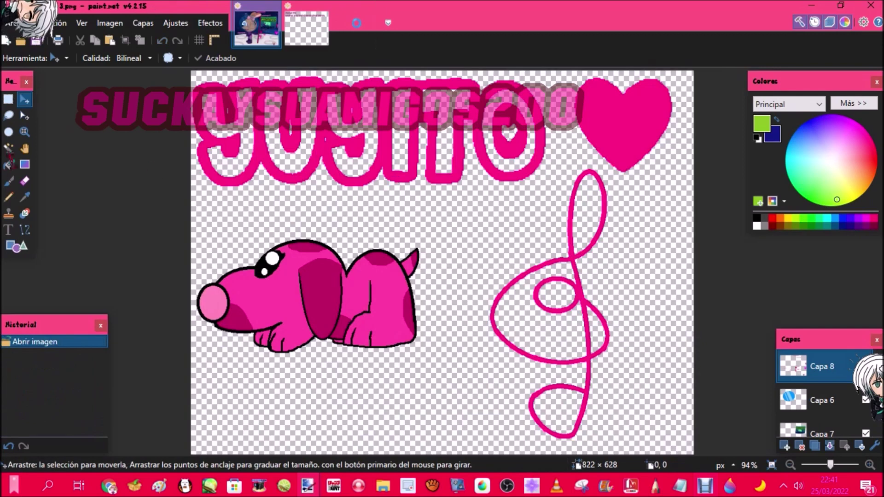
Copy the YUYITO lettering and heart with the Magic Wand into the moon scene, and place them, shrunk, in the canvas's lower-left corner
left_click(9, 148)
left_click(482, 110)
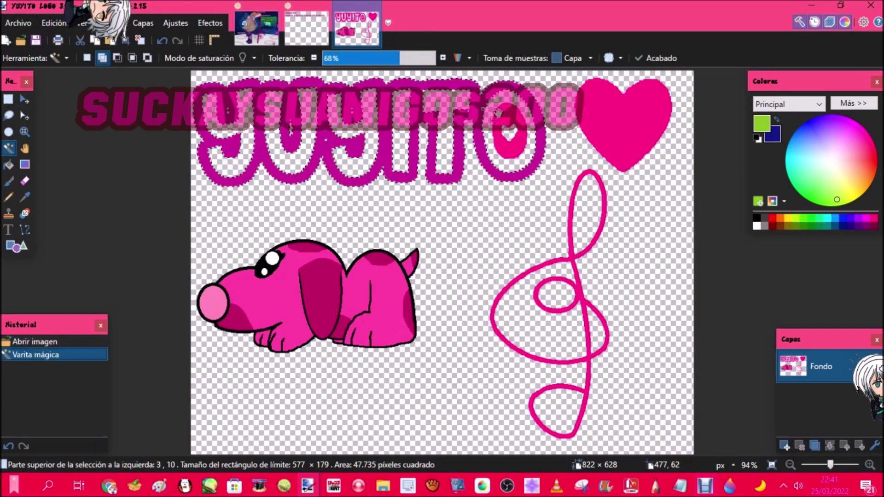
left_click(489, 115)
left_click(613, 136)
key("ctrl+c")
key("ctrl+Tab")
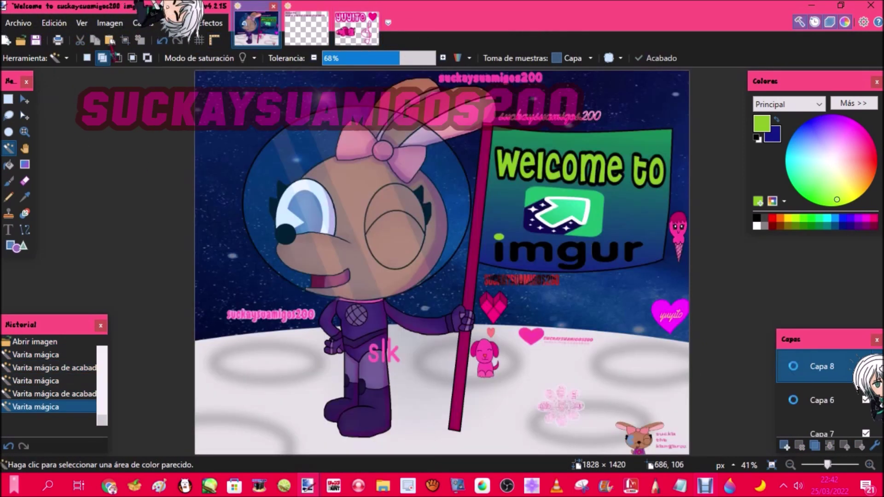
key("ctrl+v")
left_click_drag(388, 399, 388, 421)
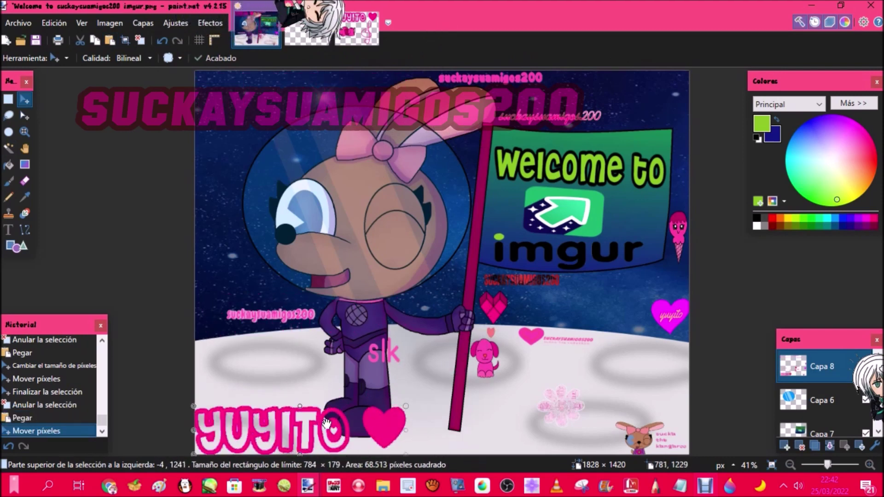
left_click_drag(325, 423, 315, 432)
Return to YUYITO LOGO 3.png and clear the selection around the lettering and heart
left_click(357, 28)
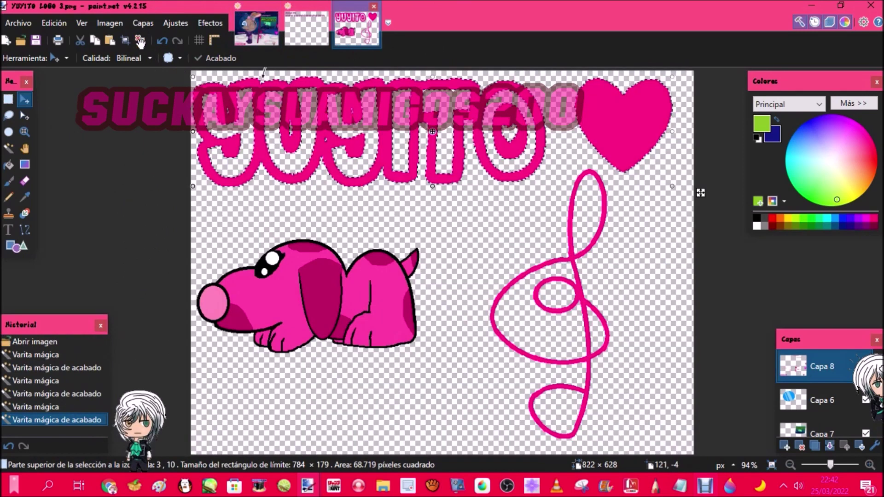
left_click(141, 41)
left_click(10, 146)
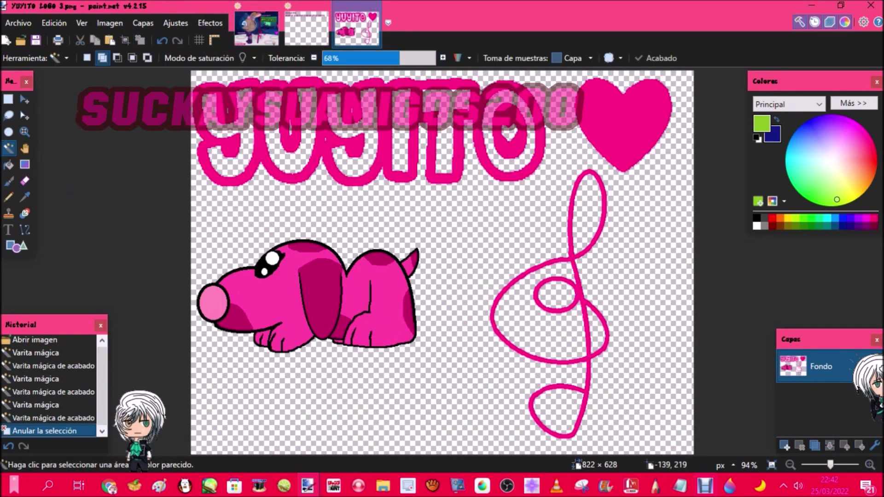
mouse_move(352, 258)
left_mouse_down()
mouse_move(267, 225)
mouse_move(182, 299)
left_mouse_up()
left_click(139, 42)
left_click(8, 148)
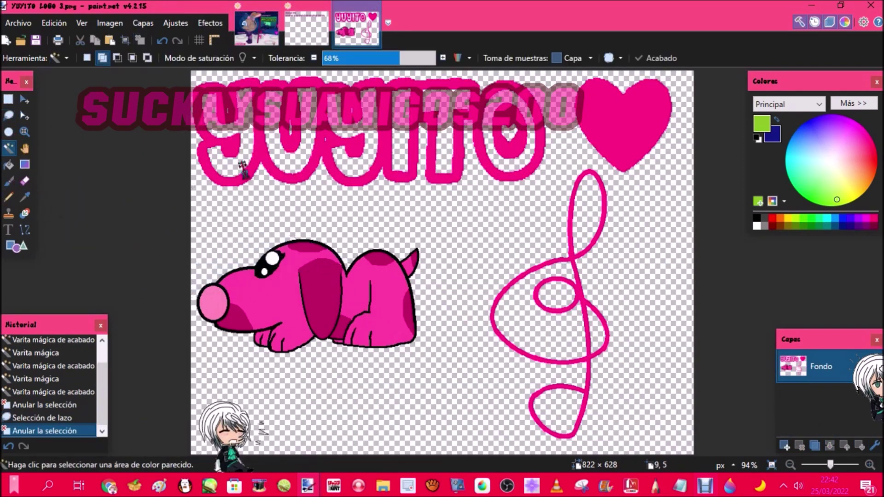
Select the entire pink dog with the Magic Wand, adding the missed eye and paw areas with the Lasso
left_click(273, 259)
left_click(265, 264)
left_click(255, 290)
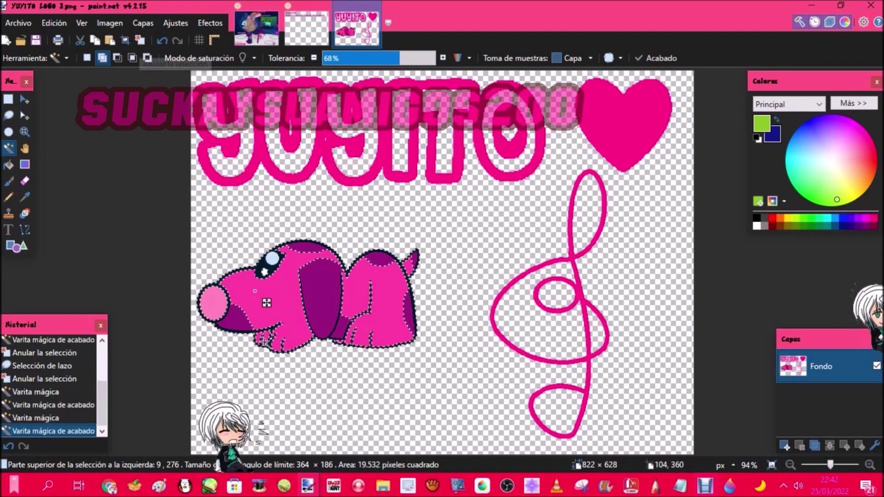
left_click(224, 300)
left_click(266, 338)
left_click(410, 264)
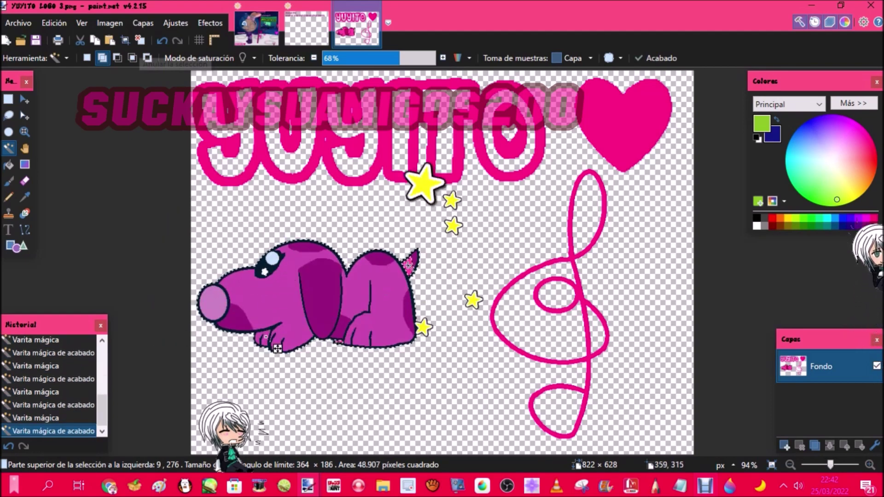
left_click(338, 341)
left_click(10, 116)
left_click_drag(266, 260, 340, 343)
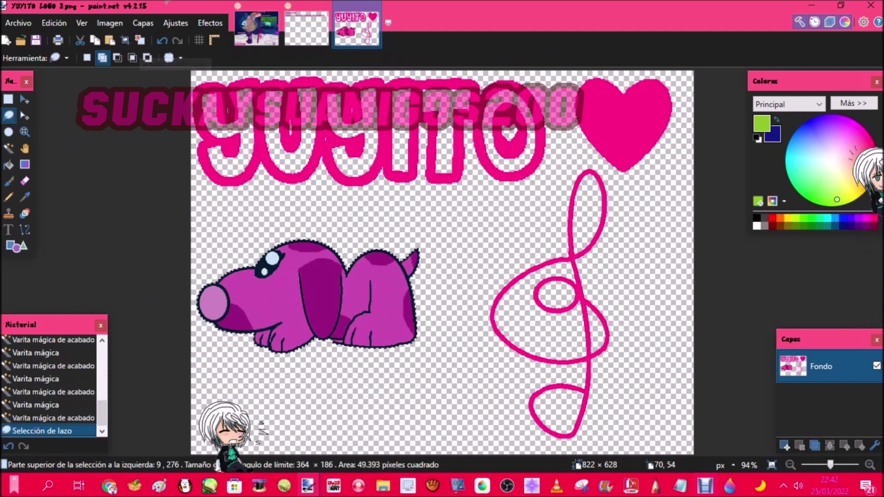
Copy the pink dog into the moon scene, shrink it, place it between the astronaut's feet and the flagpole base, and deselect it
key("ctrl+c")
left_click(257, 28)
key("ctrl+v")
left_click_drag(272, 361, 270, 378)
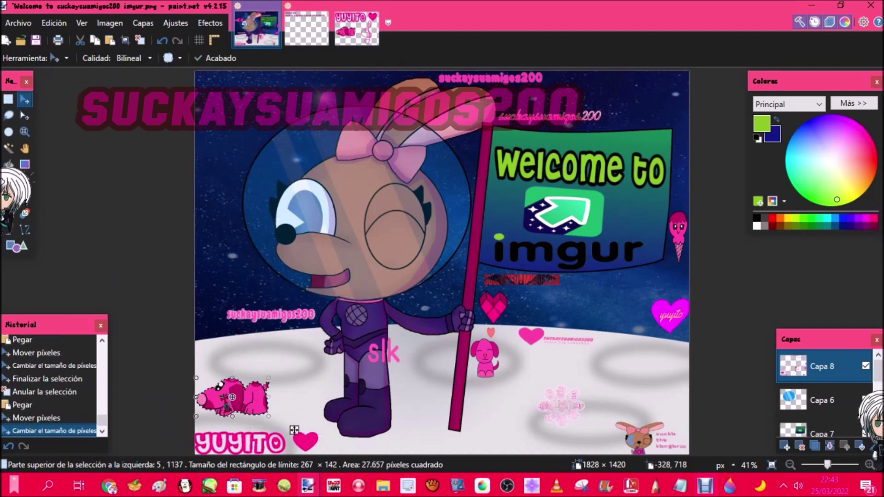
left_click_drag(438, 432, 445, 436)
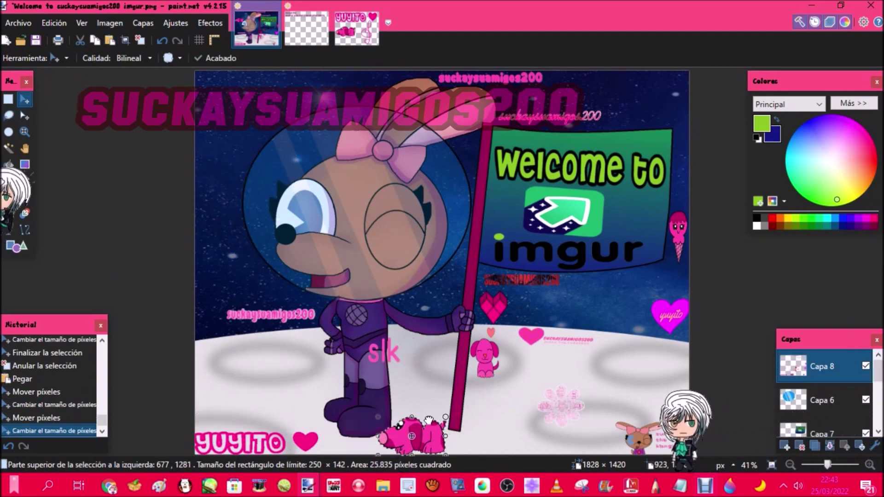
left_click_drag(376, 439, 384, 440)
left_click(140, 40)
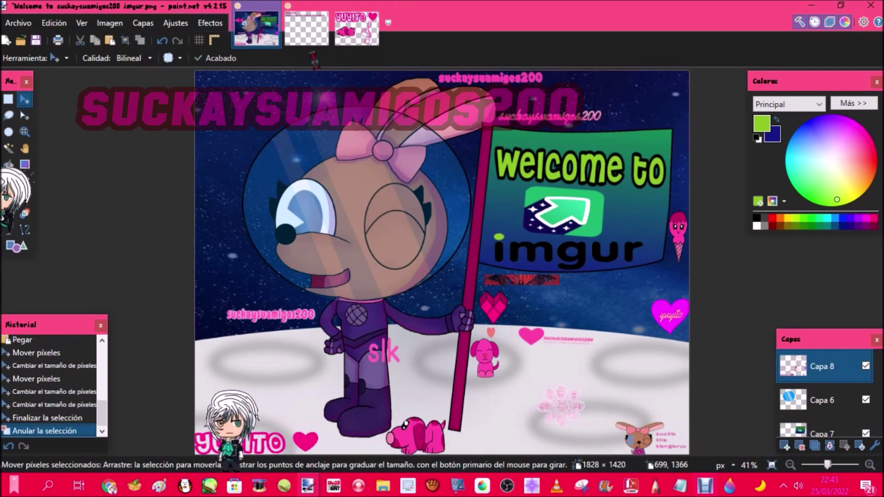
Copy the pink treble clef with the Magic Wand into the moon scene, narrow it, place it above the YUYITO lettering, and deselect it
left_click(356, 28)
key("ctrl+d")
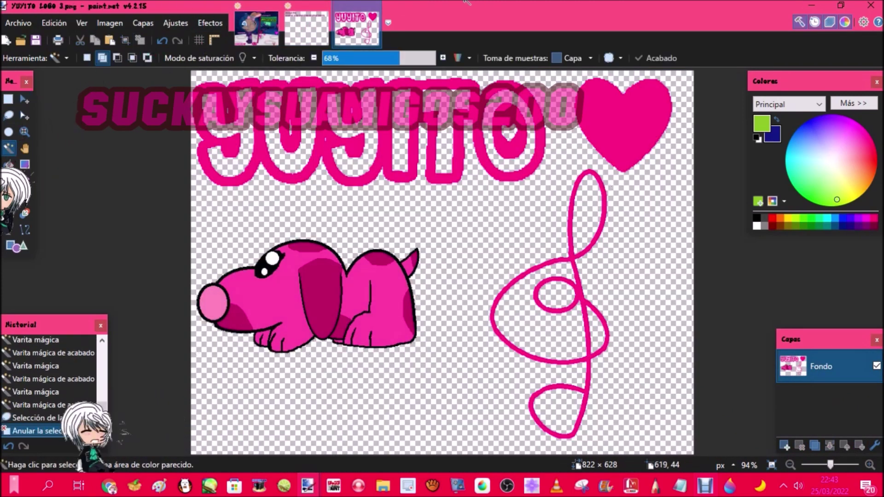
left_click(573, 256)
key("ctrl+c")
key("ctrl+Tab")
key("ctrl+v")
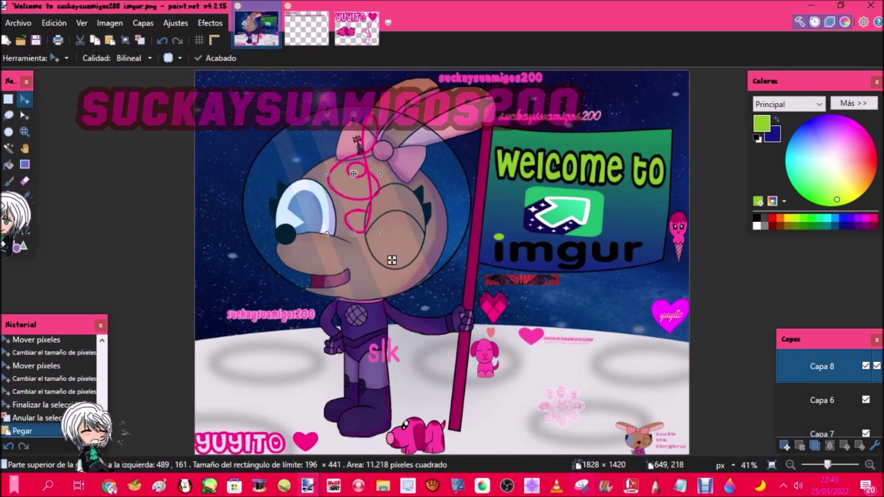
left_click_drag(234, 325, 225, 305)
key("ctrl+d")
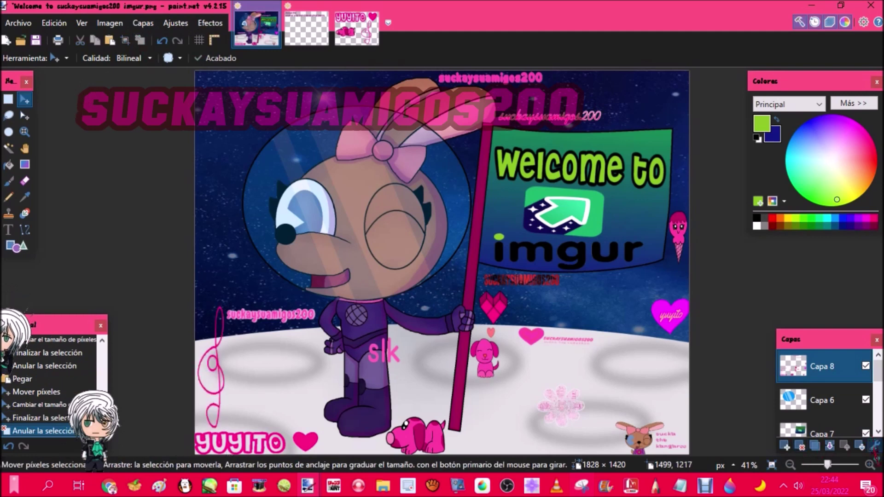
Set the opacity of layer Capa 8 to 29 and close YUYITO LOGO 3.png
key("F4")
left_click_drag(479, 275, 380, 276)
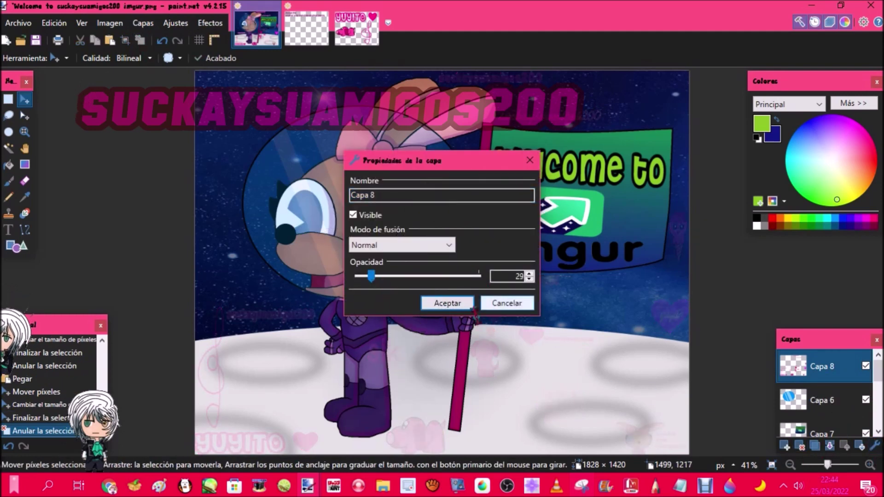
left_click(460, 304)
left_click(357, 28)
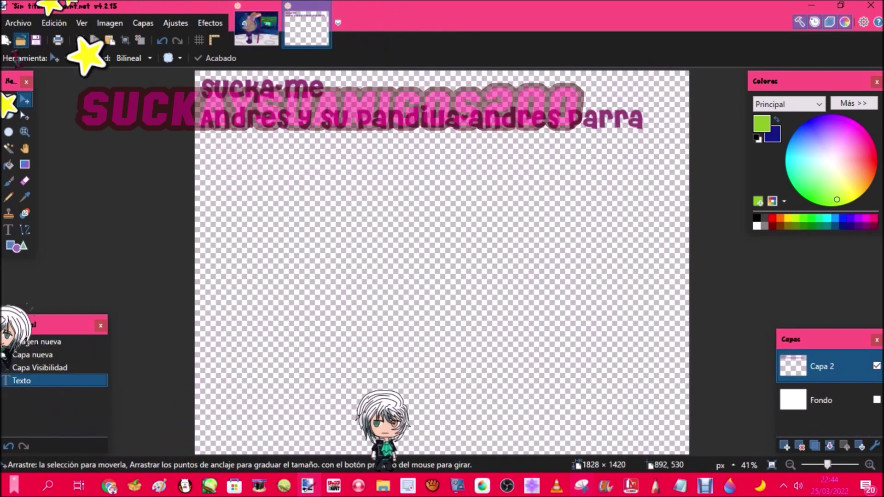
Browse the subfolders of abphoto for another signature image to open
left_click(20, 40)
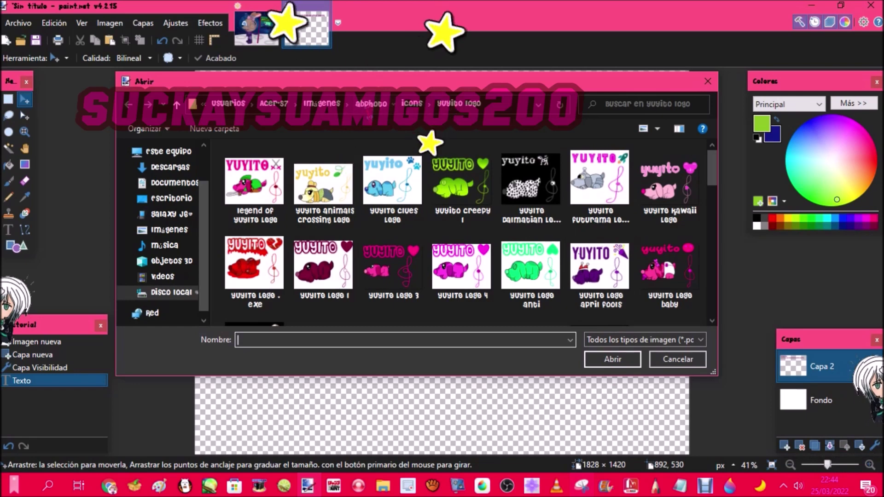
left_click(371, 104)
key("l")
key("Down")
key("Left")
key("Left")
key("Left")
key("Left")
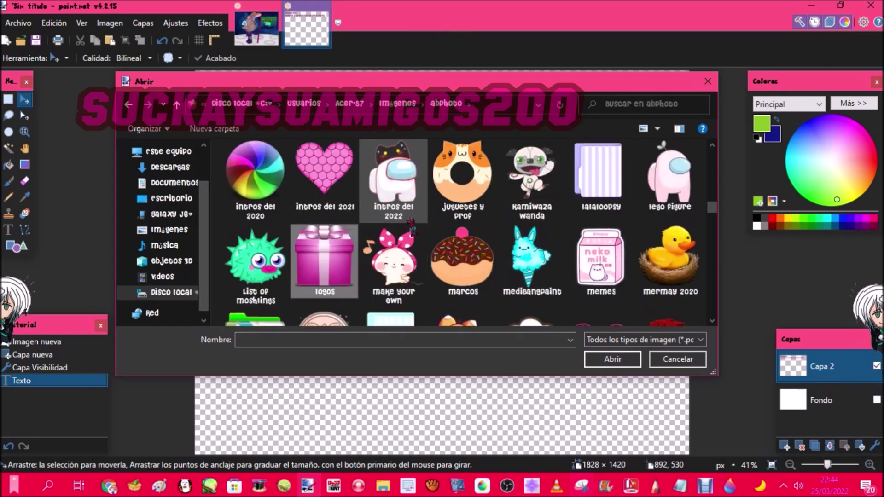
key("Return")
key("alt+Up")
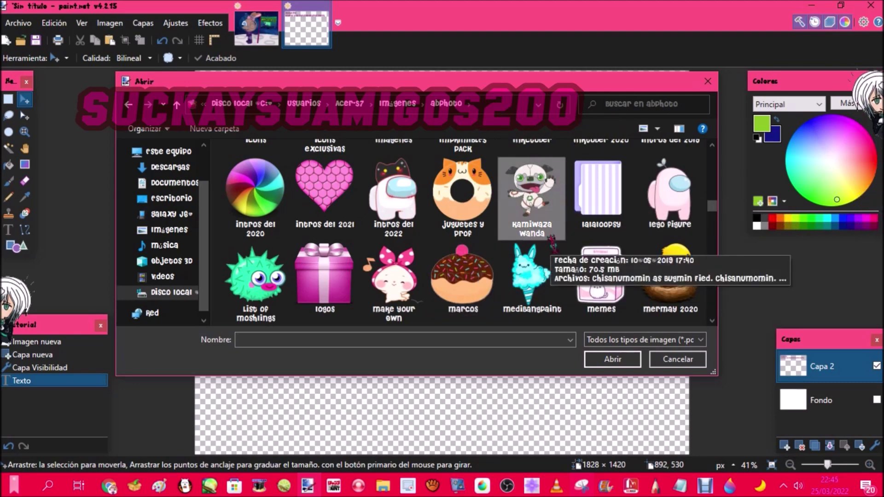
Open firma 1.png from the otra firma folder inside abphoto
key("o")
key("p")
key("Left")
key("Left")
key("Return")
scroll(551, 247, "down", 3)
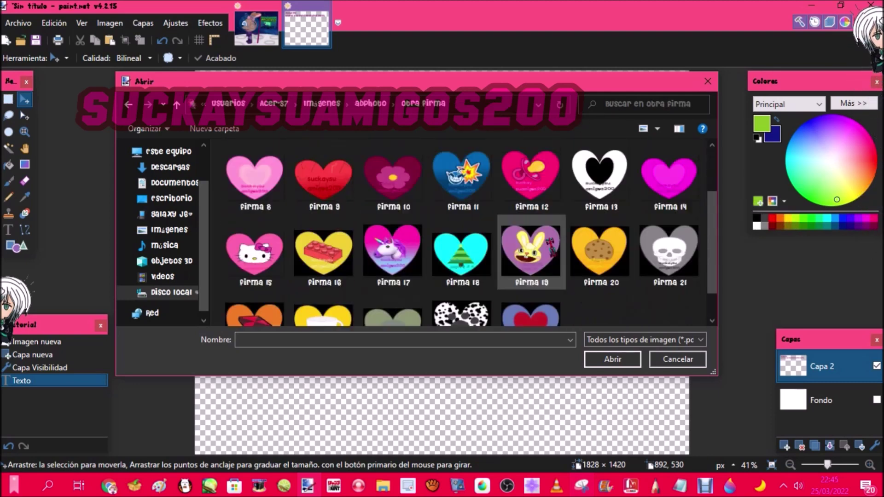
key("Return")
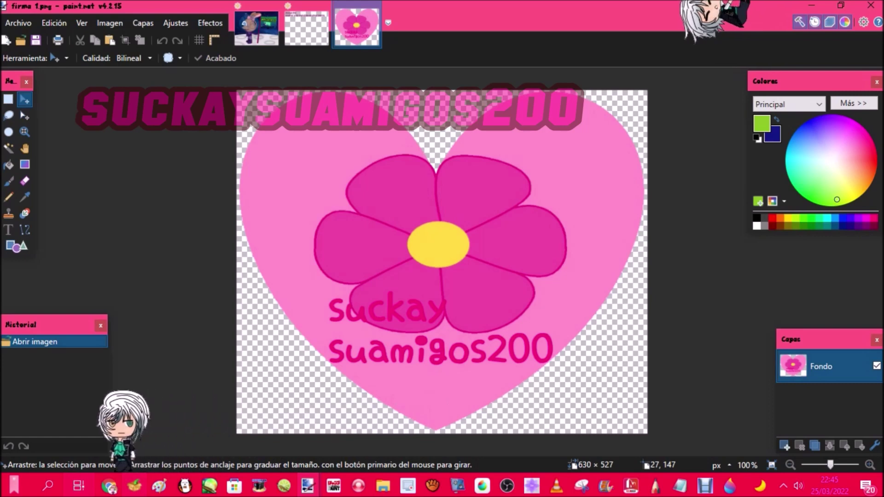
Copy the two-line credit text from the untitled image onto a new layer of the moon scene, shrink it in the canvas's upper-left corner, and deselect it
left_click(297, 41)
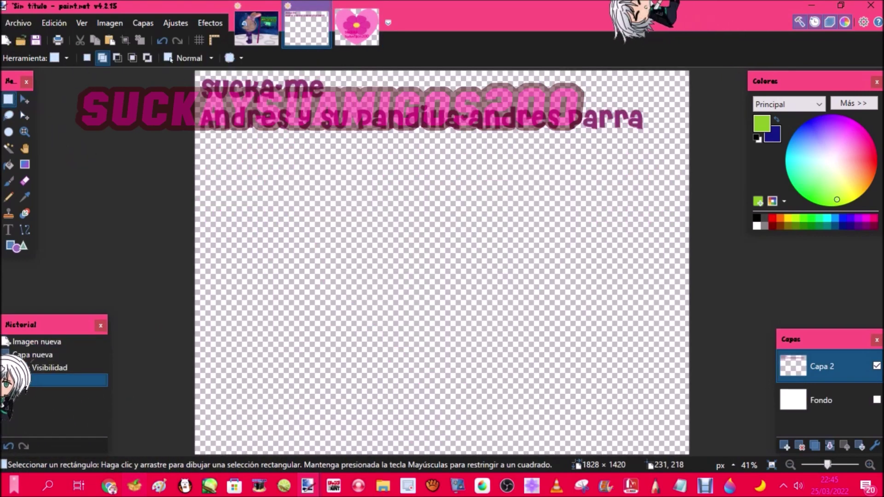
left_click_drag(180, 155, 653, 60)
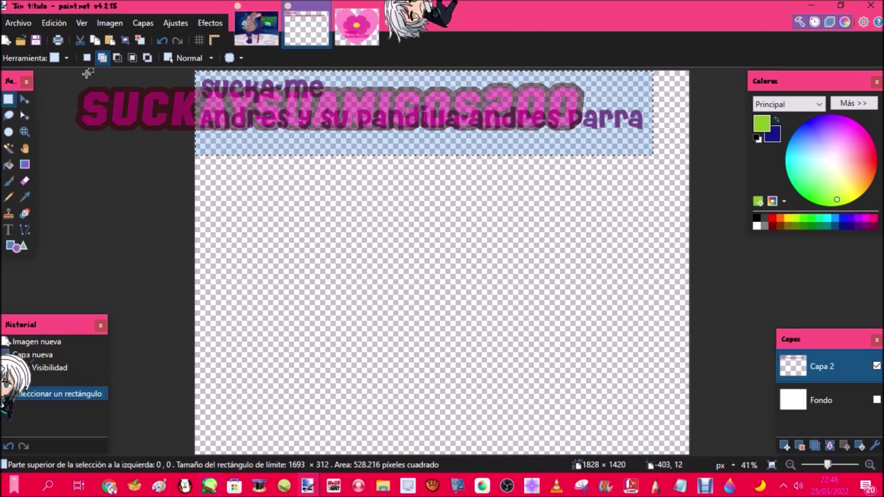
left_click(253, 37)
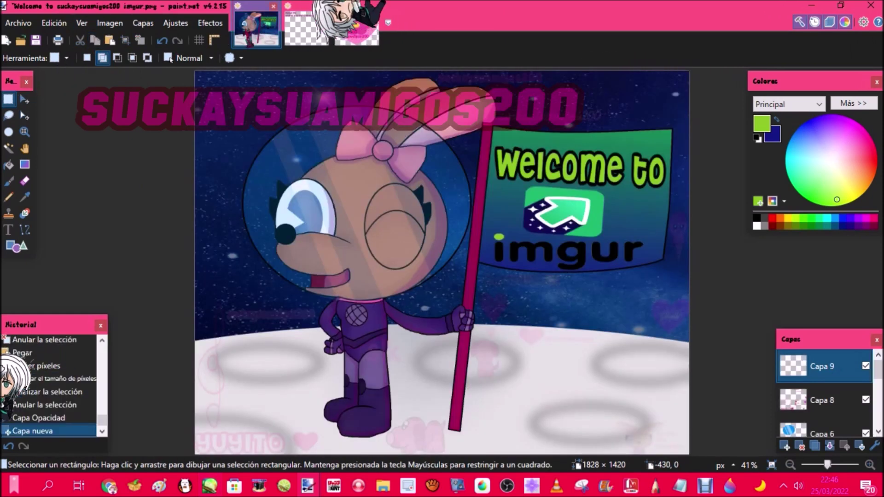
left_click(109, 41)
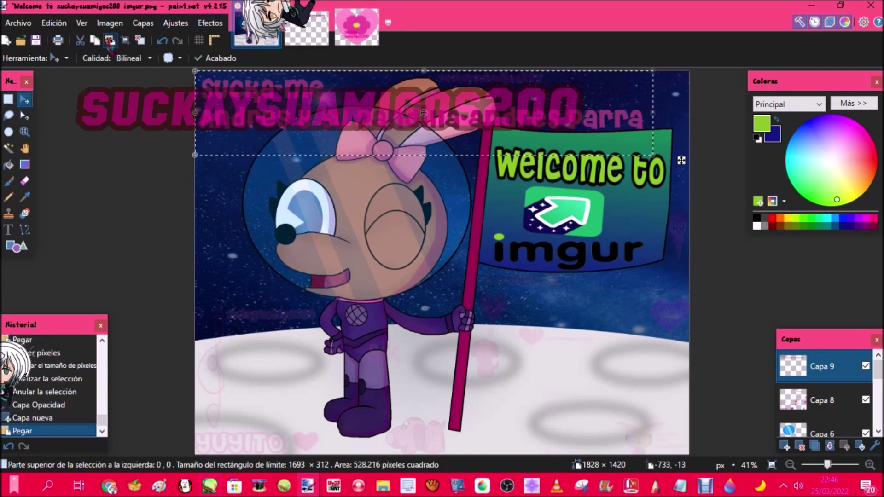
left_click_drag(654, 157, 378, 117)
left_click(141, 41)
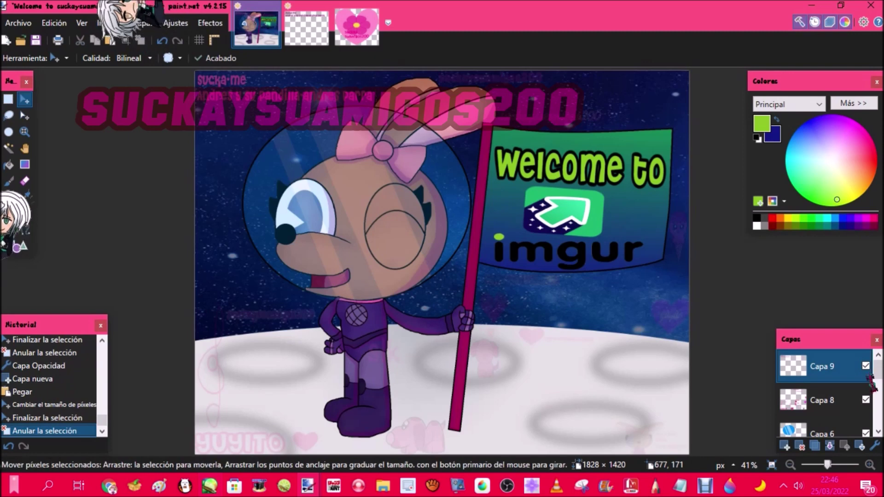
Lower the opacity of layer Capa 9 to fade the credit text in the canvas's upper-left corner
left_click(875, 446)
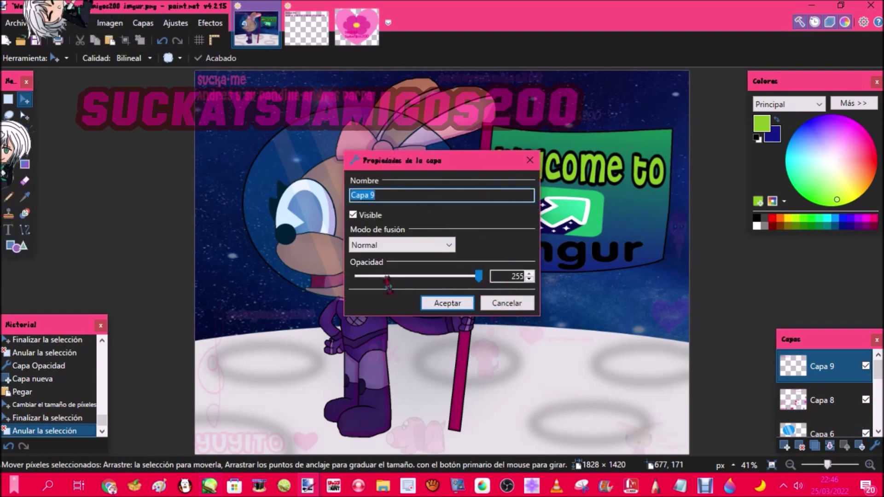
left_click_drag(389, 276, 479, 277)
left_click(447, 303)
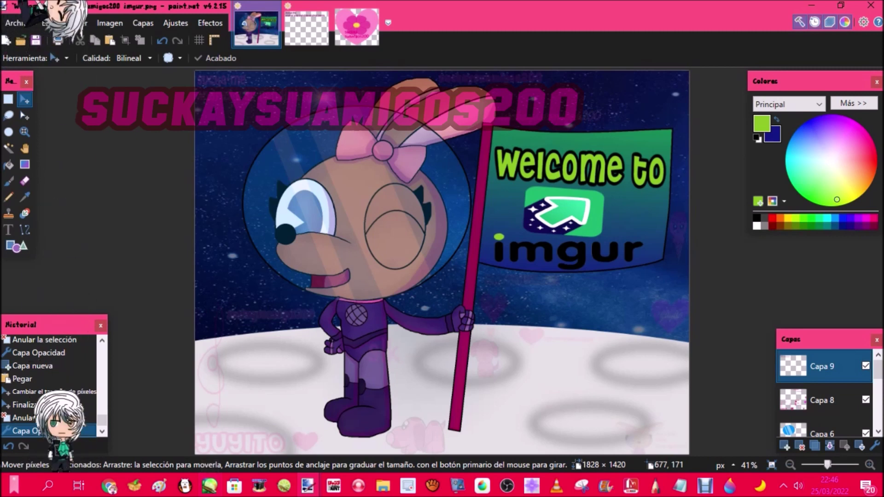
Copy the pink heart flower logo onto a new layer, shrink it to about 177 × 161 px in the canvas's upper-right corner, and deselect it
left_click(784, 446)
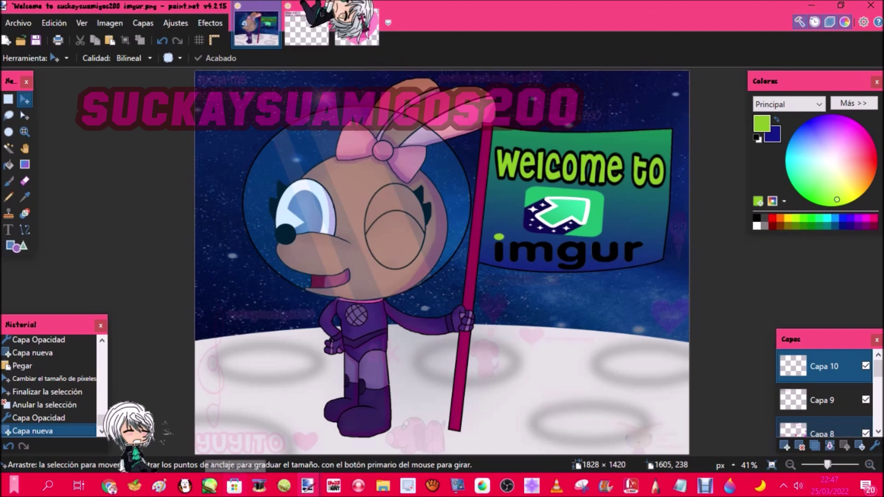
left_click(356, 27)
left_click(256, 26)
left_click(110, 41)
left_click_drag(366, 213, 263, 135)
left_click_drag(246, 94, 667, 95)
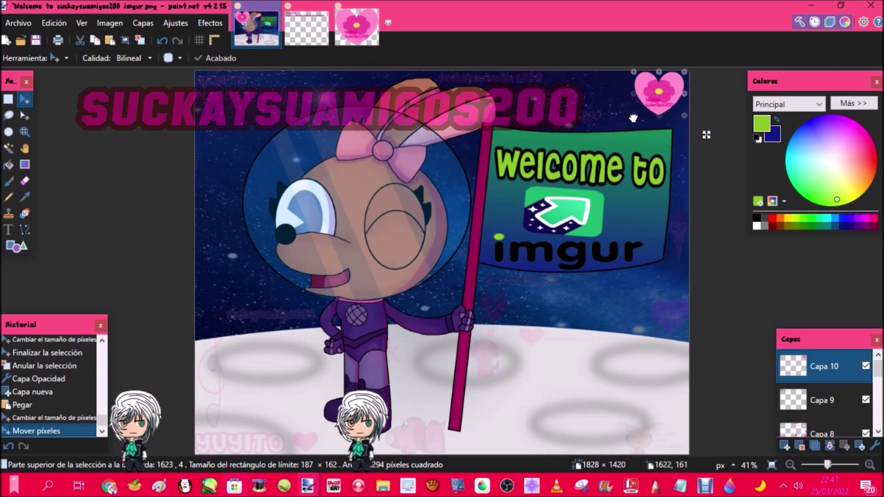
left_click_drag(673, 88, 674, 92)
left_click_drag(638, 119, 637, 118)
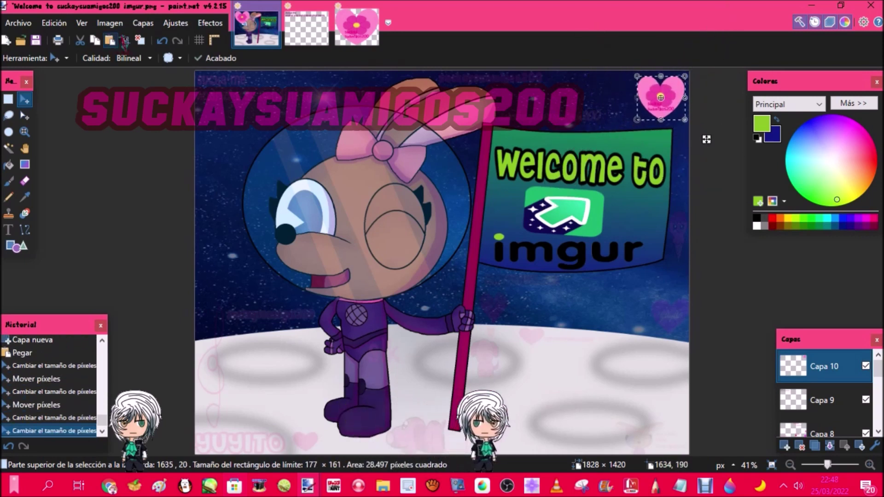
key("ctrl+d")
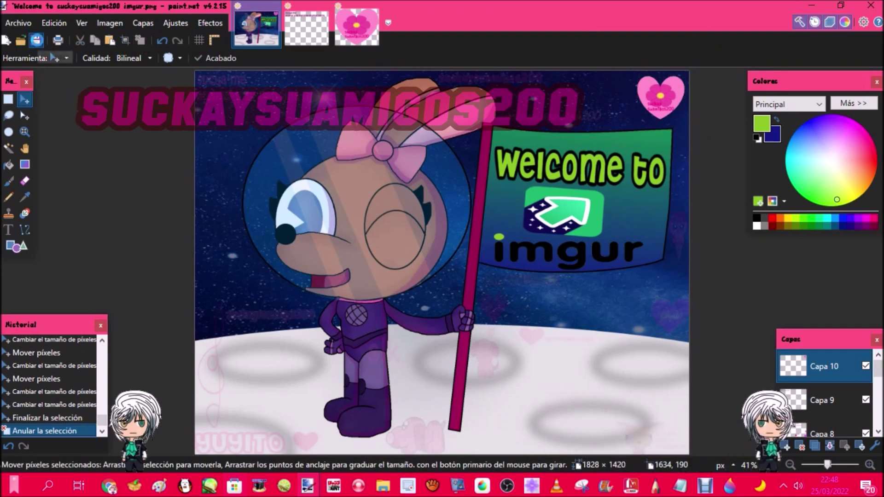
Save the scene as a PNG named Welcome to suckaysuamigos200 imgur in the welcome to folder inside andres ocs
left_click(36, 40)
left_click(374, 104)
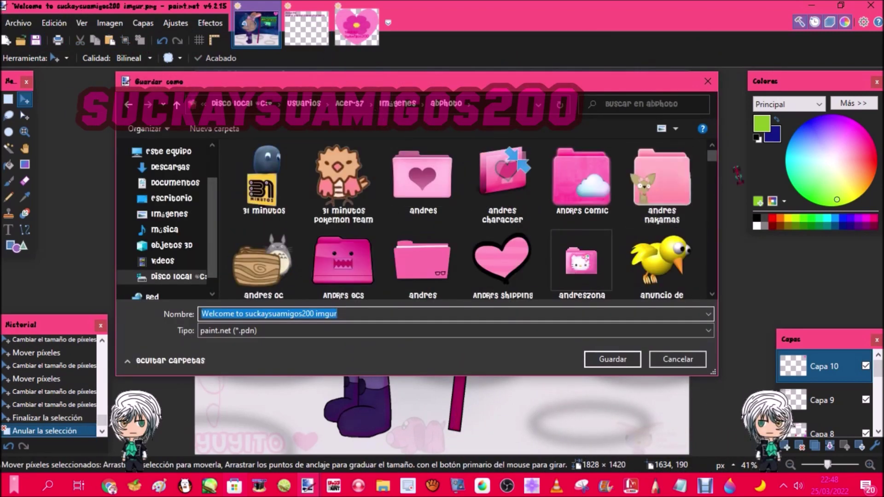
double_click(357, 263)
double_click(545, 189)
left_click(309, 331)
left_click(275, 353)
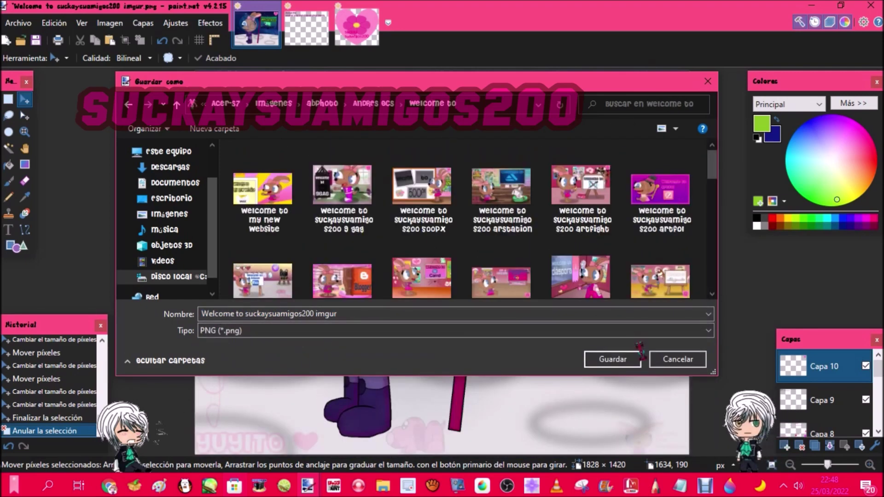